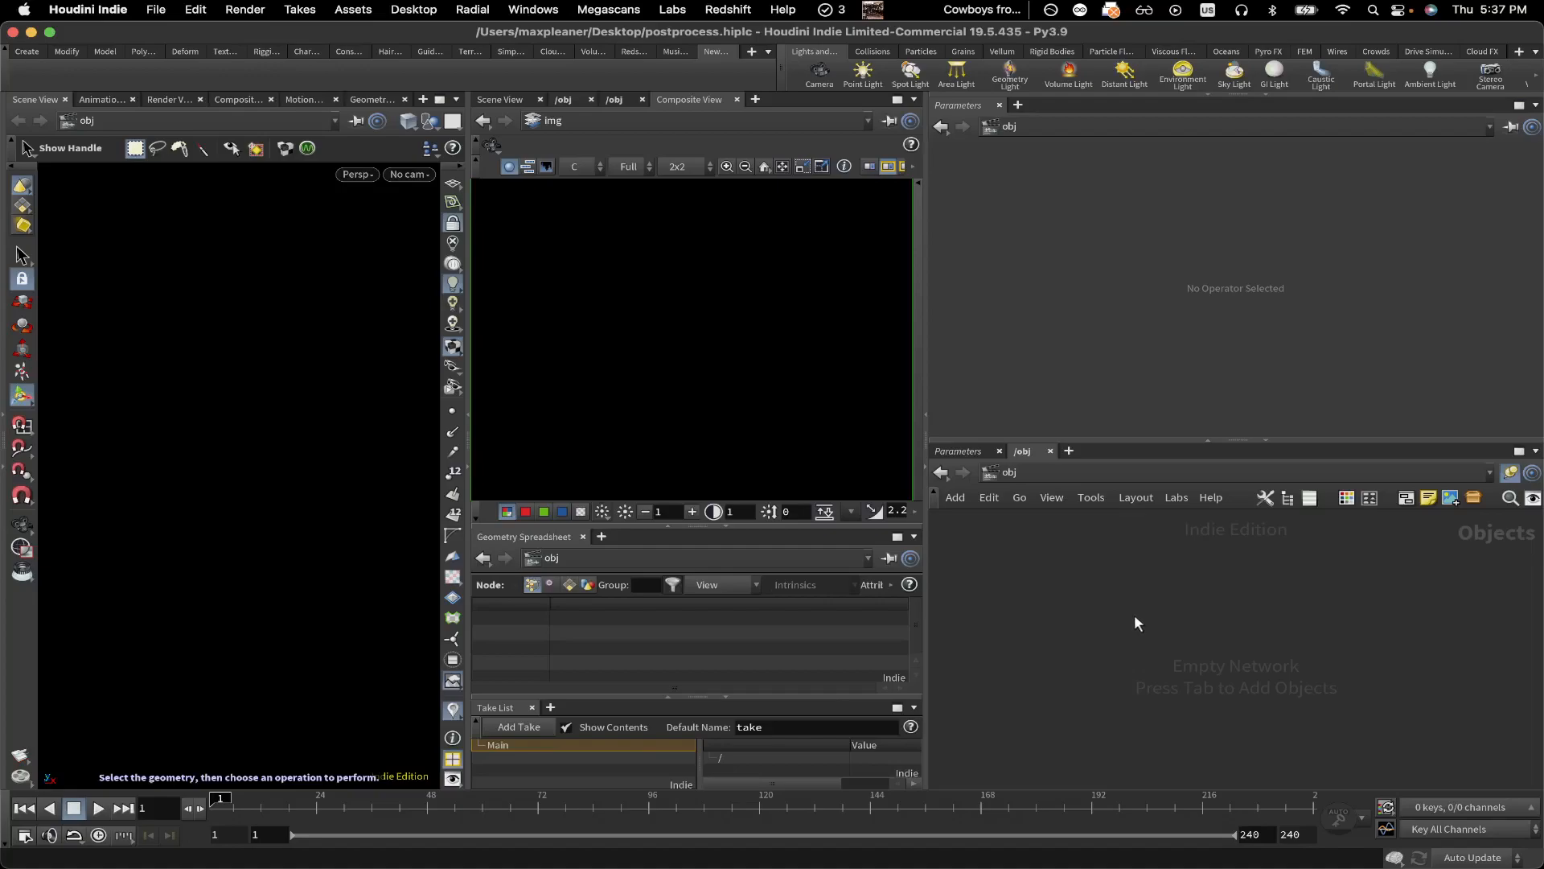
Step: Add the Squab test geometry to the empty object network
{"action": "key", "text": "Tab"}
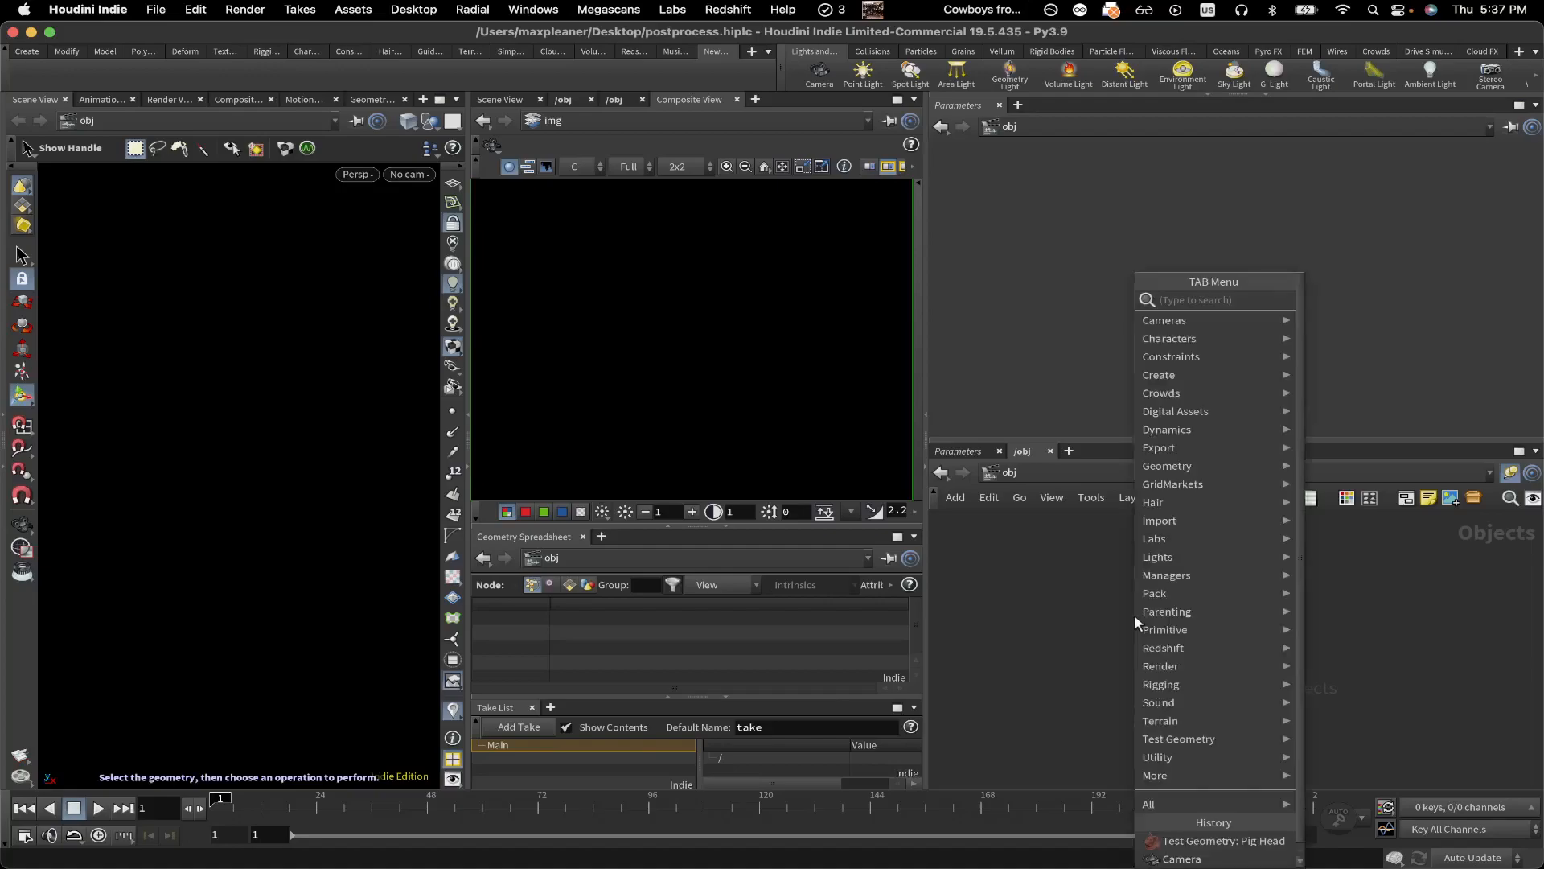
{"action": "type", "text": "sq"}
{"action": "key", "text": "BackSpace"}
{"action": "type", "text": "qua"}
{"action": "key", "text": "Return"}
{"action": "left_click", "coordinate": [1134, 615]}
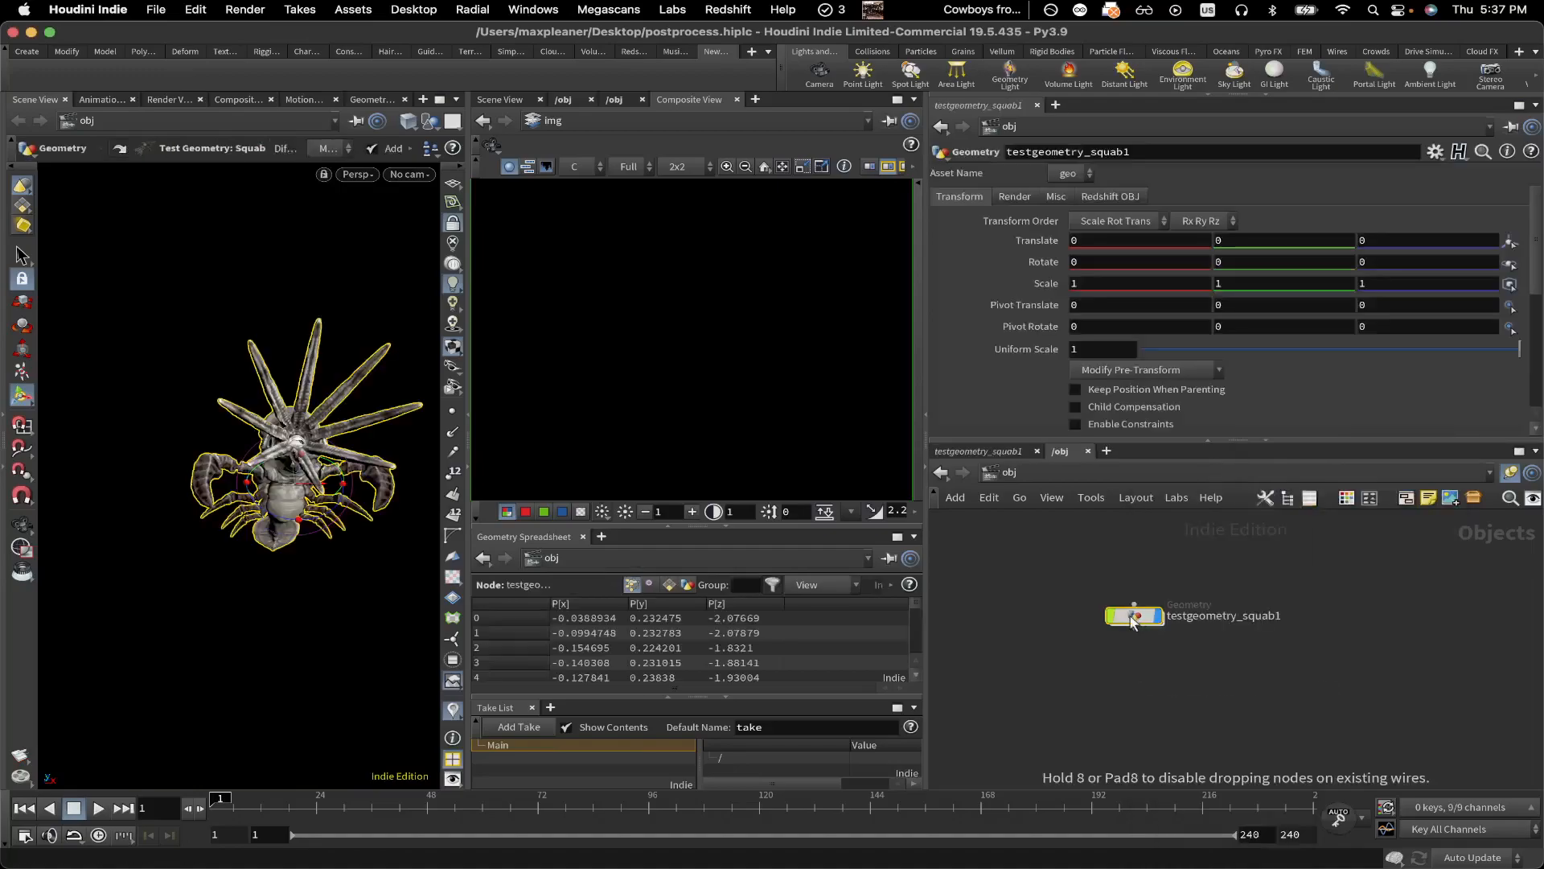
Step: Frame the squab from the front and create a camera matching that view
{"action": "key", "text": "space+f"}
{"action": "left_click_drag", "start_coordinate": [338, 429], "coordinate": [316, 442], "text": "alt"}
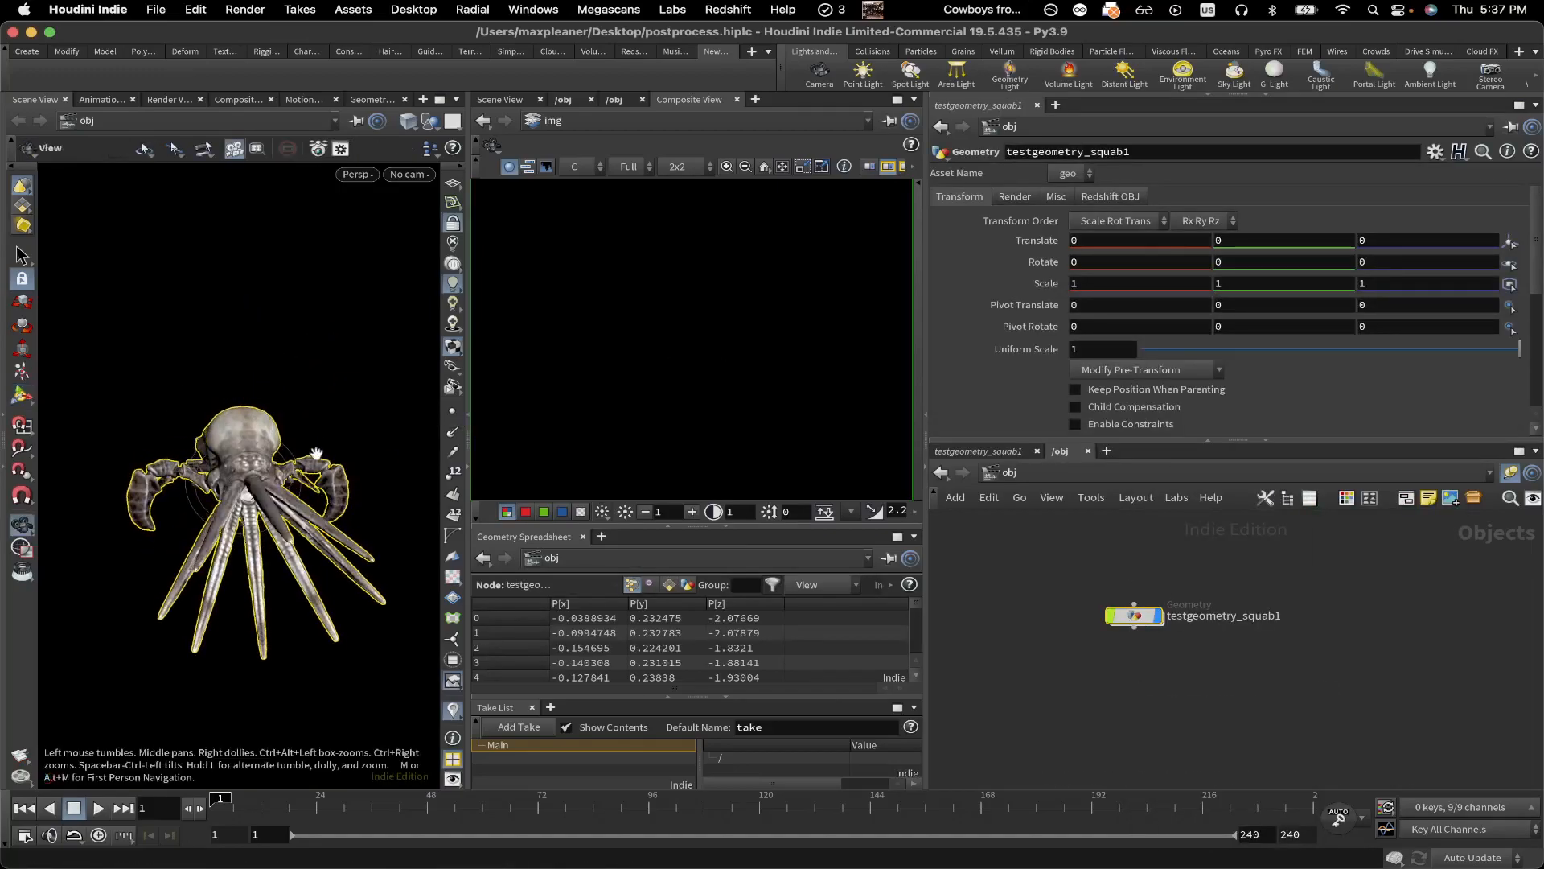
{"action": "left_click", "coordinate": [819, 80], "text": "ctrl"}
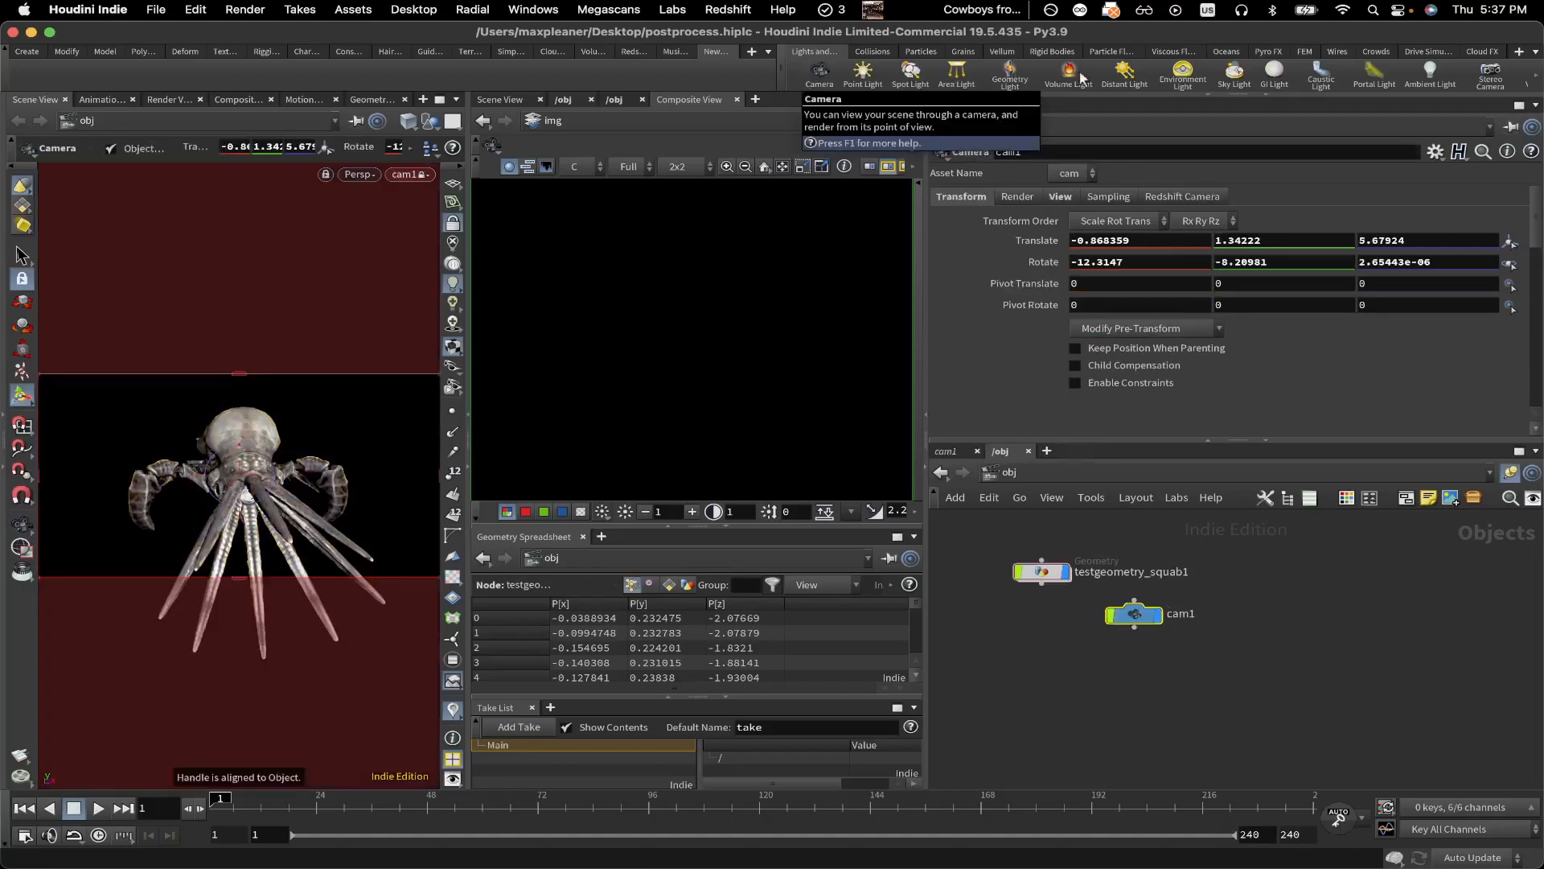
Step: Create a distant light from the current view and look through cam1 again
{"action": "left_click", "coordinate": [1125, 74], "text": "ctrl"}
{"action": "right_click_drag", "start_coordinate": [341, 480], "coordinate": [328, 492], "text": "alt"}
{"action": "middle_click_drag", "start_coordinate": [328, 492], "coordinate": [316, 466], "text": "alt"}
{"action": "left_click", "coordinate": [384, 176]}
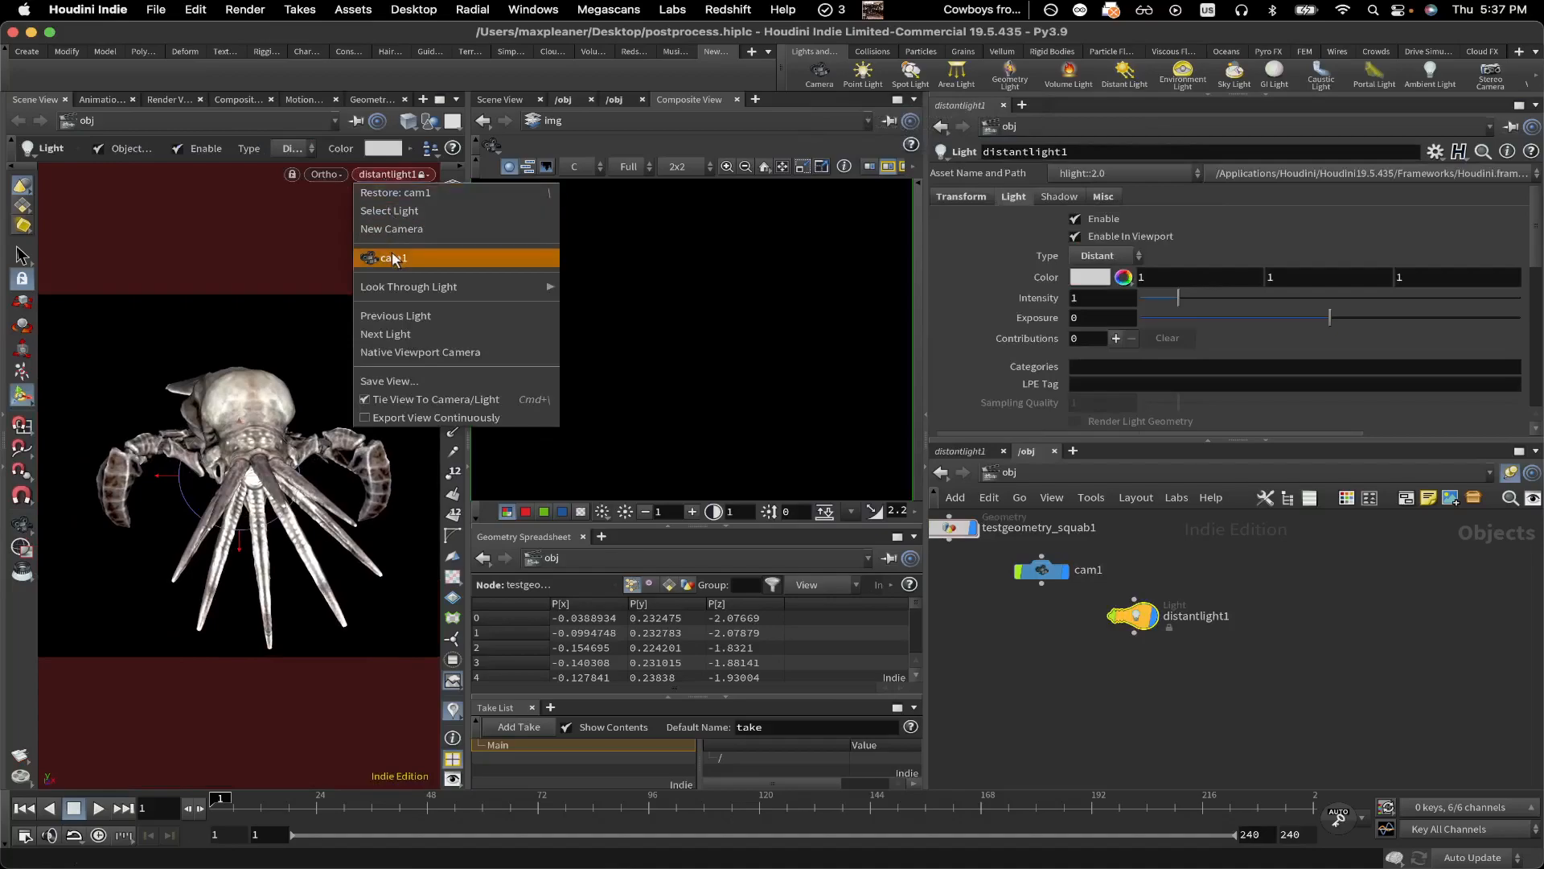
{"action": "left_click", "coordinate": [394, 257]}
Step: Reposition cam1 so that the squab sits centred and smaller within the camera frame
{"action": "mouse_move", "coordinate": [326, 417]}
{"action": "left_mouse_down", "text": "alt"}
{"action": "mouse_move", "coordinate": [307, 424]}
{"action": "mouse_move", "coordinate": [329, 453]}
{"action": "mouse_move", "coordinate": [324, 421]}
{"action": "mouse_move", "coordinate": [286, 434]}
{"action": "mouse_move", "coordinate": [334, 427]}
{"action": "mouse_move", "coordinate": [322, 420]}
{"action": "left_mouse_up", "text": "alt"}
{"action": "left_click_drag", "start_coordinate": [256, 457], "coordinate": [412, 383], "text": "alt"}
{"action": "scroll", "coordinate": [269, 476], "scroll_direction": "down", "scroll_amount": 3}
{"action": "middle_click_drag", "start_coordinate": [268, 480], "coordinate": [276, 470], "text": "alt"}
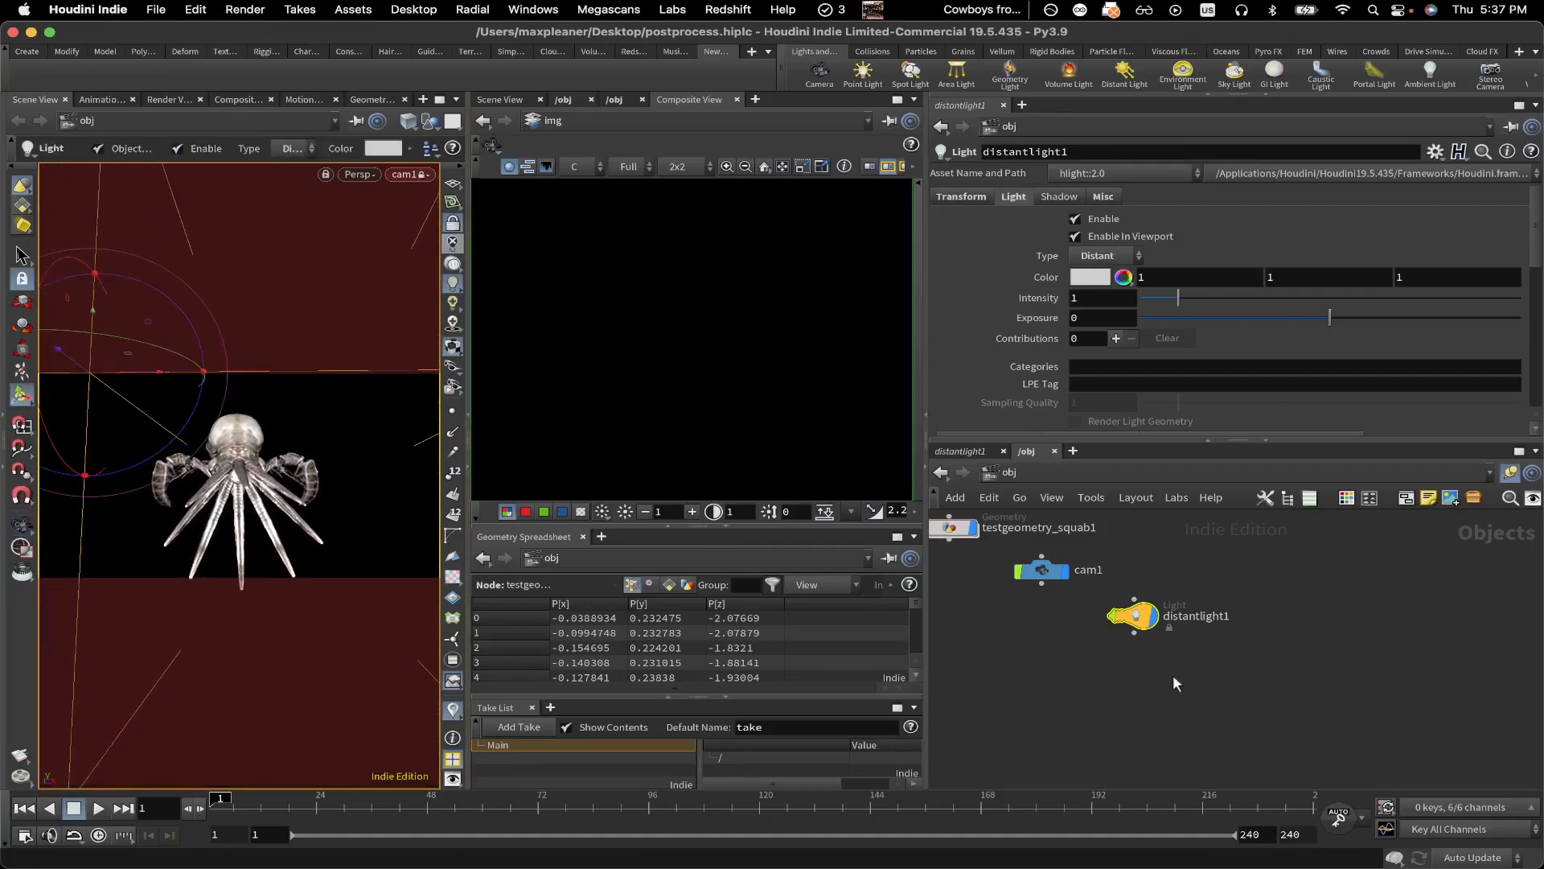
Step: Go to the outputs network and add an OpenGL render node there
{"action": "key", "text": "c"}
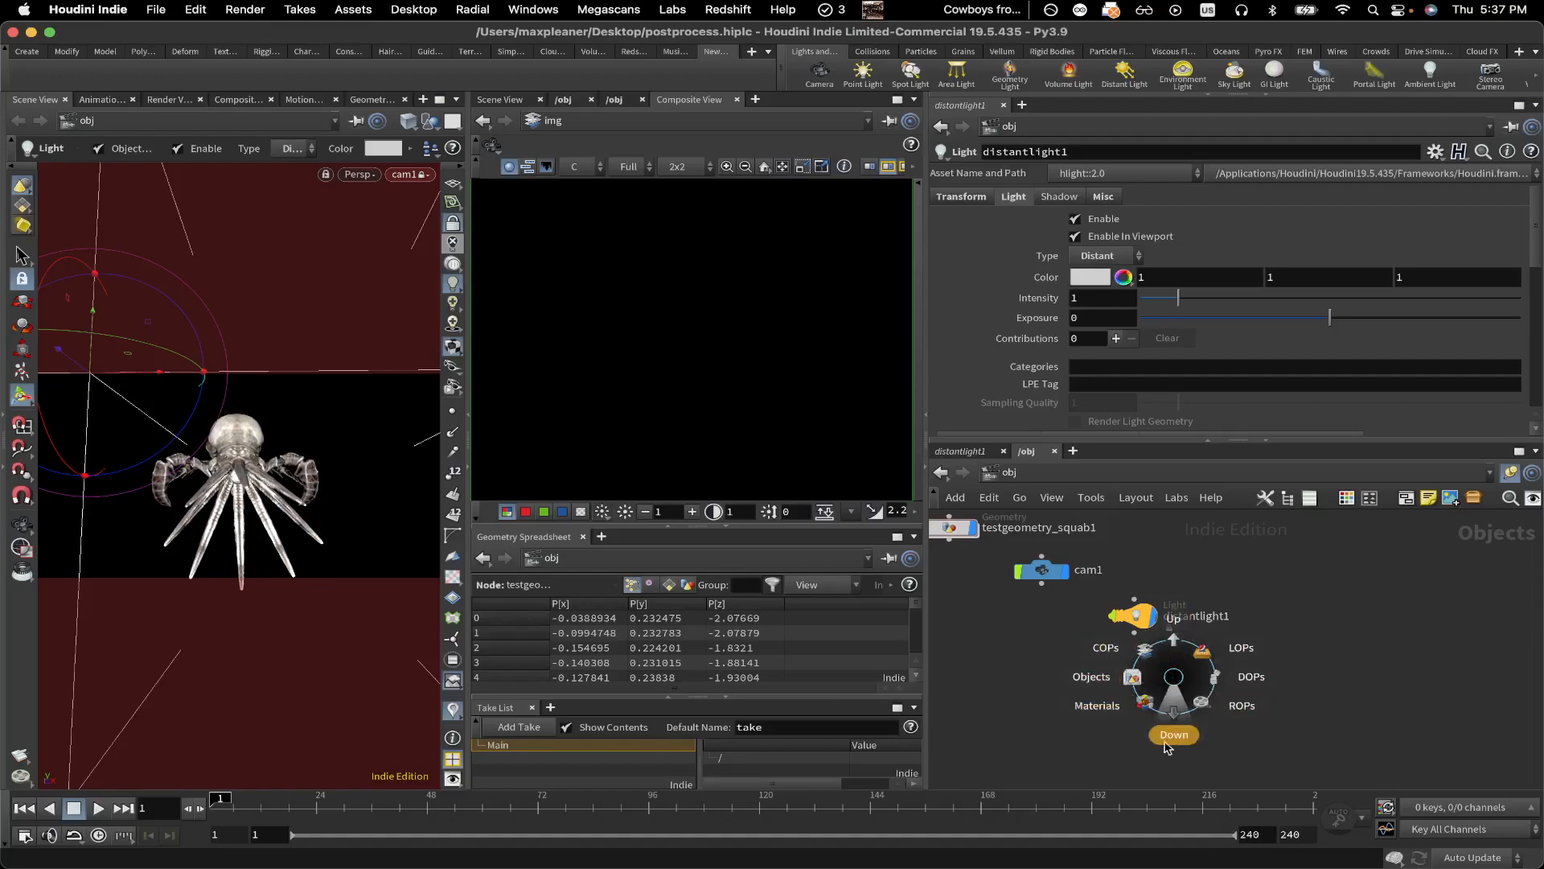
{"action": "left_click", "coordinate": [1242, 707]}
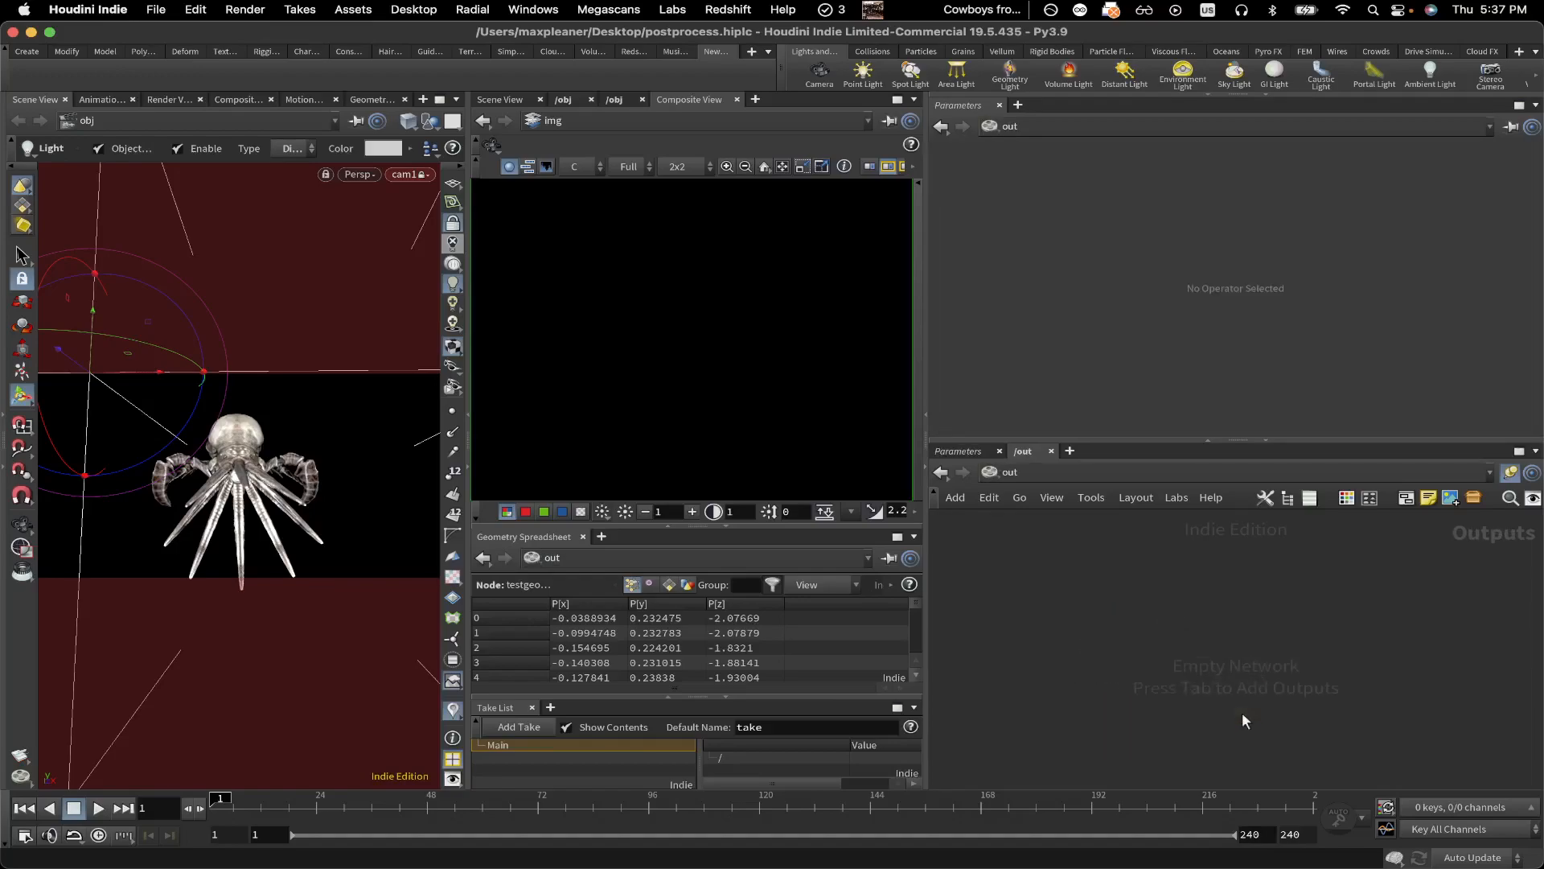
{"action": "key", "text": "Tab"}
{"action": "type", "text": "opengl"}
{"action": "key", "text": "Return"}
{"action": "left_click", "coordinate": [1161, 643]}
{"action": "left_click_drag", "start_coordinate": [1159, 640], "coordinate": [1138, 609]}
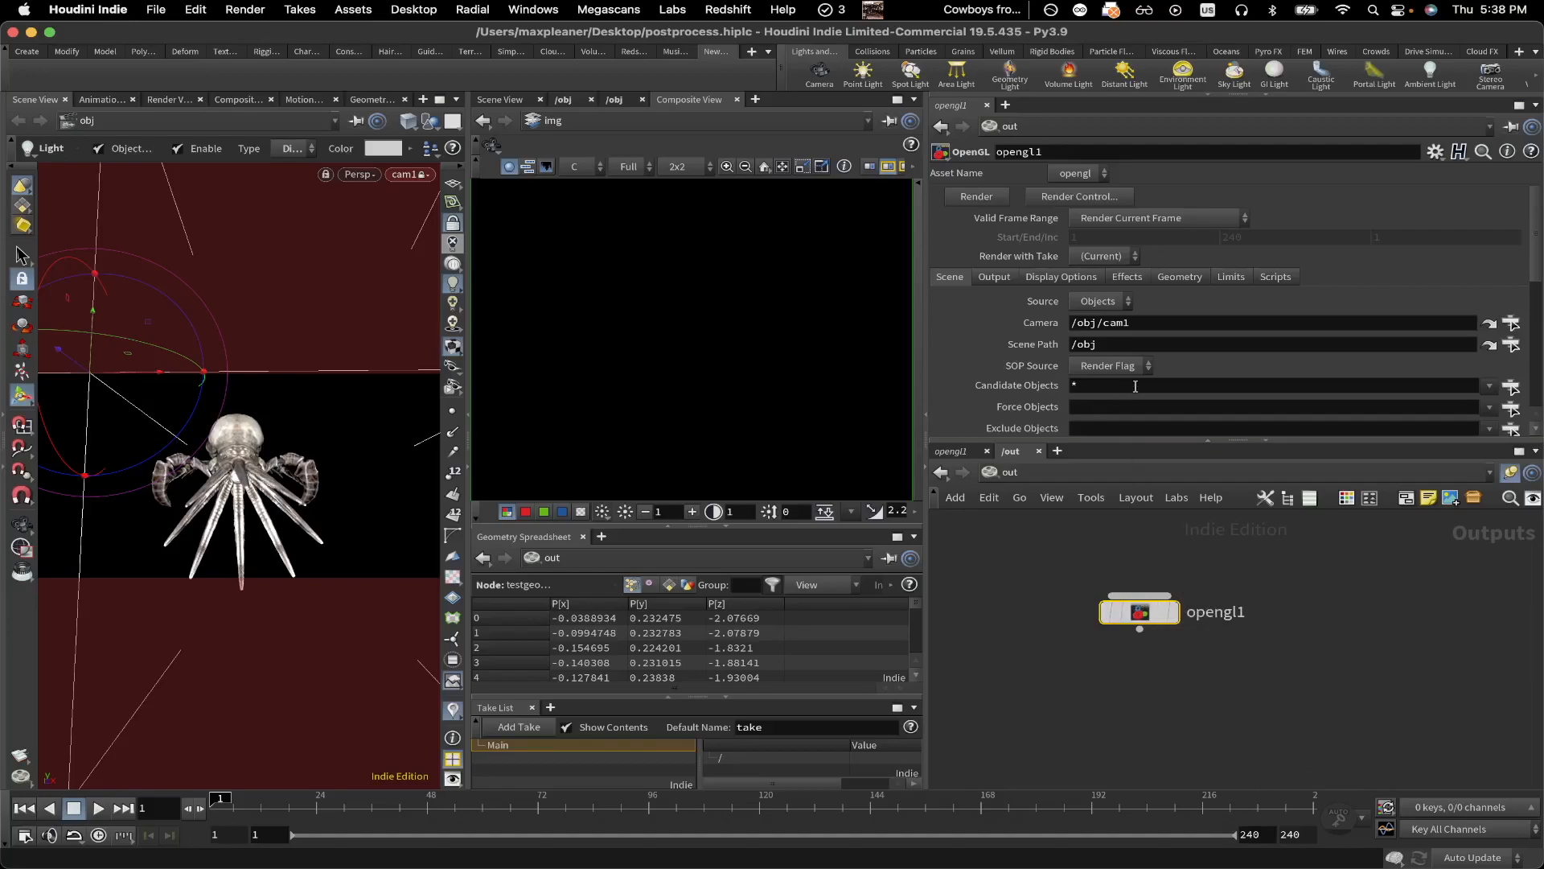
Step: Set the OpenGL node's output image to $HIP/tutorial_render.png and render the current frame
{"action": "left_click", "coordinate": [994, 276]}
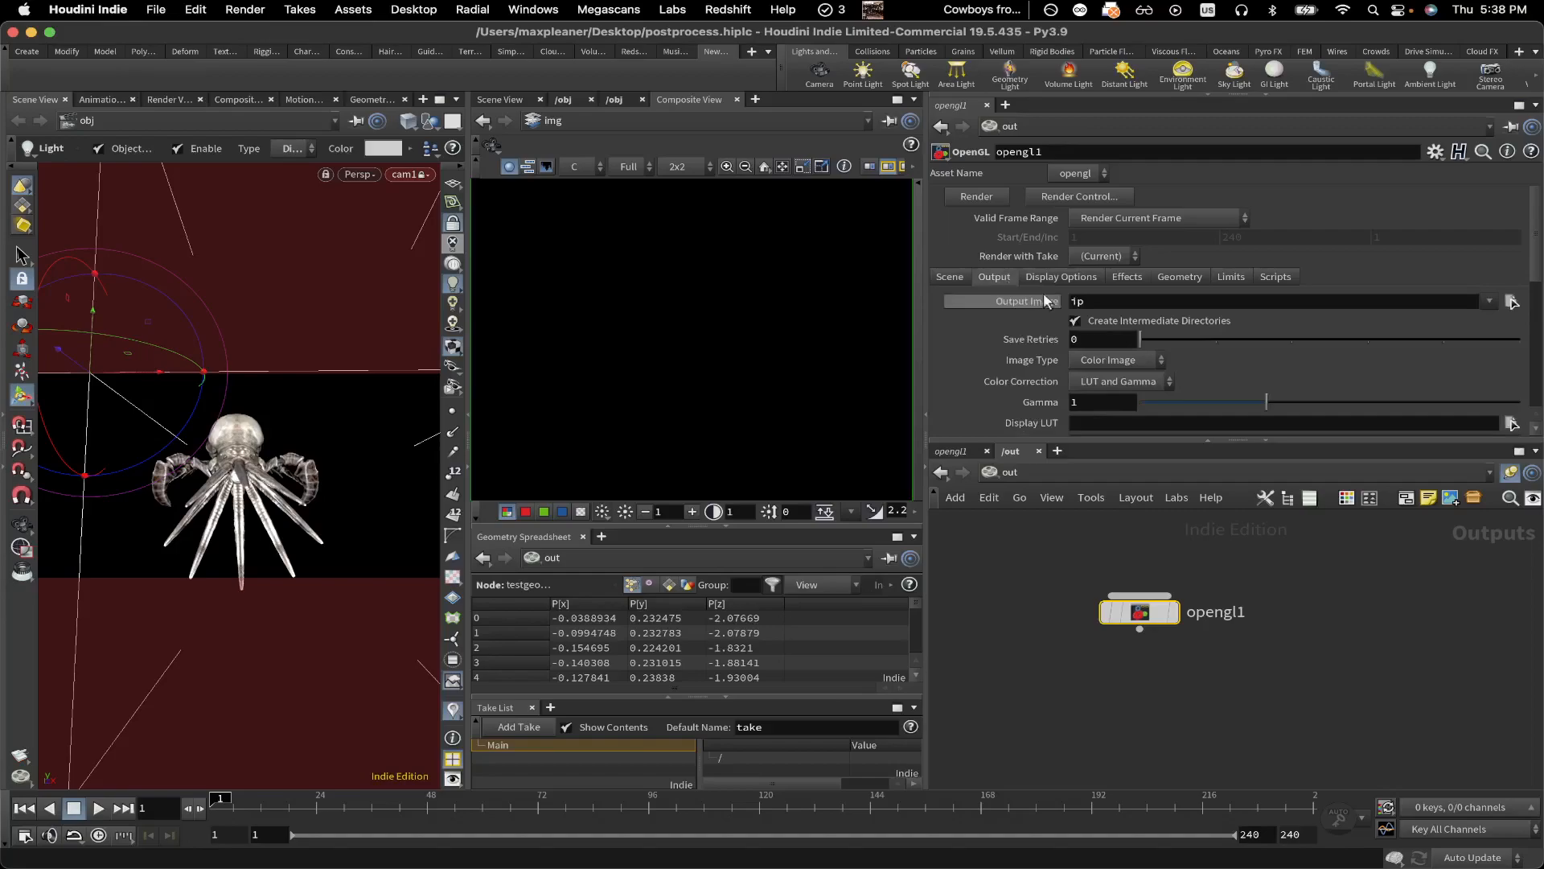
{"action": "left_click", "coordinate": [1512, 302]}
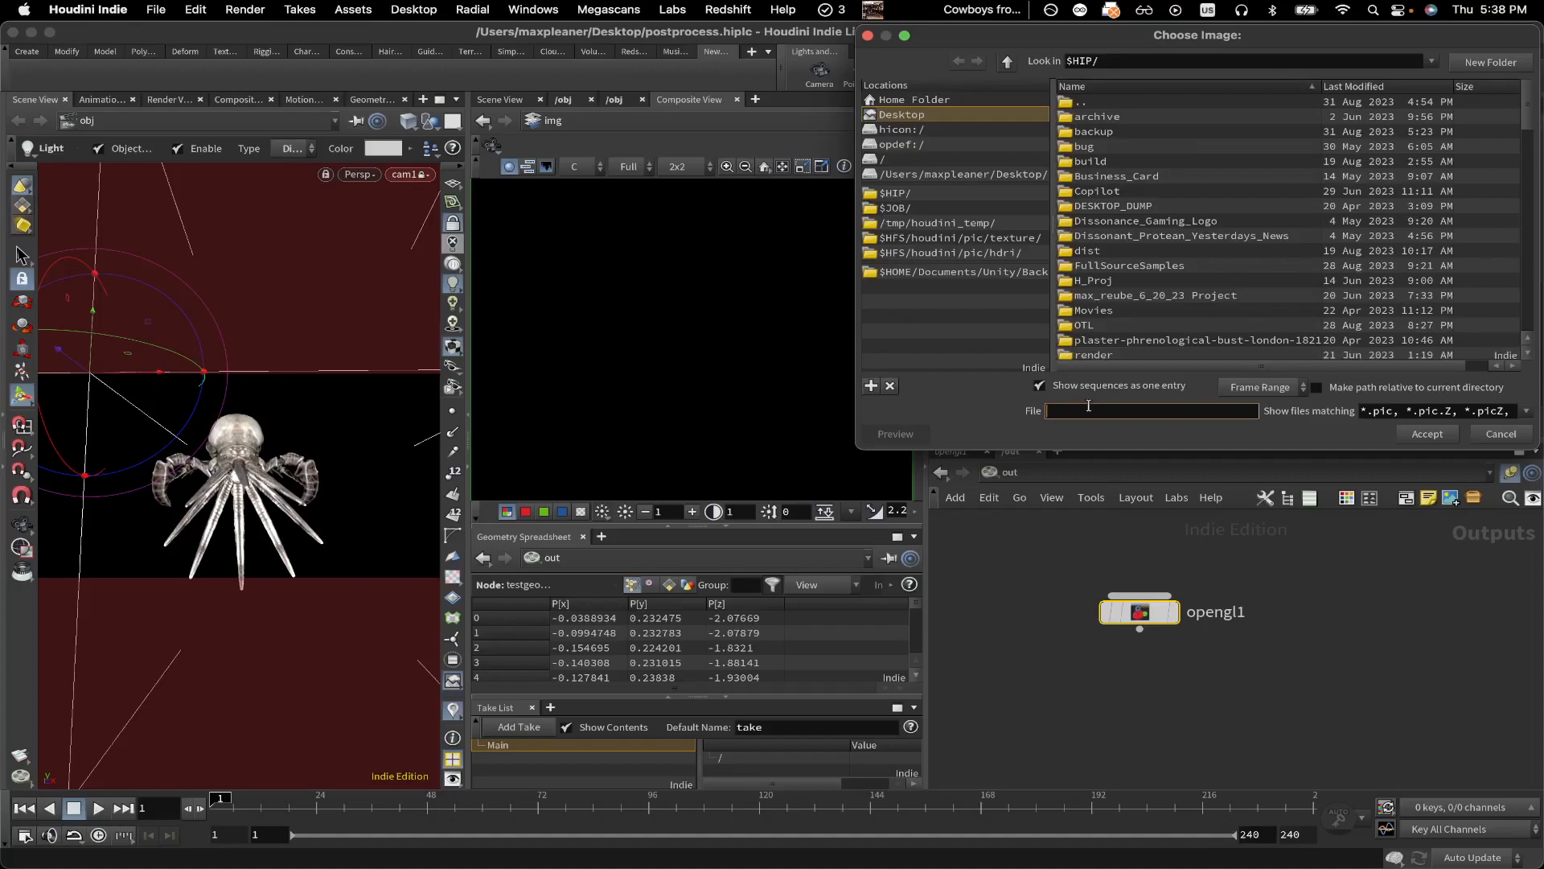
{"action": "type", "text": "tutorial_render.png"}
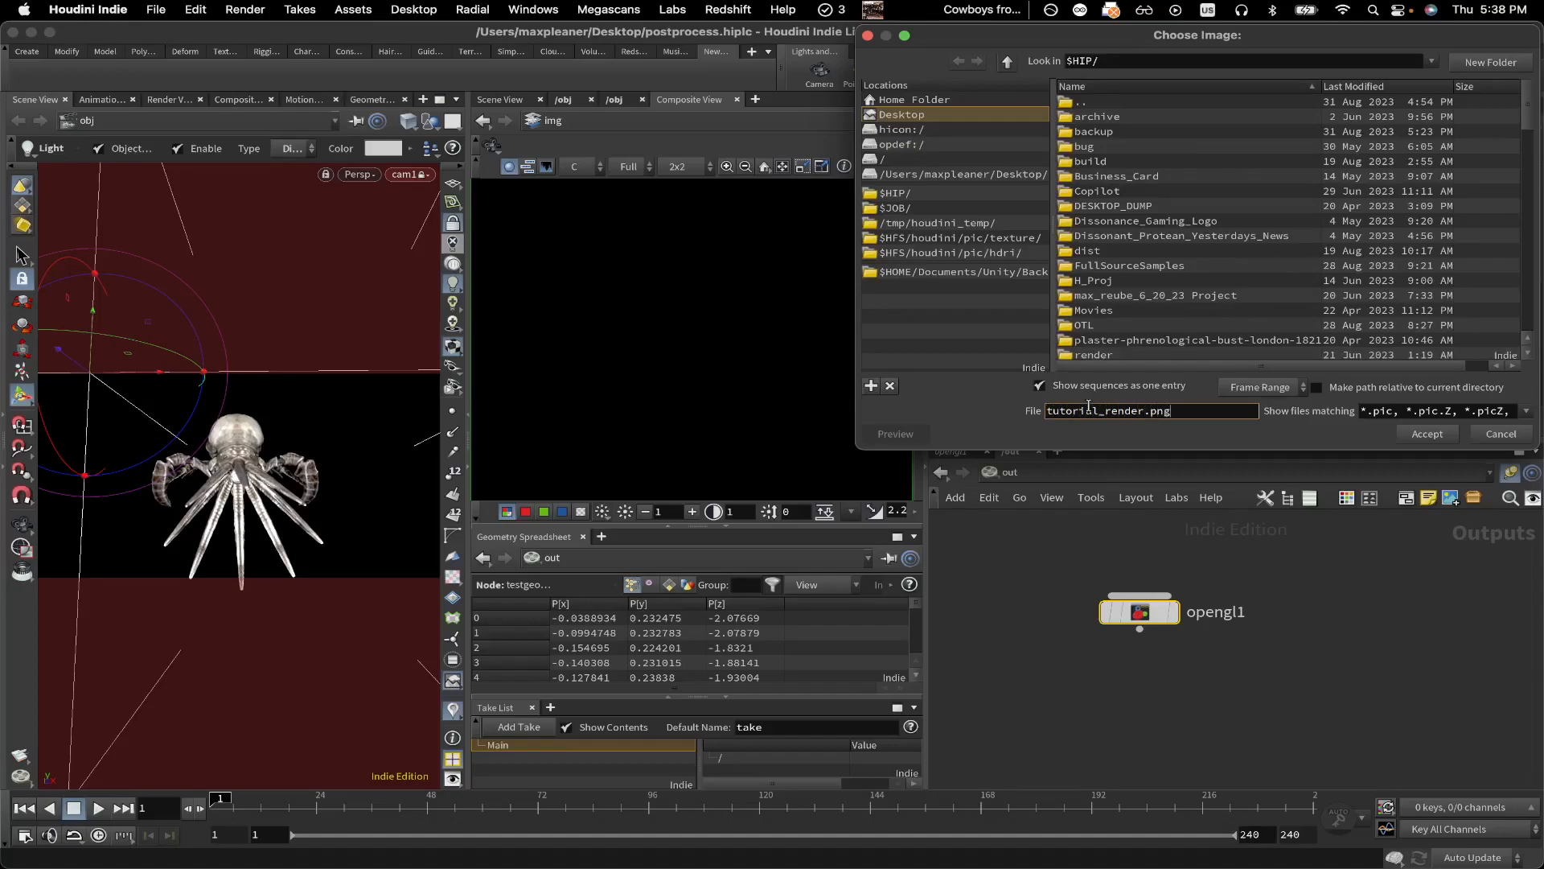
{"action": "left_click", "coordinate": [1427, 434]}
{"action": "left_click", "coordinate": [986, 552]}
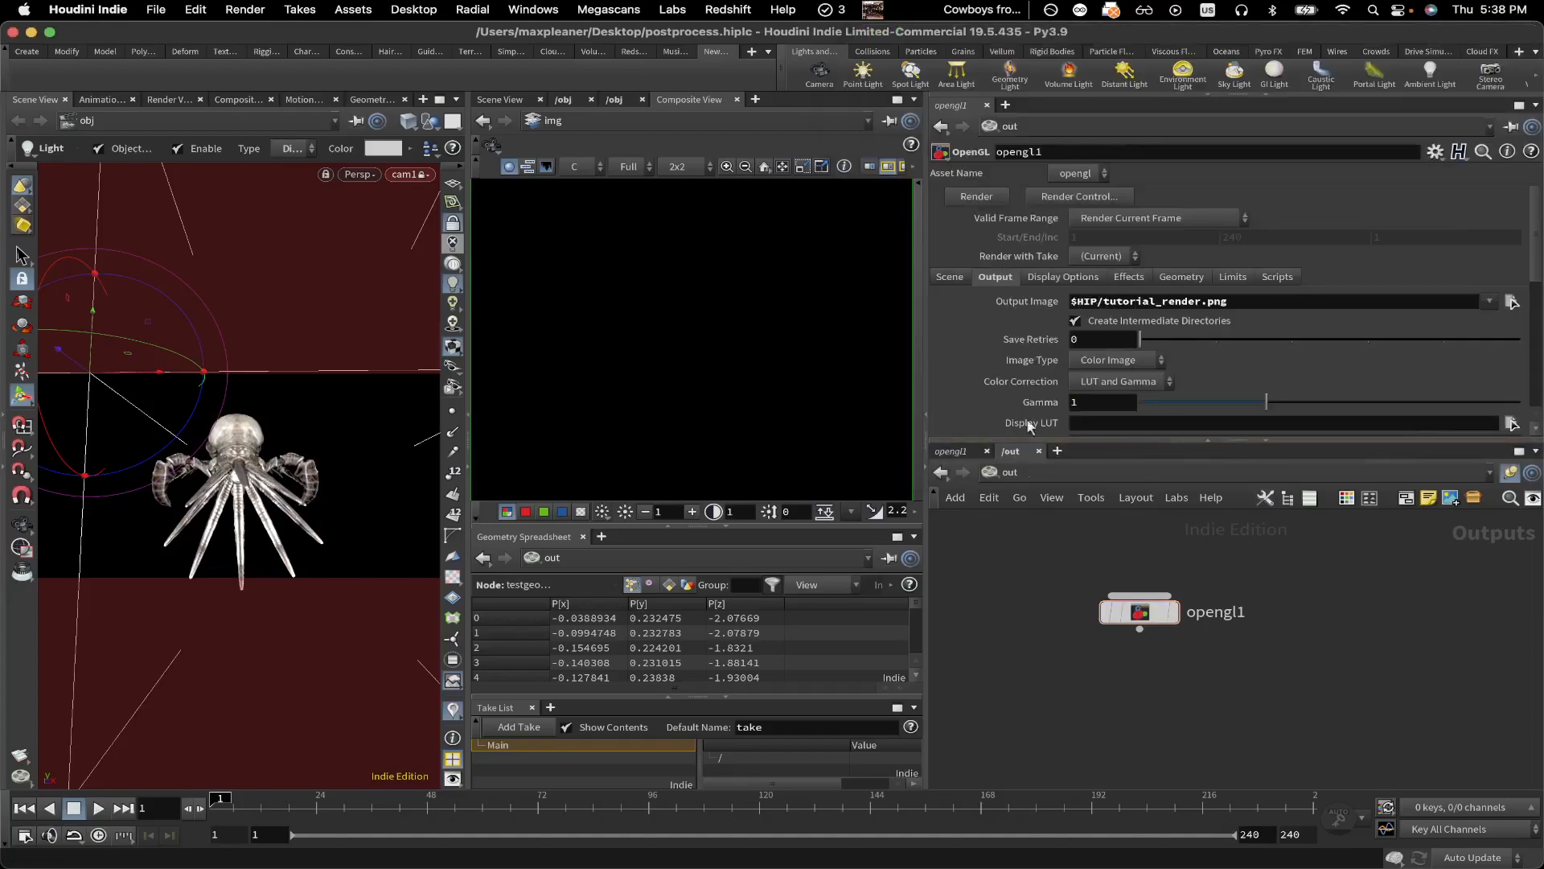
{"action": "left_click", "coordinate": [991, 195]}
Step: Go to the compositing networks, add an Image Network and enter it
{"action": "key", "text": "c"}
{"action": "left_click", "coordinate": [965, 561]}
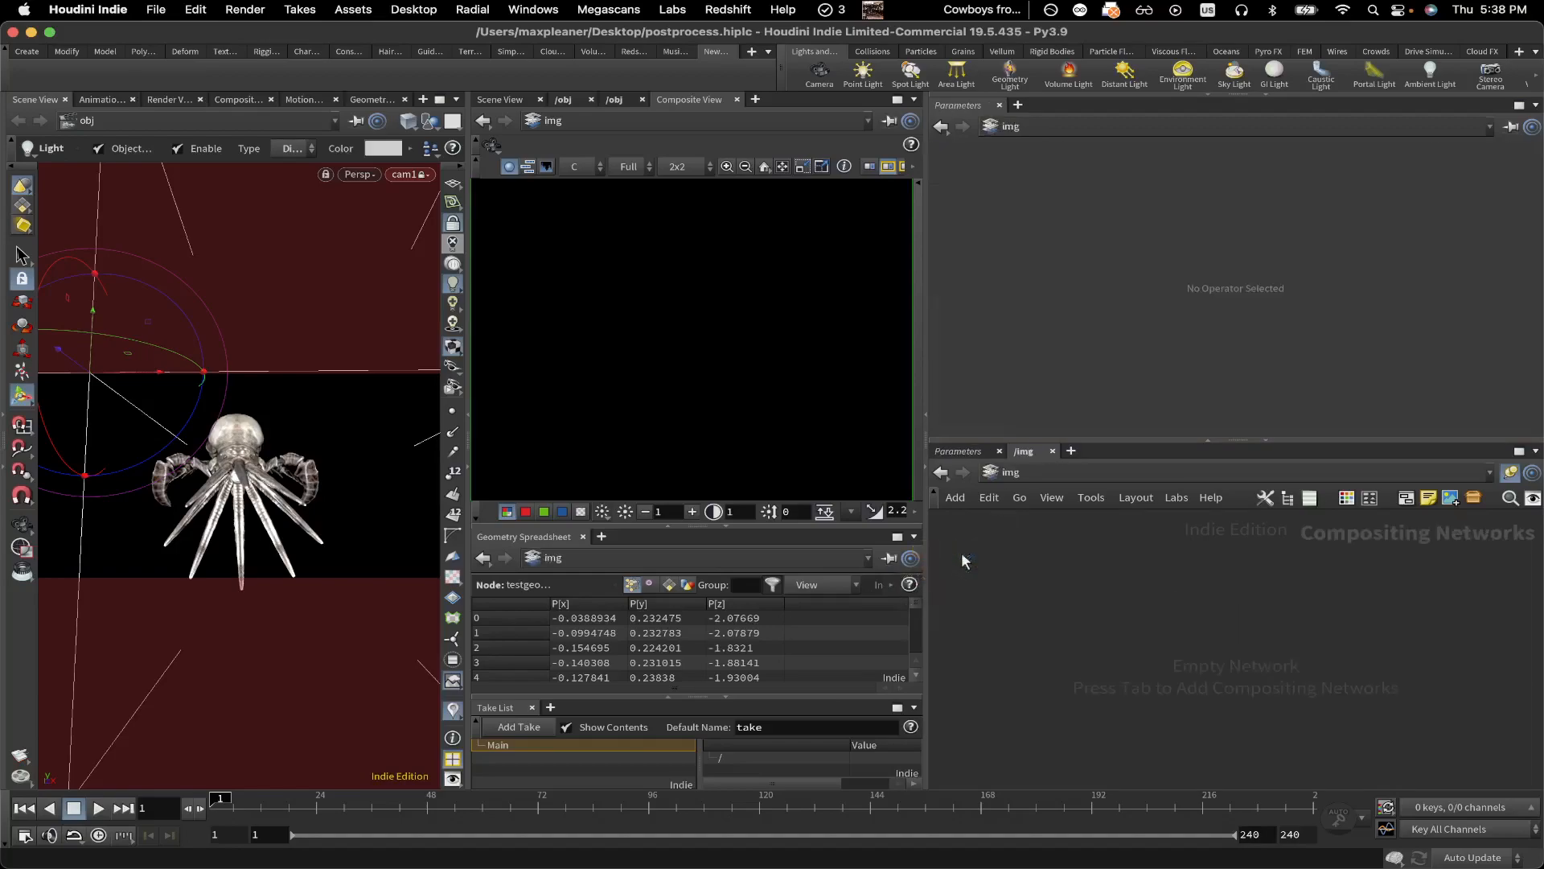
{"action": "key", "text": "Tab"}
{"action": "type", "text": "im"}
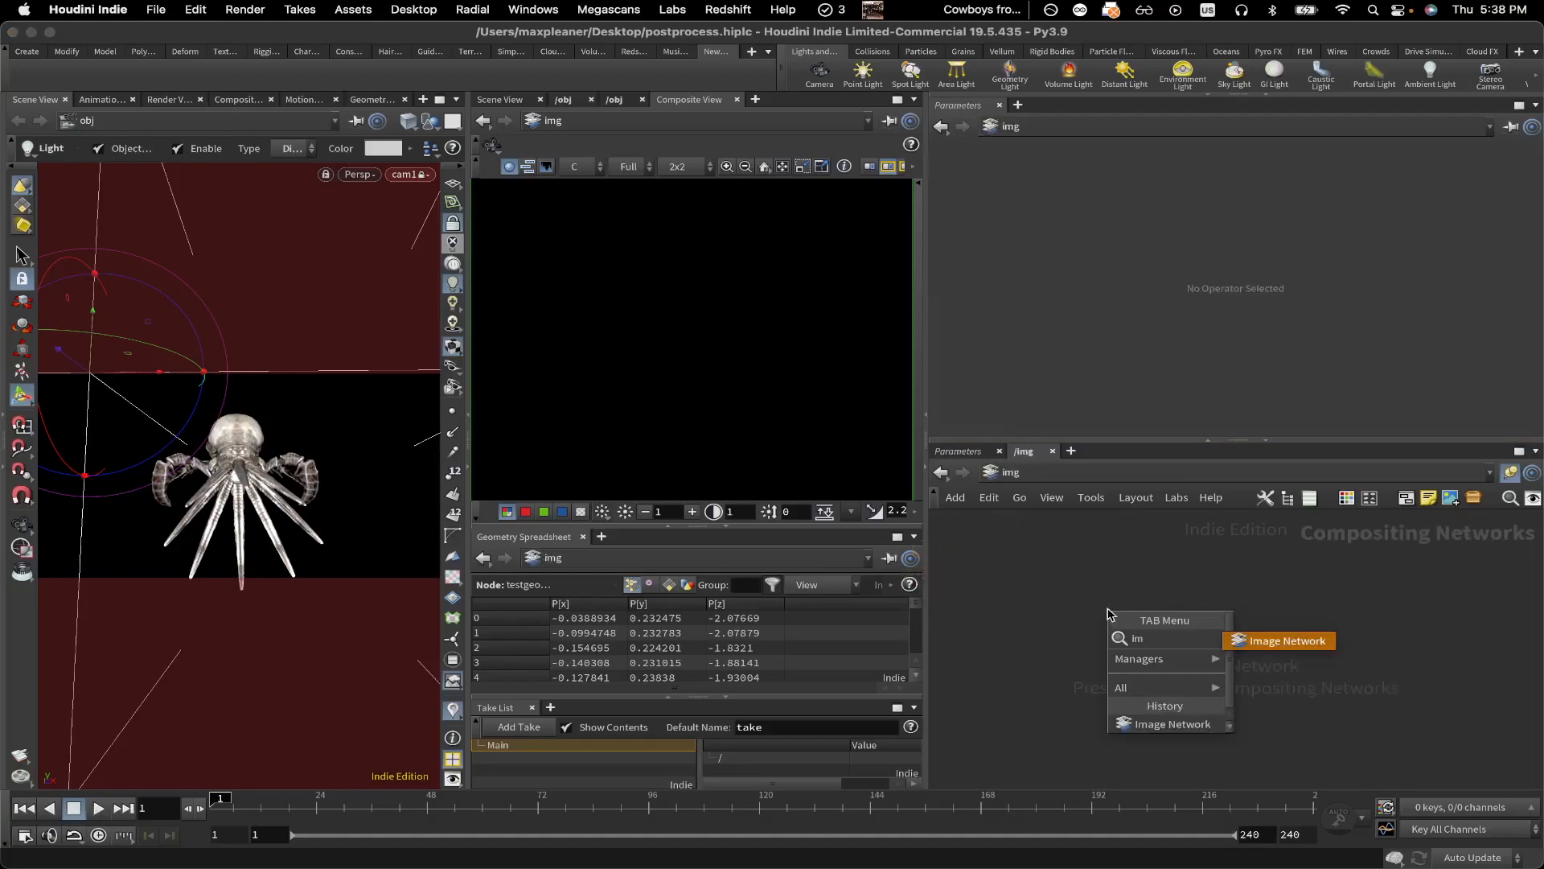
{"action": "key", "text": "Return"}
{"action": "left_click", "coordinate": [1108, 609]}
{"action": "double_click", "coordinate": [1108, 610]}
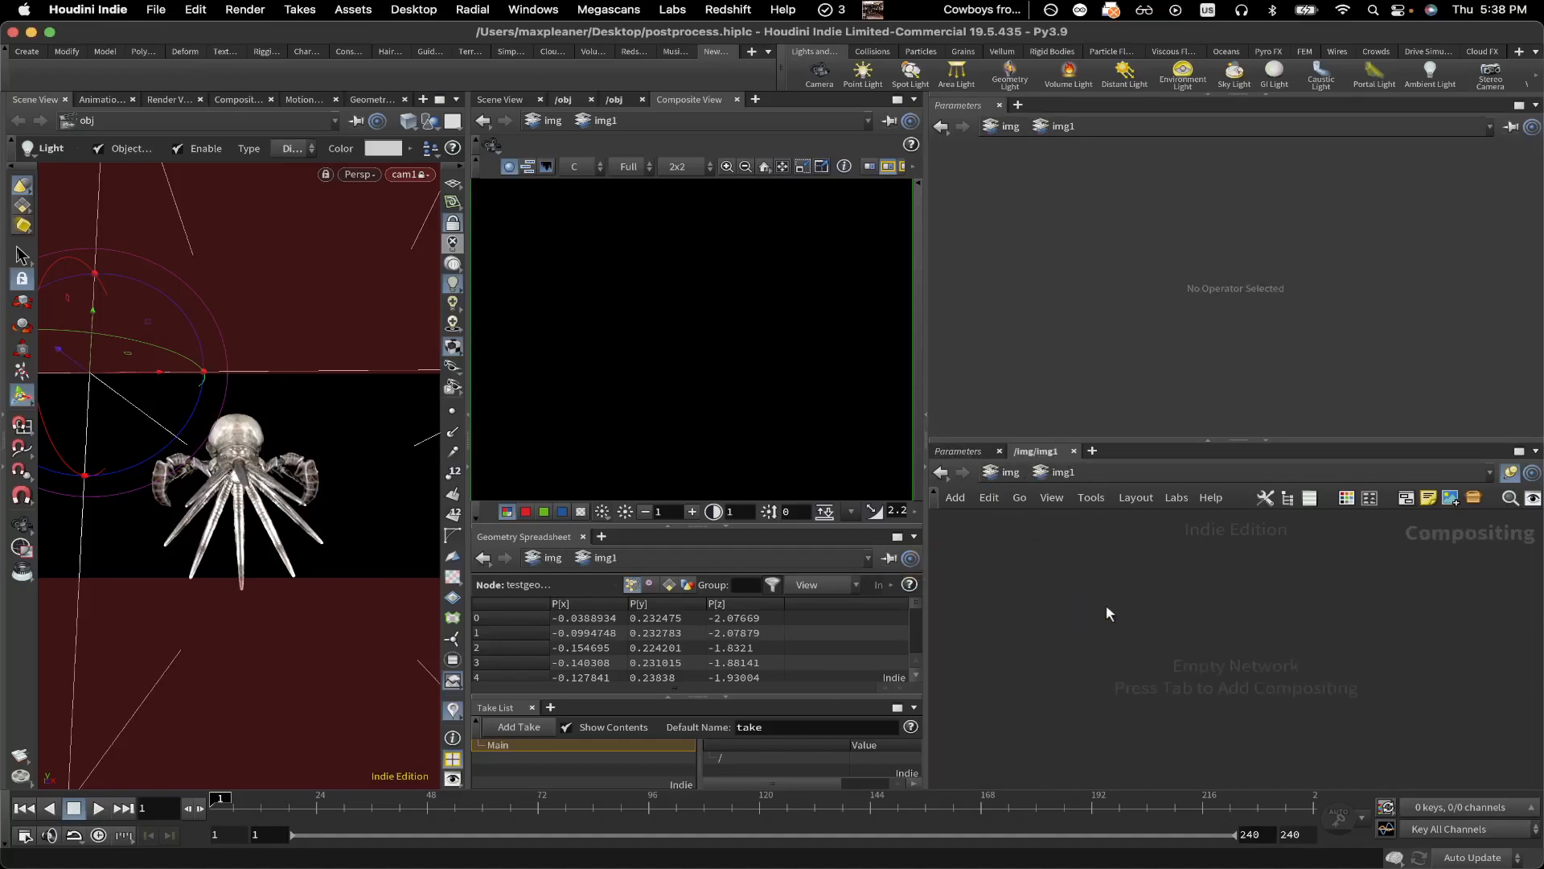
Step: Add a File node inside the image network and load $HIP/tutorial_render.png into it
{"action": "key", "text": "Tab"}
{"action": "type", "text": "fi"}
{"action": "key", "text": "Return"}
{"action": "left_click", "coordinate": [1106, 605]}
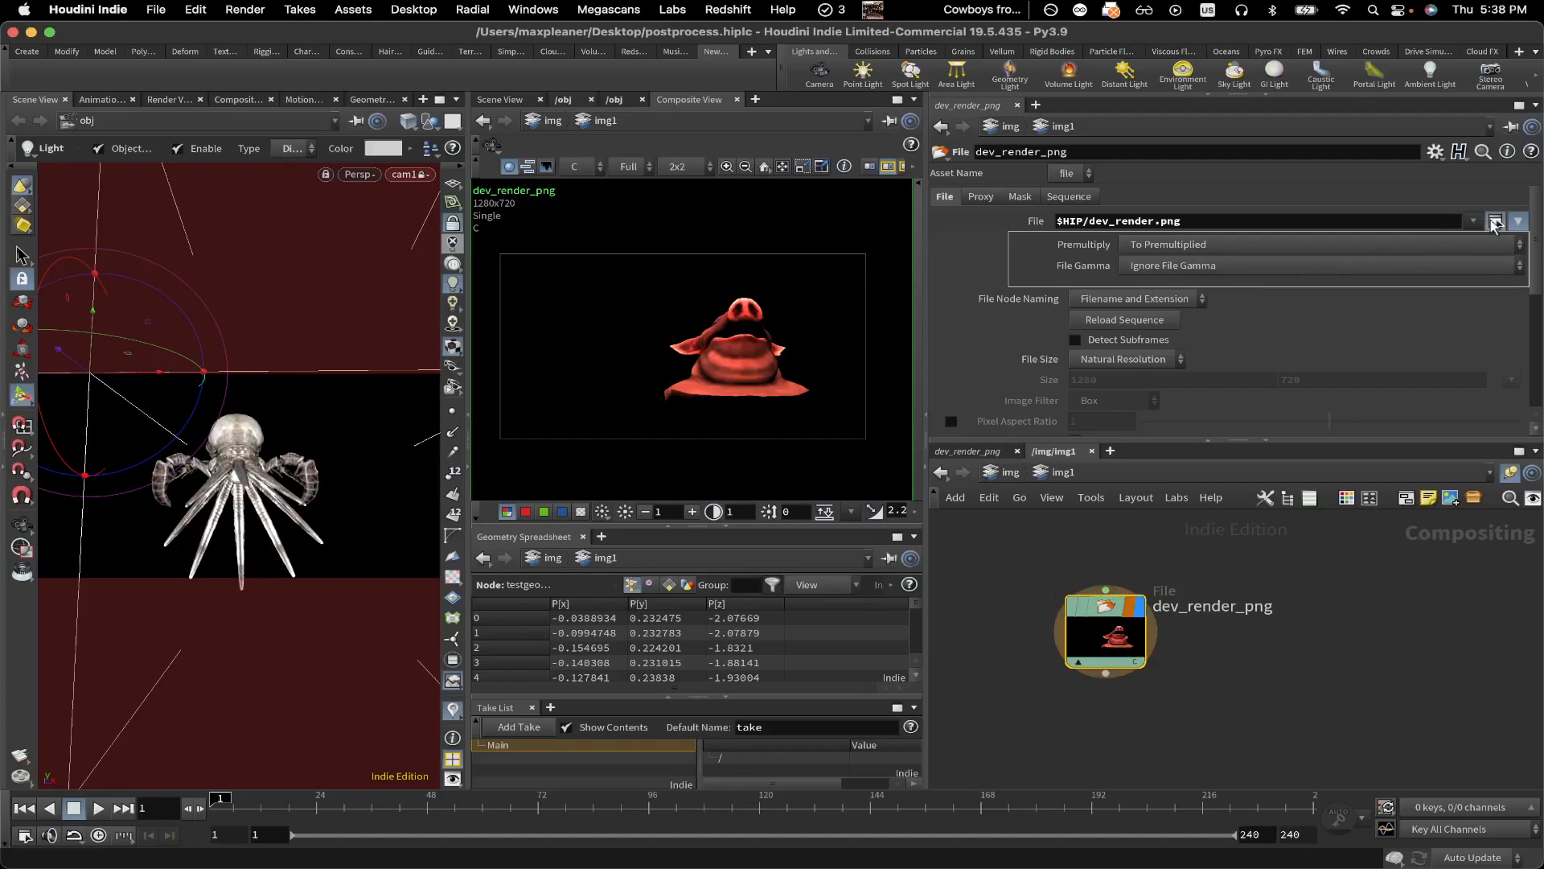
{"action": "left_click", "coordinate": [1484, 227]}
{"action": "scroll", "coordinate": [1198, 254], "scroll_direction": "down", "scroll_amount": 6}
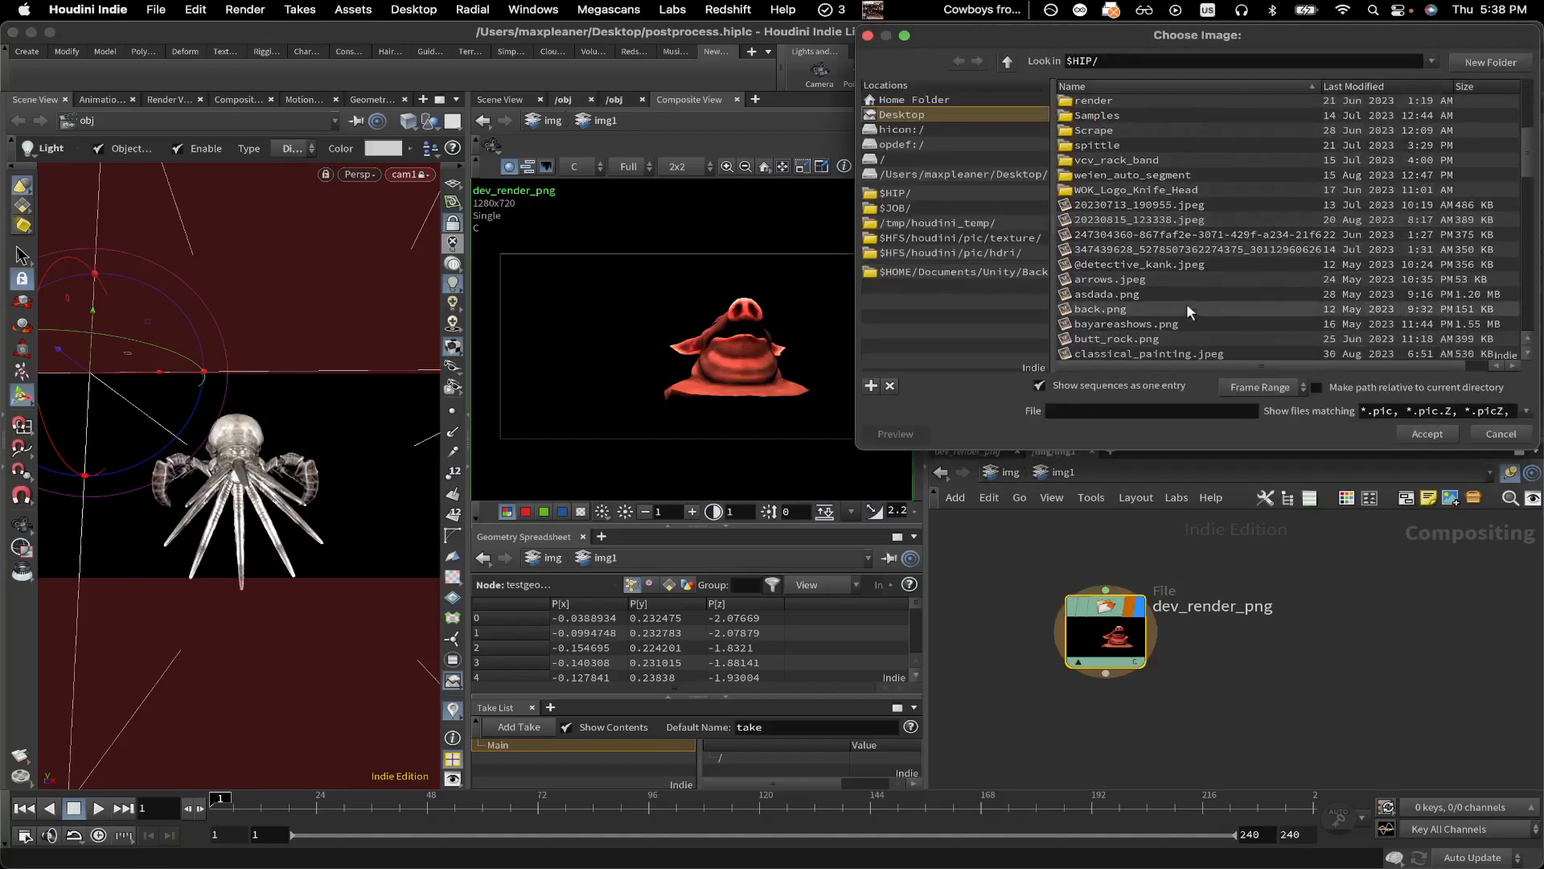
{"action": "left_click_drag", "start_coordinate": [1530, 166], "coordinate": [1510, 322]}
{"action": "double_click", "coordinate": [1126, 261]}
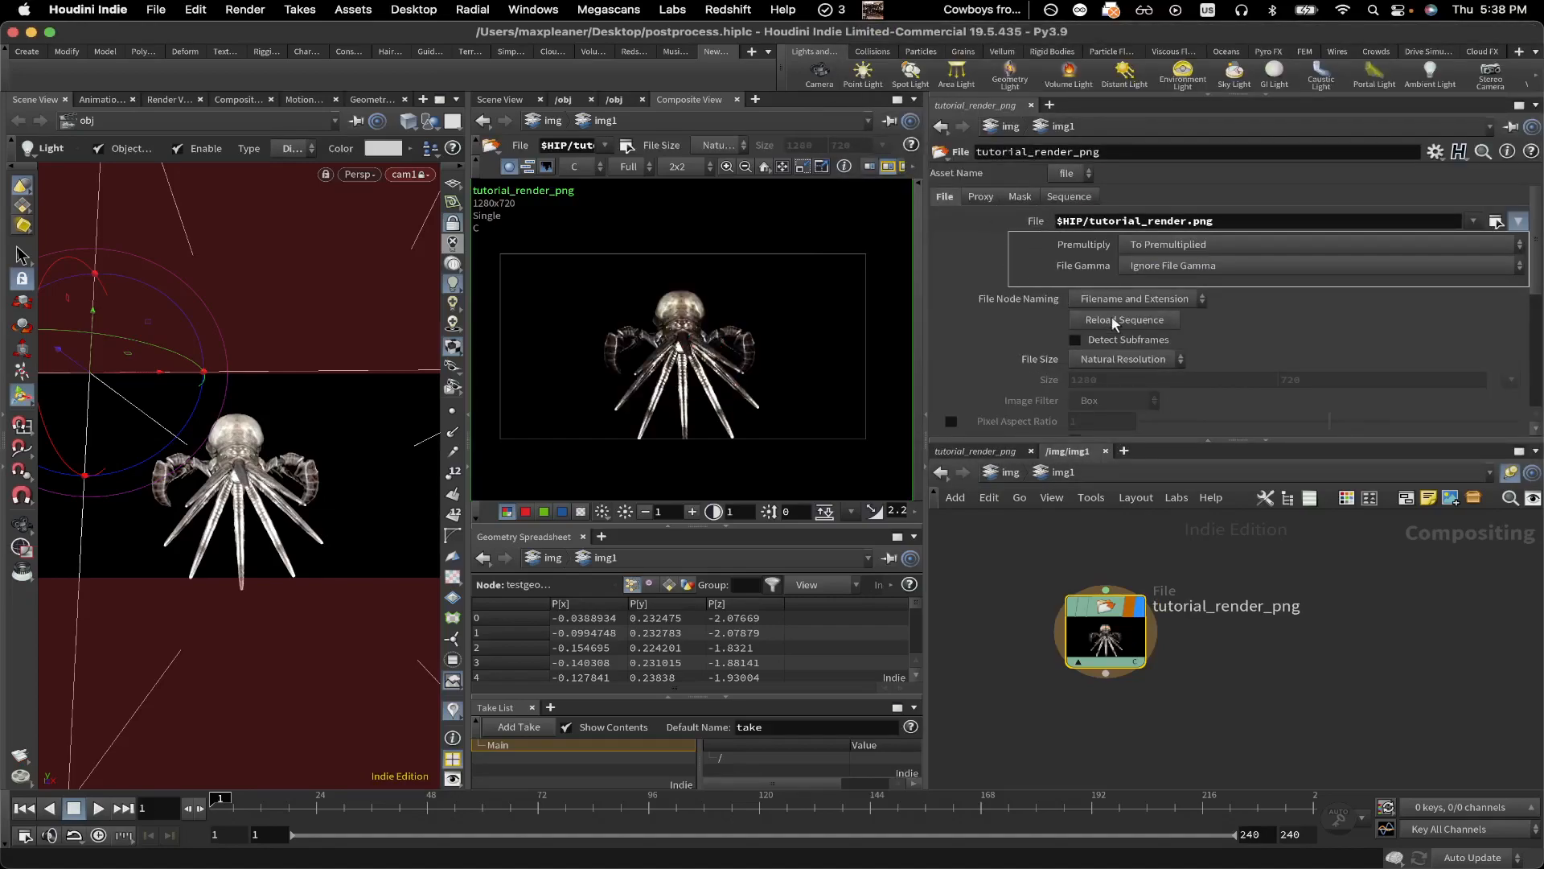
{"action": "scroll", "coordinate": [747, 377], "scroll_direction": "up", "scroll_amount": 1}
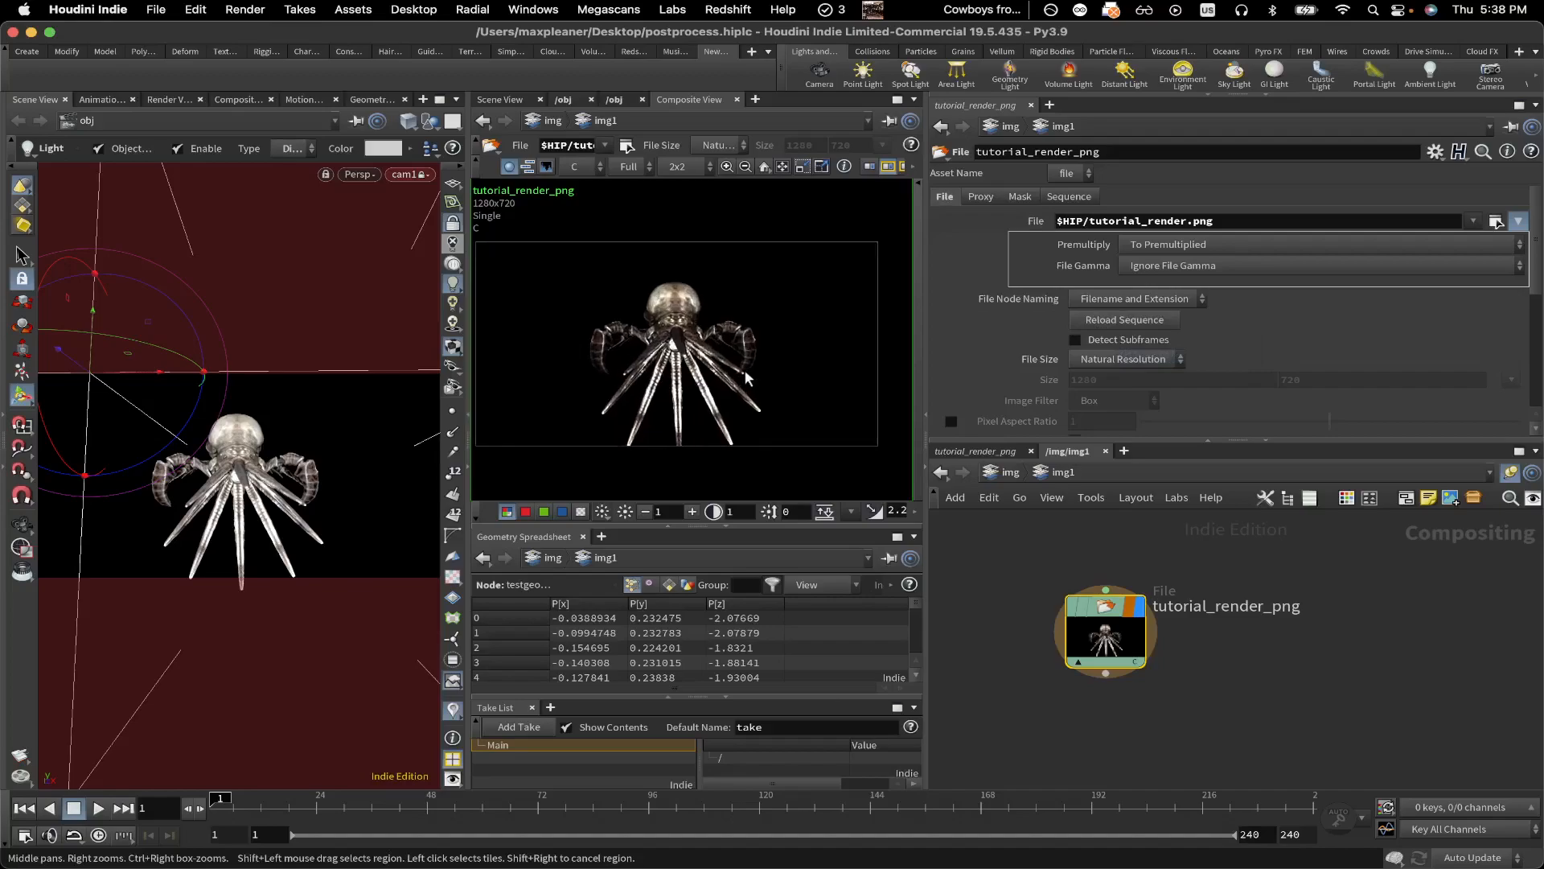
{"action": "middle_click_drag", "start_coordinate": [683, 259], "coordinate": [716, 249]}
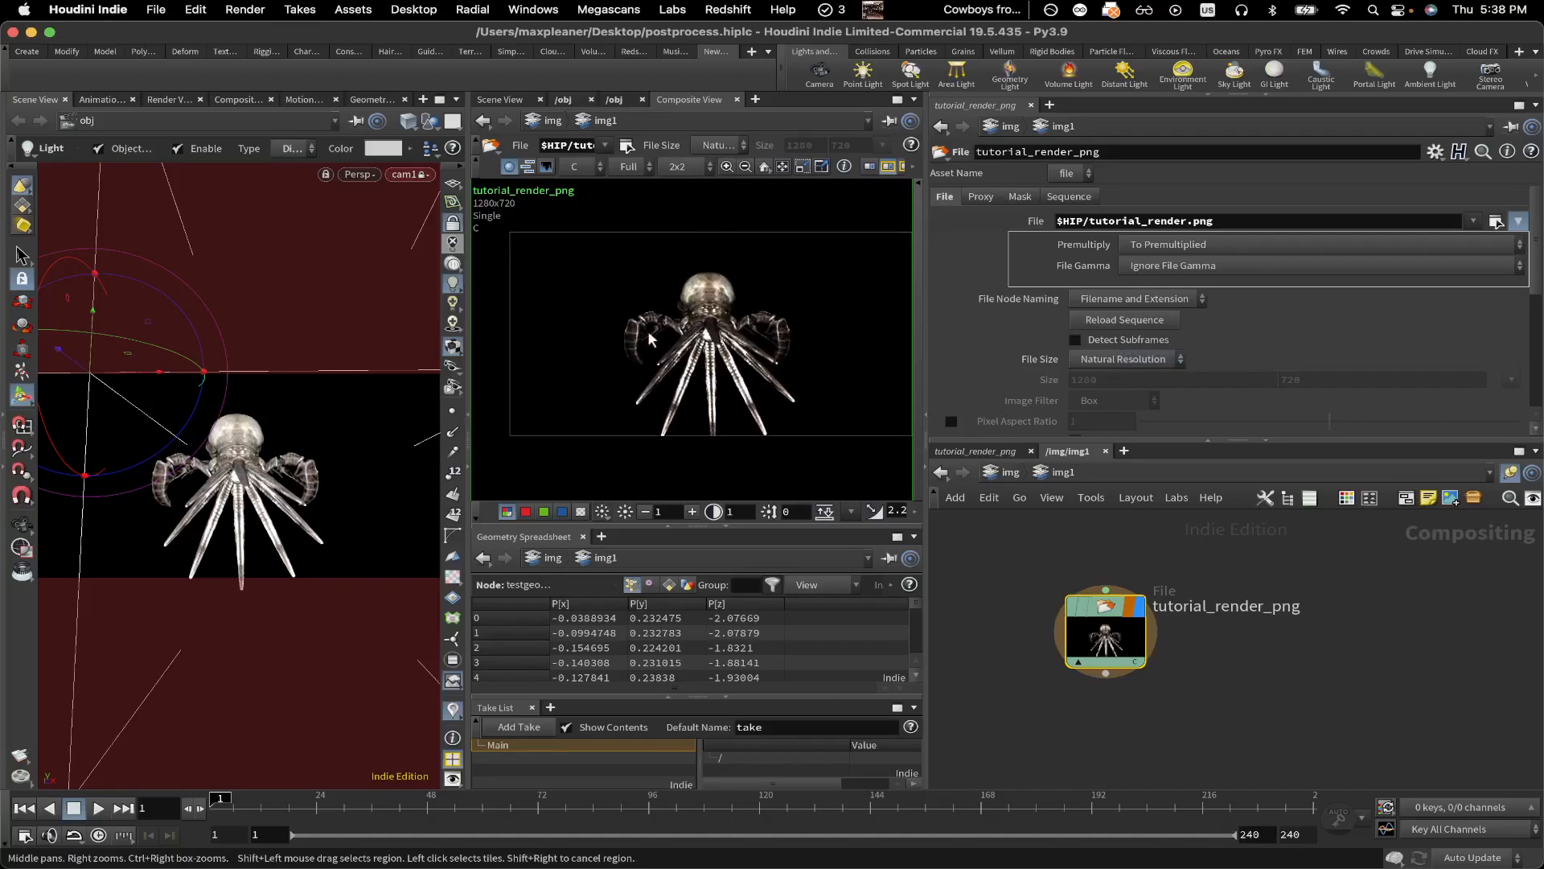
{"action": "middle_click_drag", "start_coordinate": [1244, 691], "coordinate": [1276, 624]}
{"action": "scroll", "coordinate": [1276, 624], "scroll_direction": "down", "scroll_amount": 2}
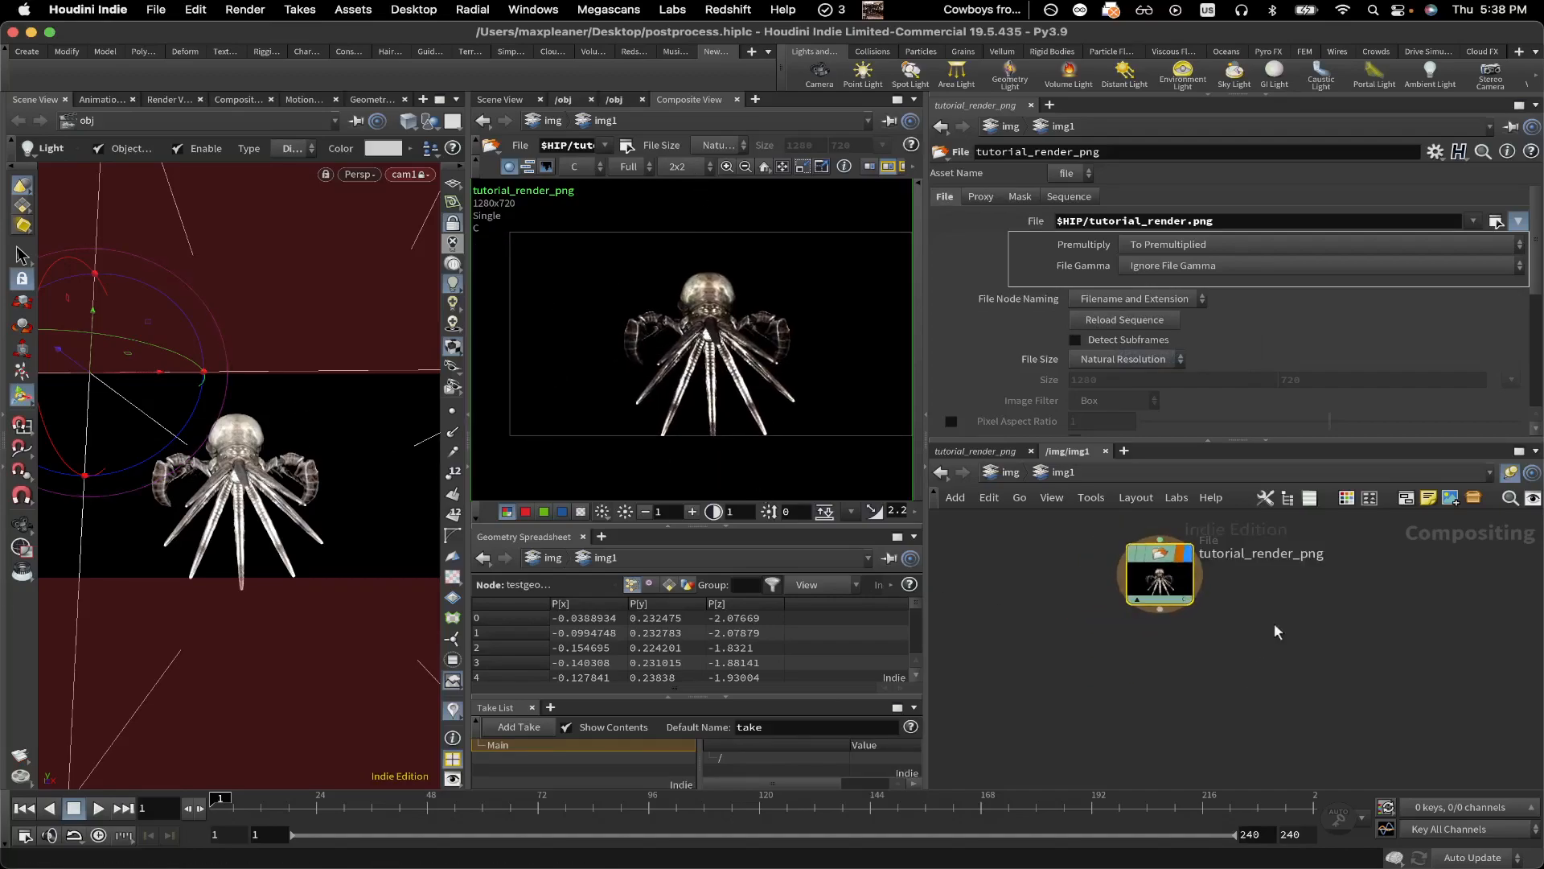
Step: Create a new tool on the empty custom shelf and open its Python script for editing
{"action": "right_click", "coordinate": [44, 75]}
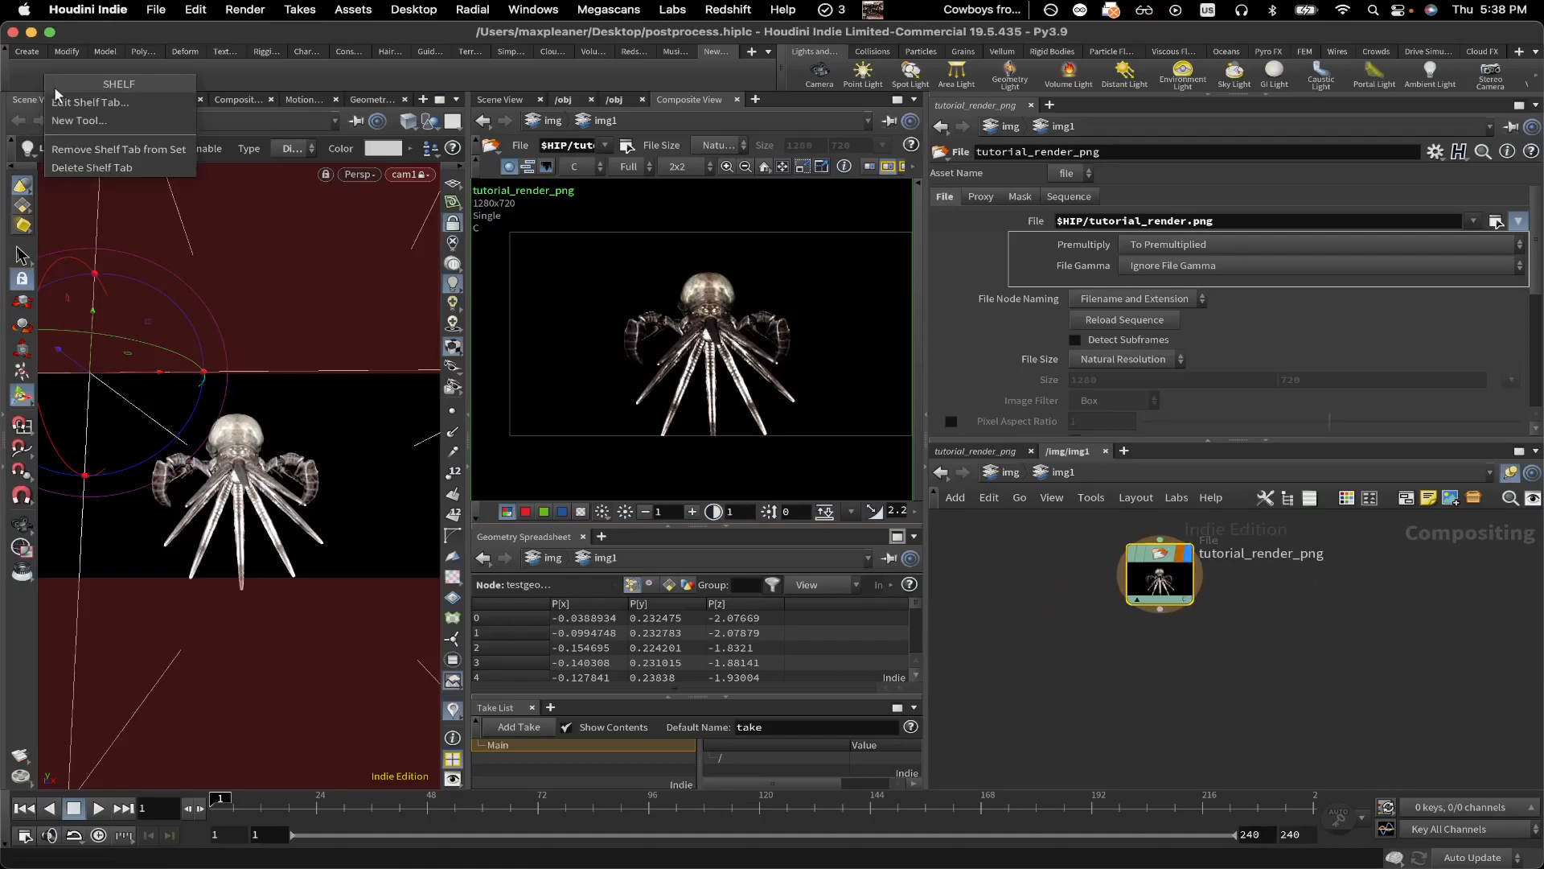
{"action": "left_click", "coordinate": [636, 68]}
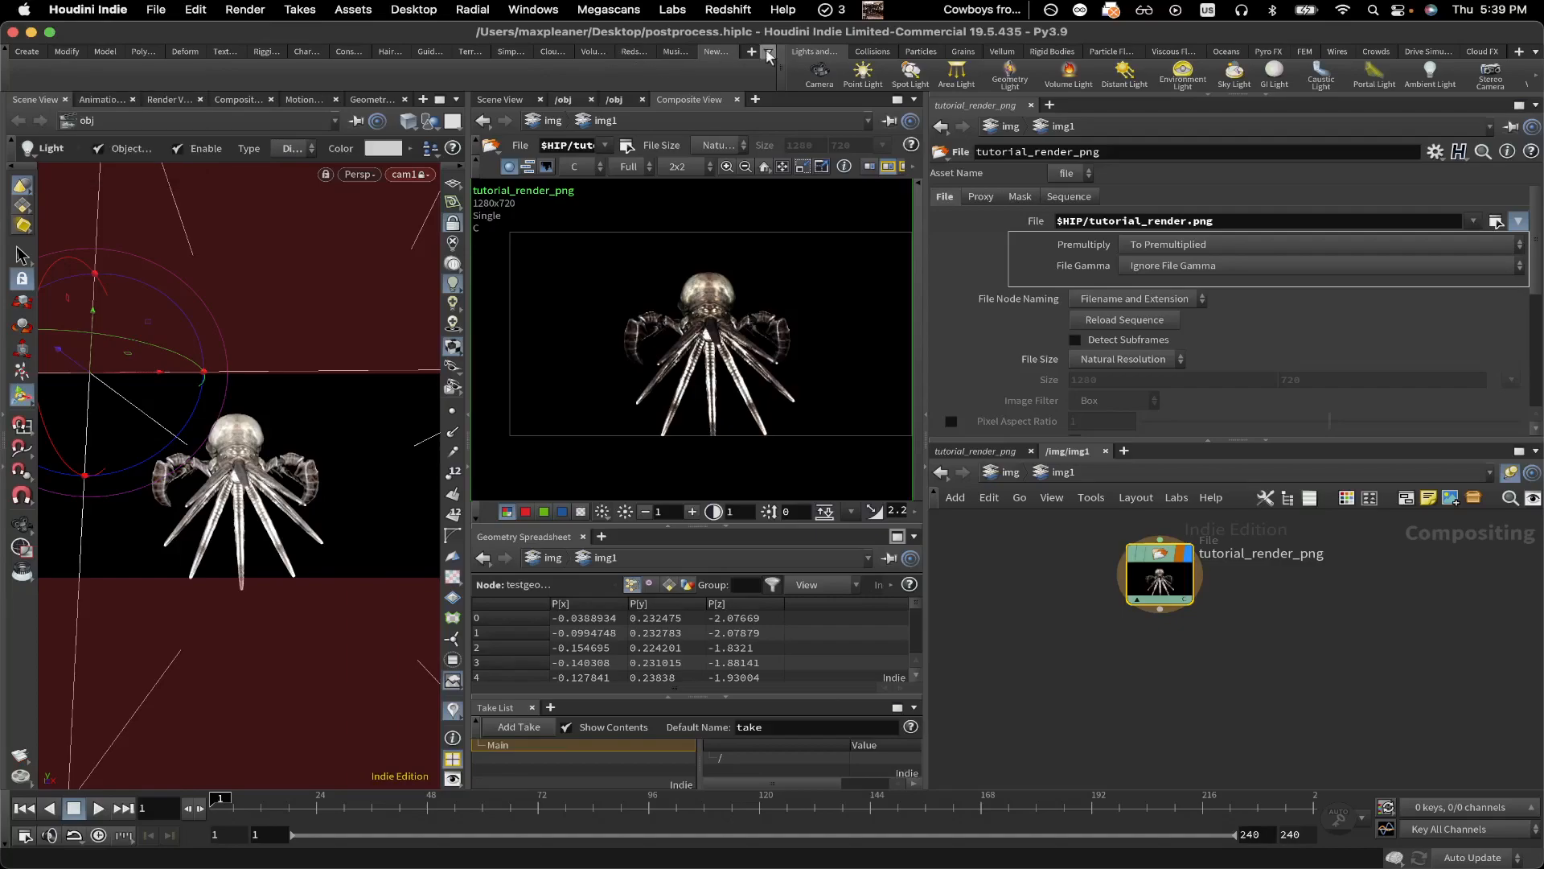
{"action": "left_click", "coordinate": [769, 53]}
{"action": "left_click", "coordinate": [609, 90]}
{"action": "right_click", "coordinate": [204, 88]}
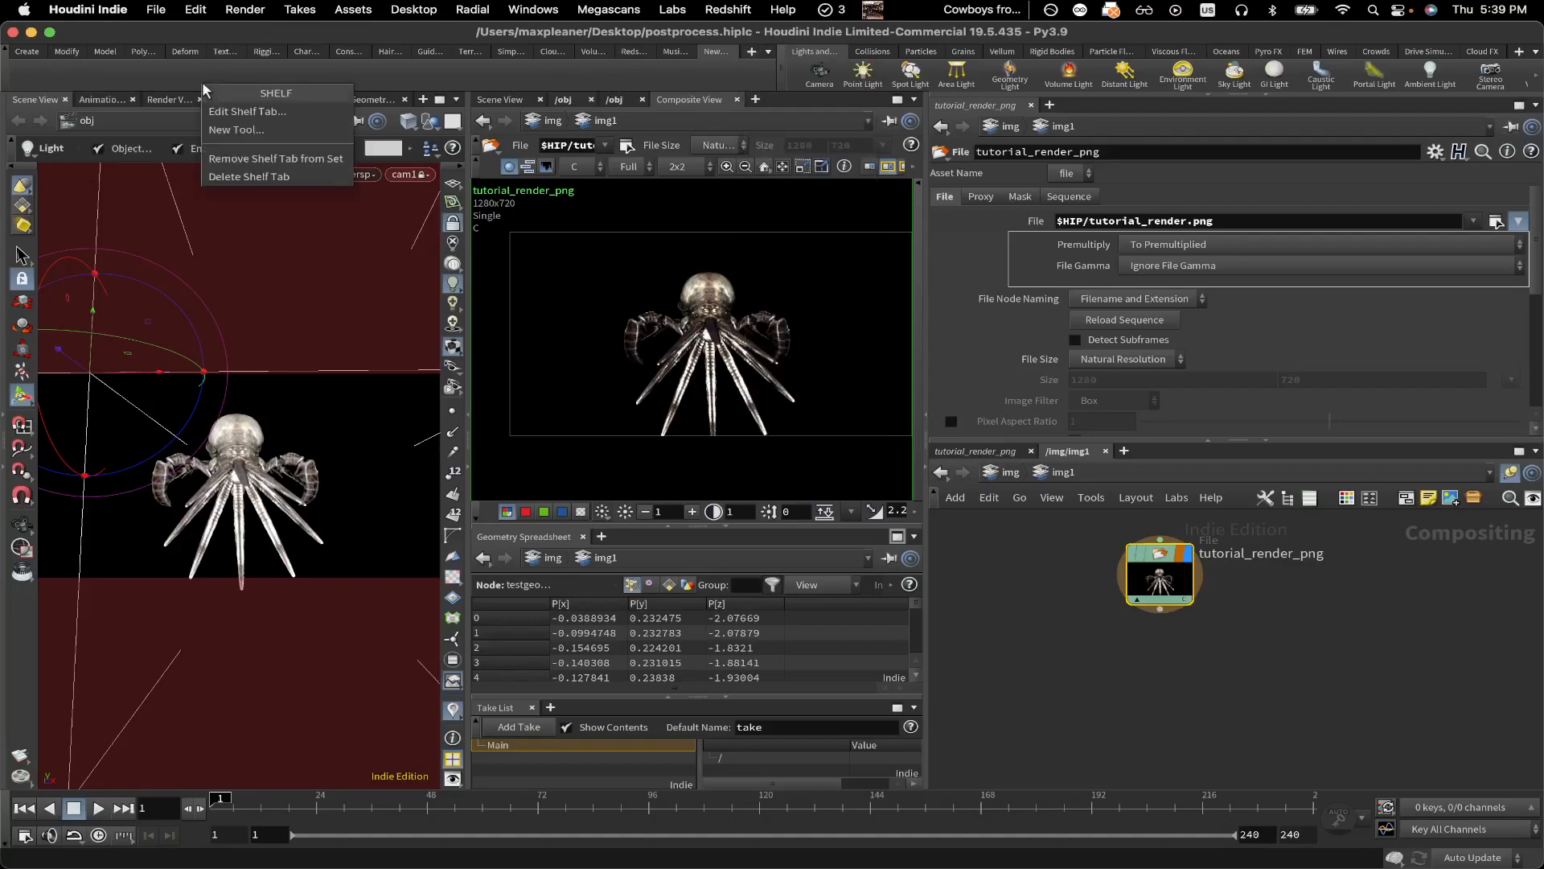
{"action": "left_click", "coordinate": [226, 130]}
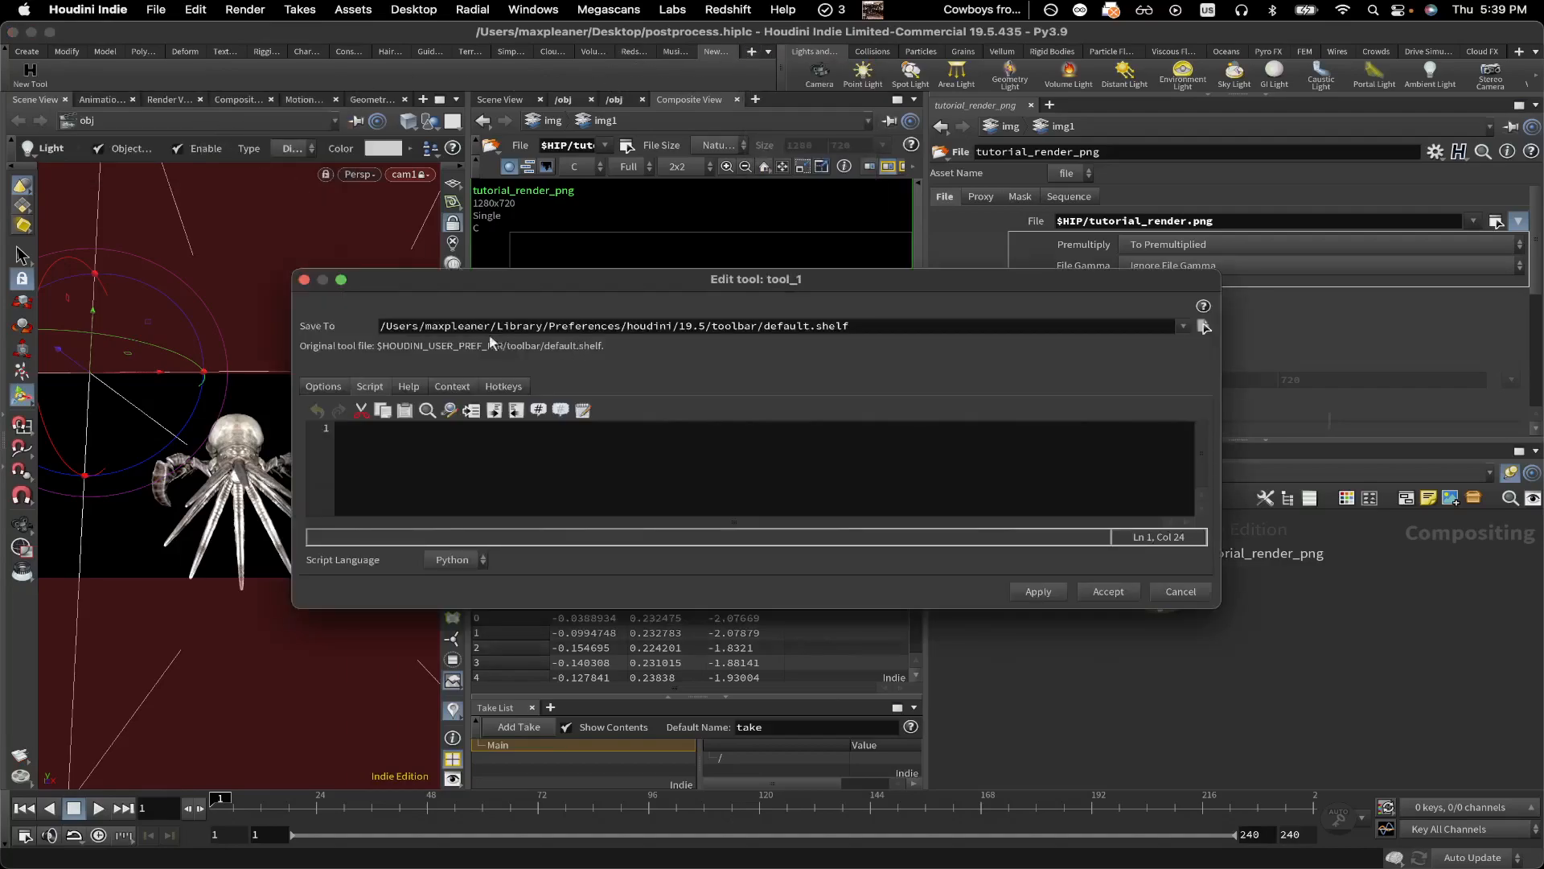
{"action": "left_click", "coordinate": [413, 438]}
{"action": "left_click_drag", "start_coordinate": [465, 285], "coordinate": [342, 221]}
Step: Show the outputs network with the OpenGL node and move the tool editor clear of it
{"action": "key", "text": "n"}
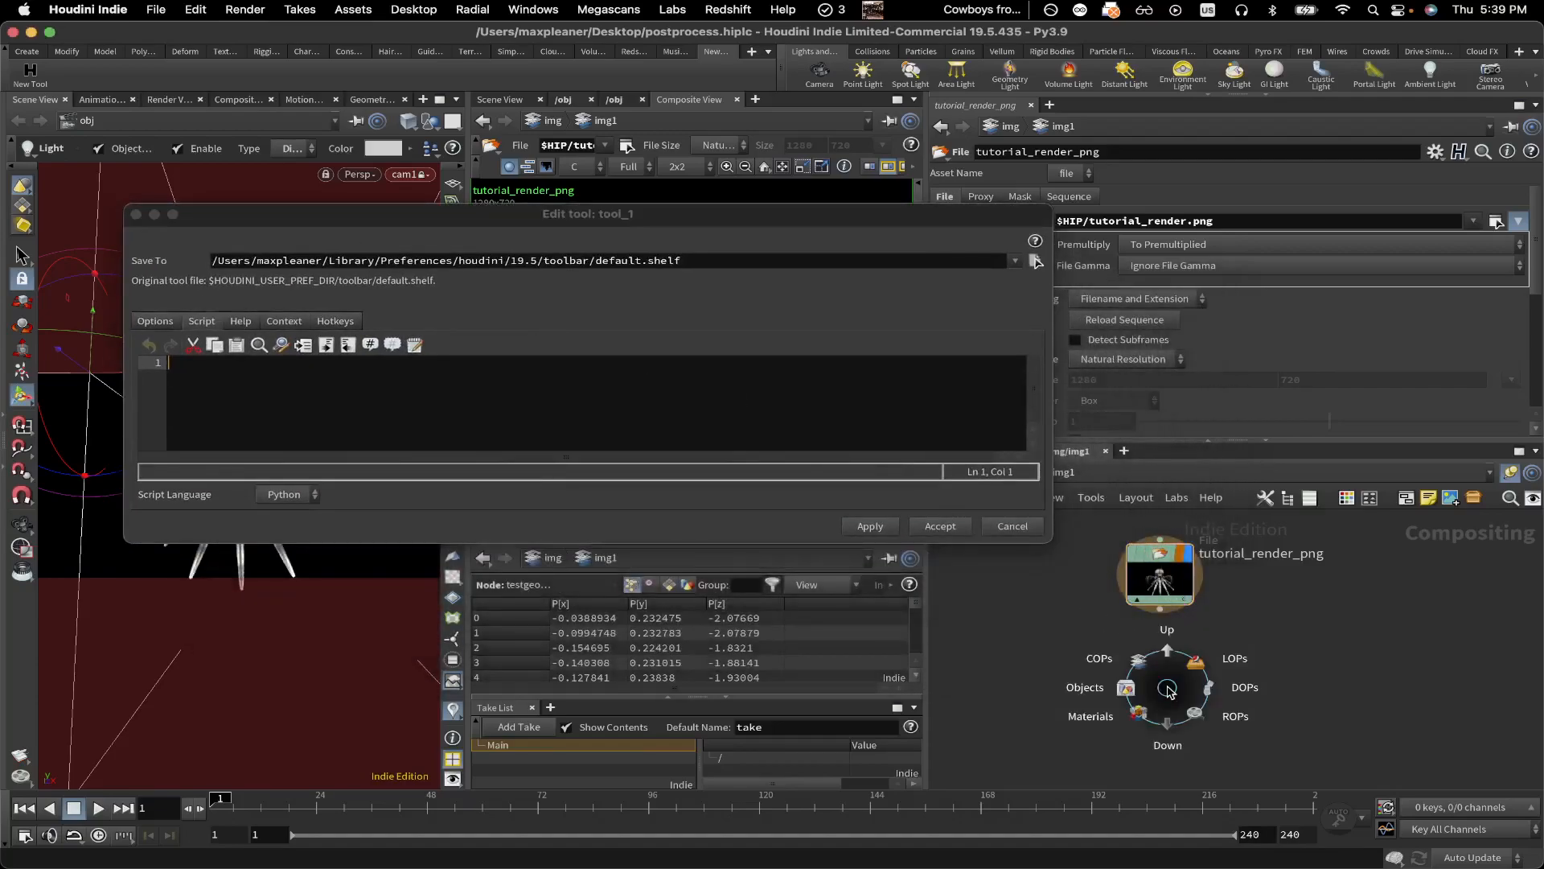
{"action": "left_click", "coordinate": [1204, 708]}
{"action": "left_click", "coordinate": [804, 219]}
{"action": "left_click_drag", "start_coordinate": [807, 224], "coordinate": [702, 423]}
{"action": "left_click", "coordinate": [468, 610]}
Step: Write the script line hou.node("/out/opengl1").render() in the new shelf tool
{"action": "type", "text": "hou.nod"}
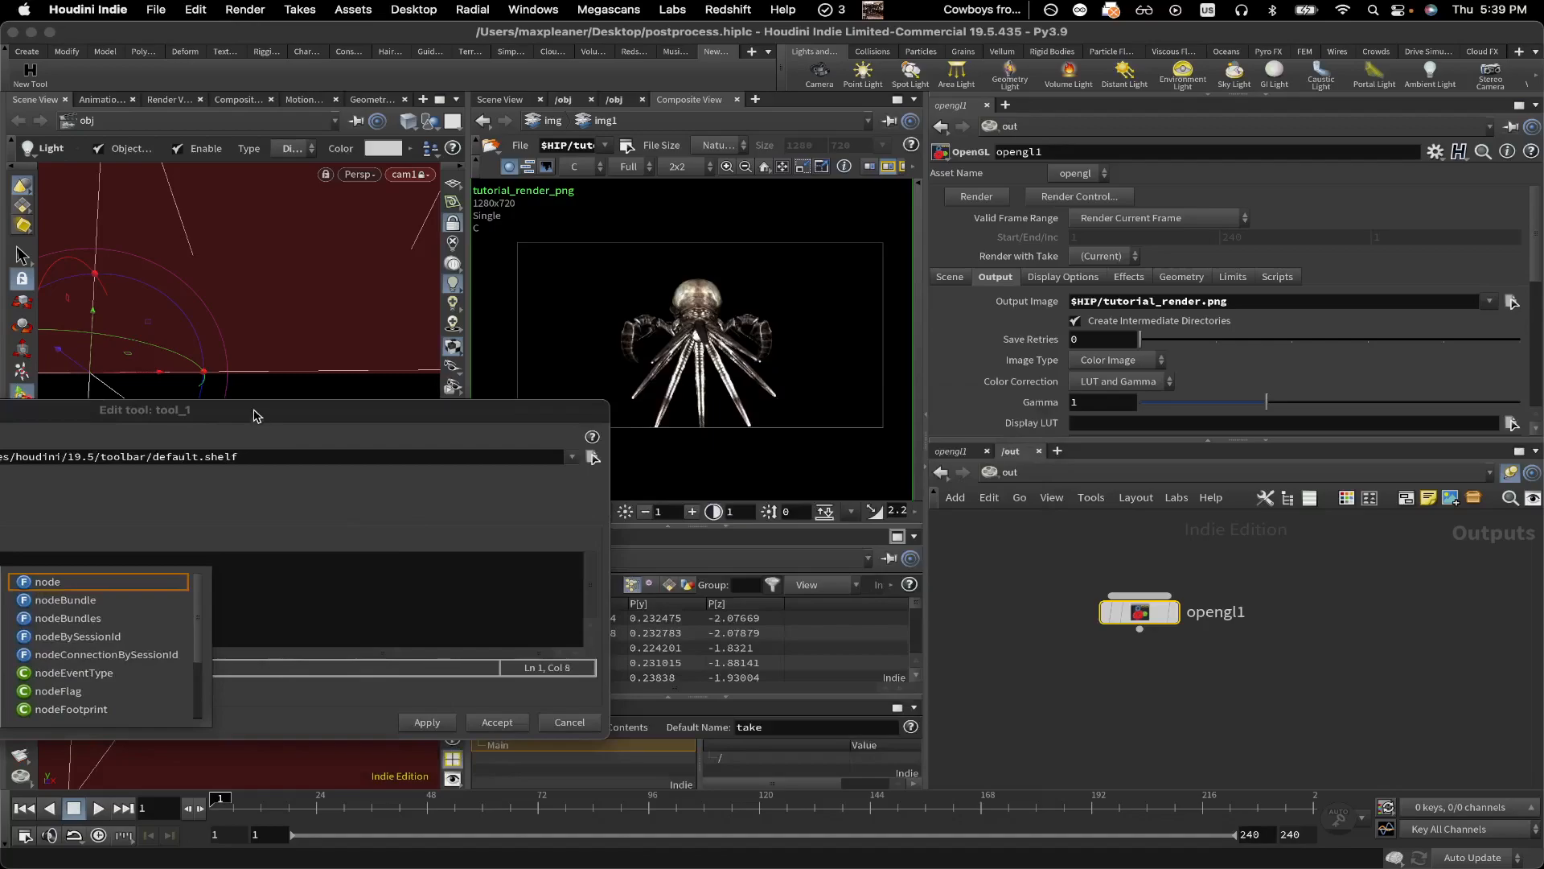
{"action": "left_click_drag", "start_coordinate": [254, 413], "coordinate": [685, 255]}
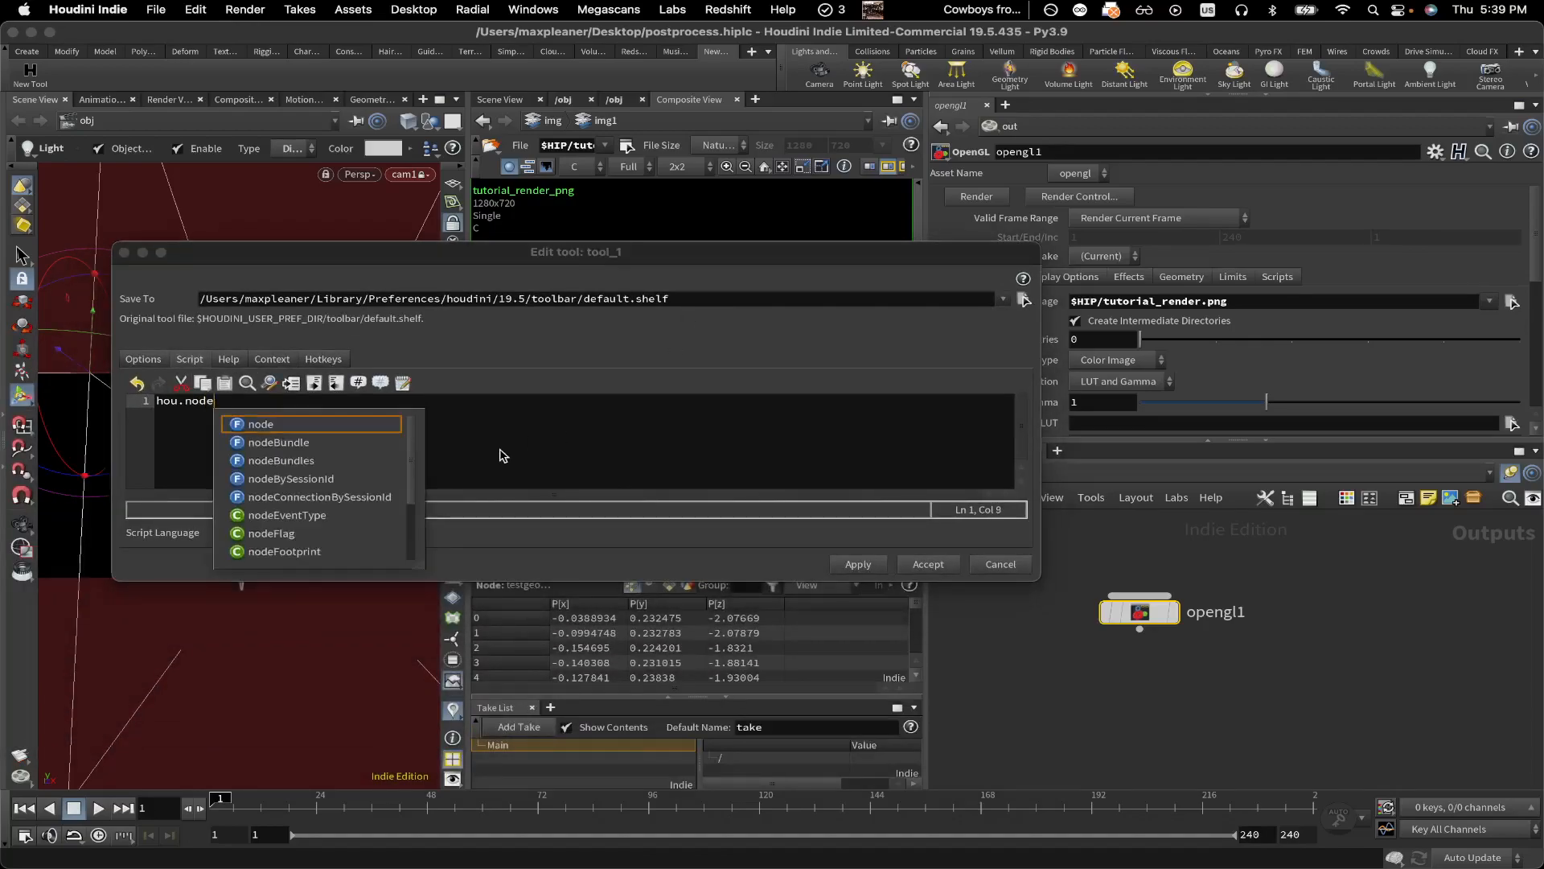
{"action": "type", "text": "e(\"\")."}
{"action": "left_click_drag", "start_coordinate": [889, 251], "coordinate": [888, 535]}
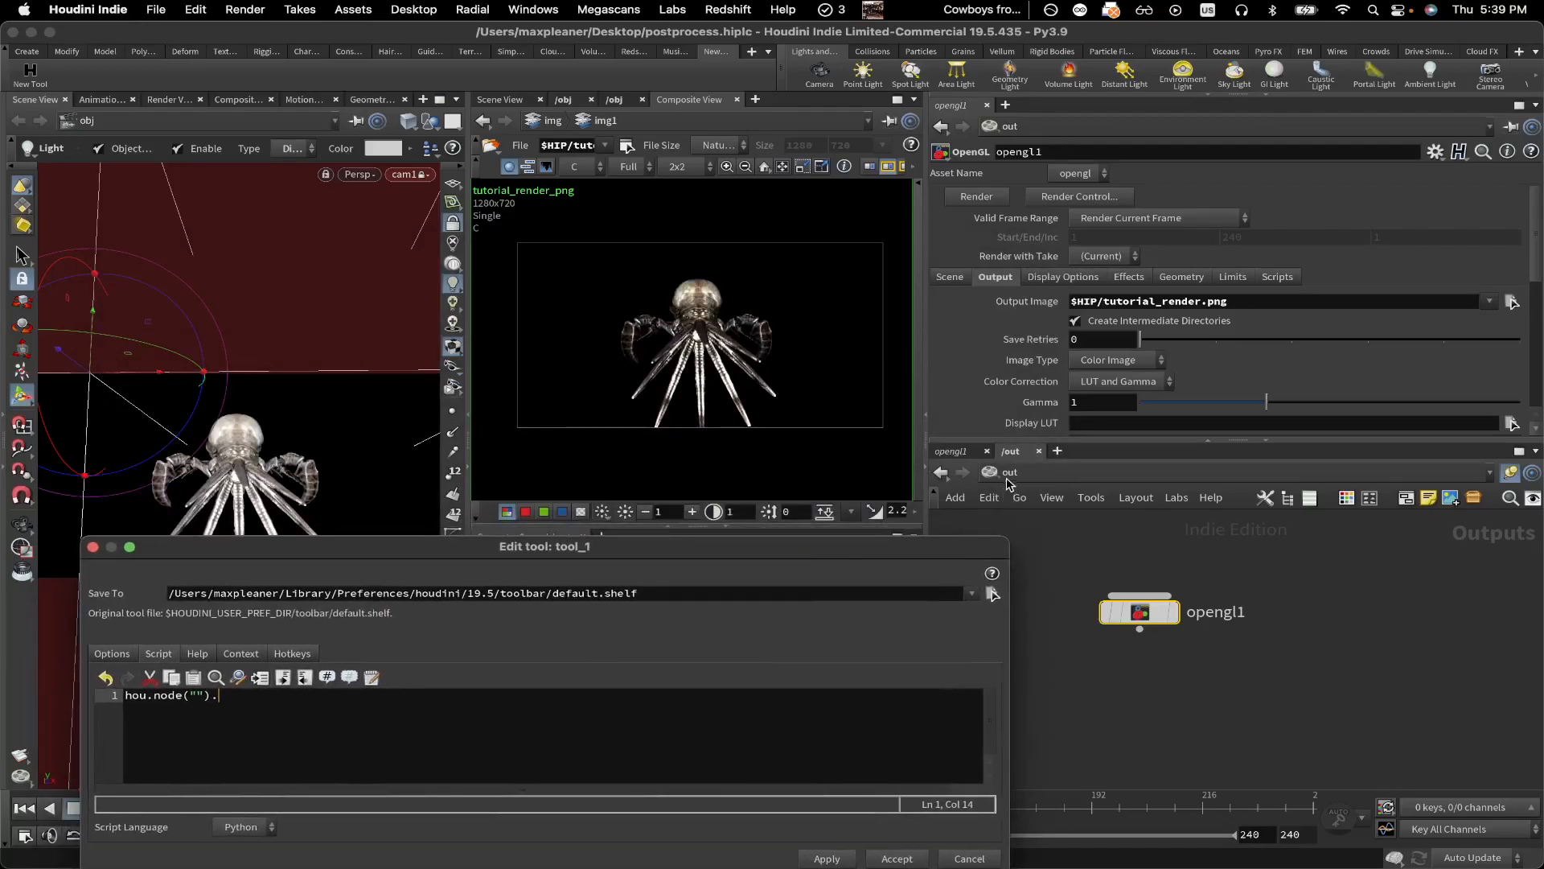
{"action": "key", "text": "Left"}
{"action": "key", "text": "Left"}
{"action": "key", "text": "Left"}
{"action": "type", "text": "/out/opengl1\").render()"}
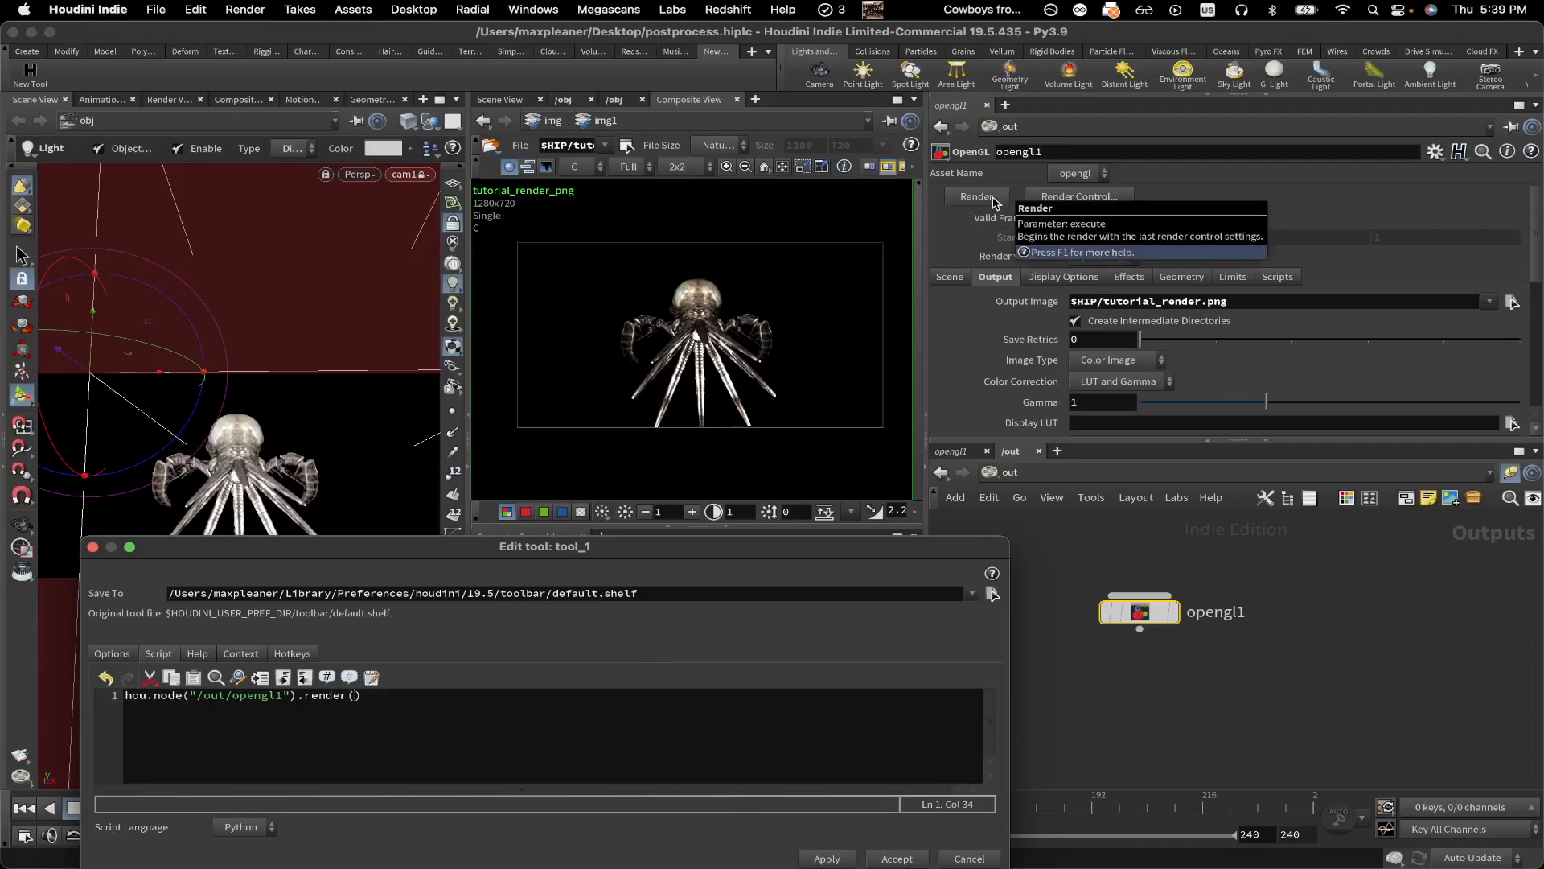
Step: Replace the render() call in the tool script with parm("execute").pressButton()
{"action": "left_click_drag", "start_coordinate": [364, 695], "coordinate": [304, 696]}
{"action": "type", "text": "parm"}
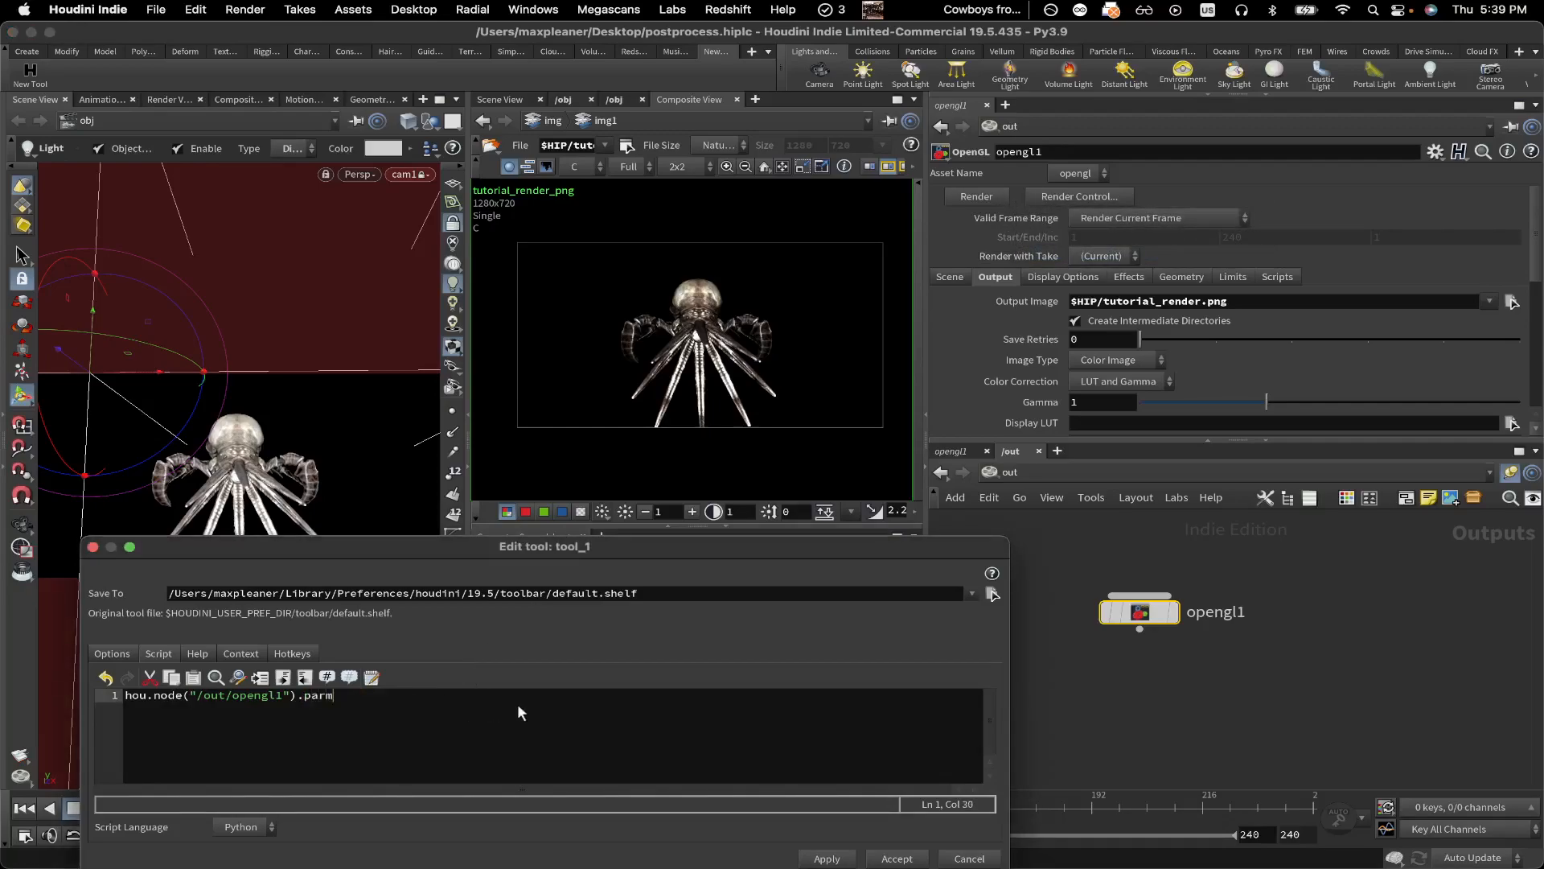
{"action": "type", "text": "(\"execute\").pressButton("}
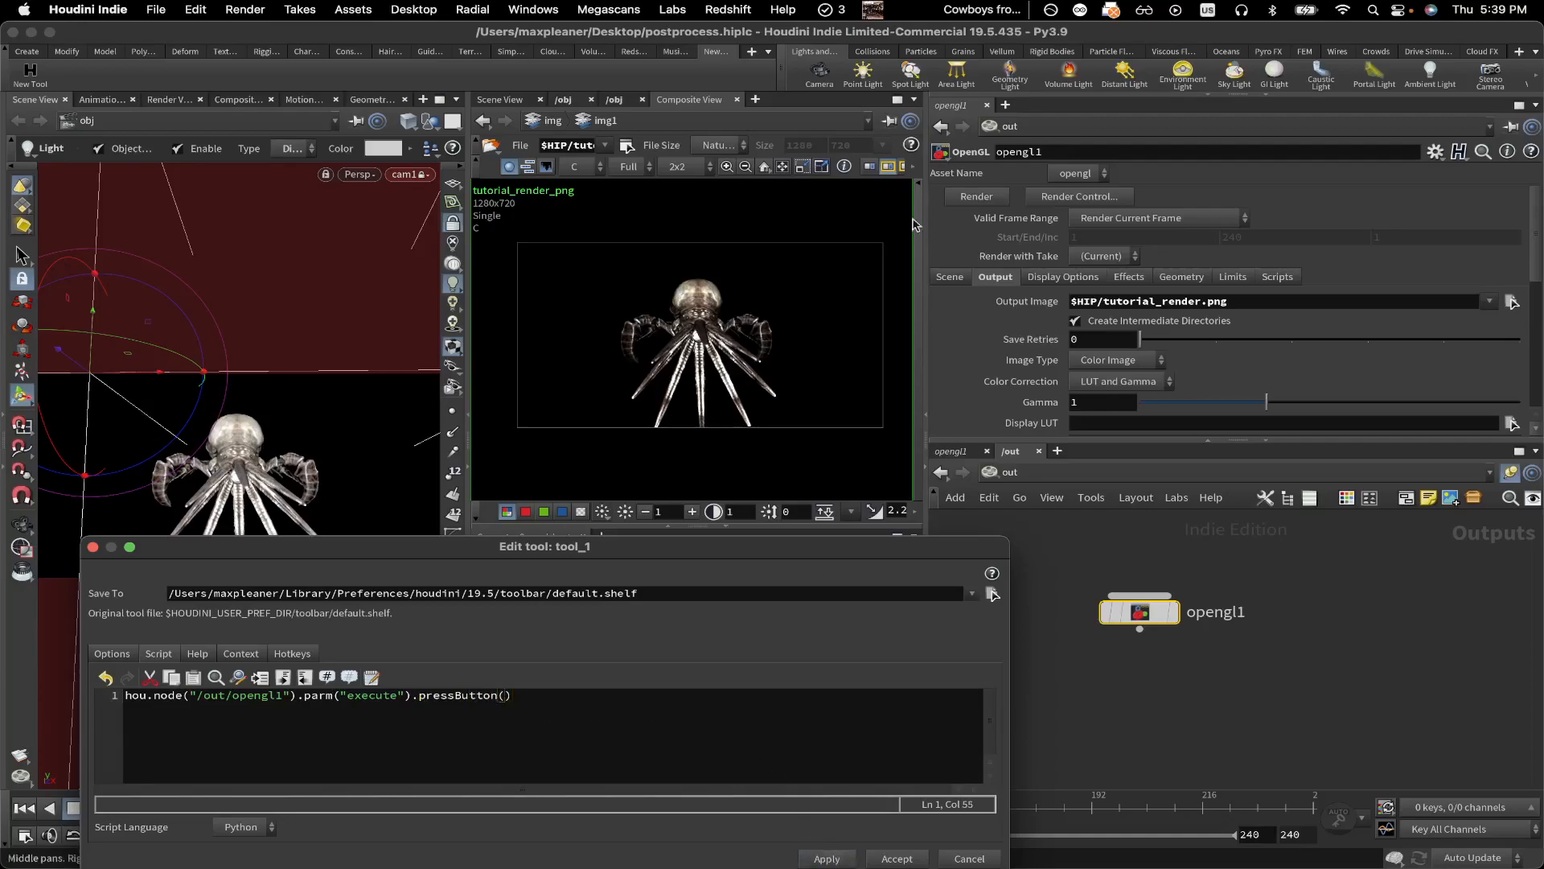
{"action": "left_click", "coordinate": [35, 83]}
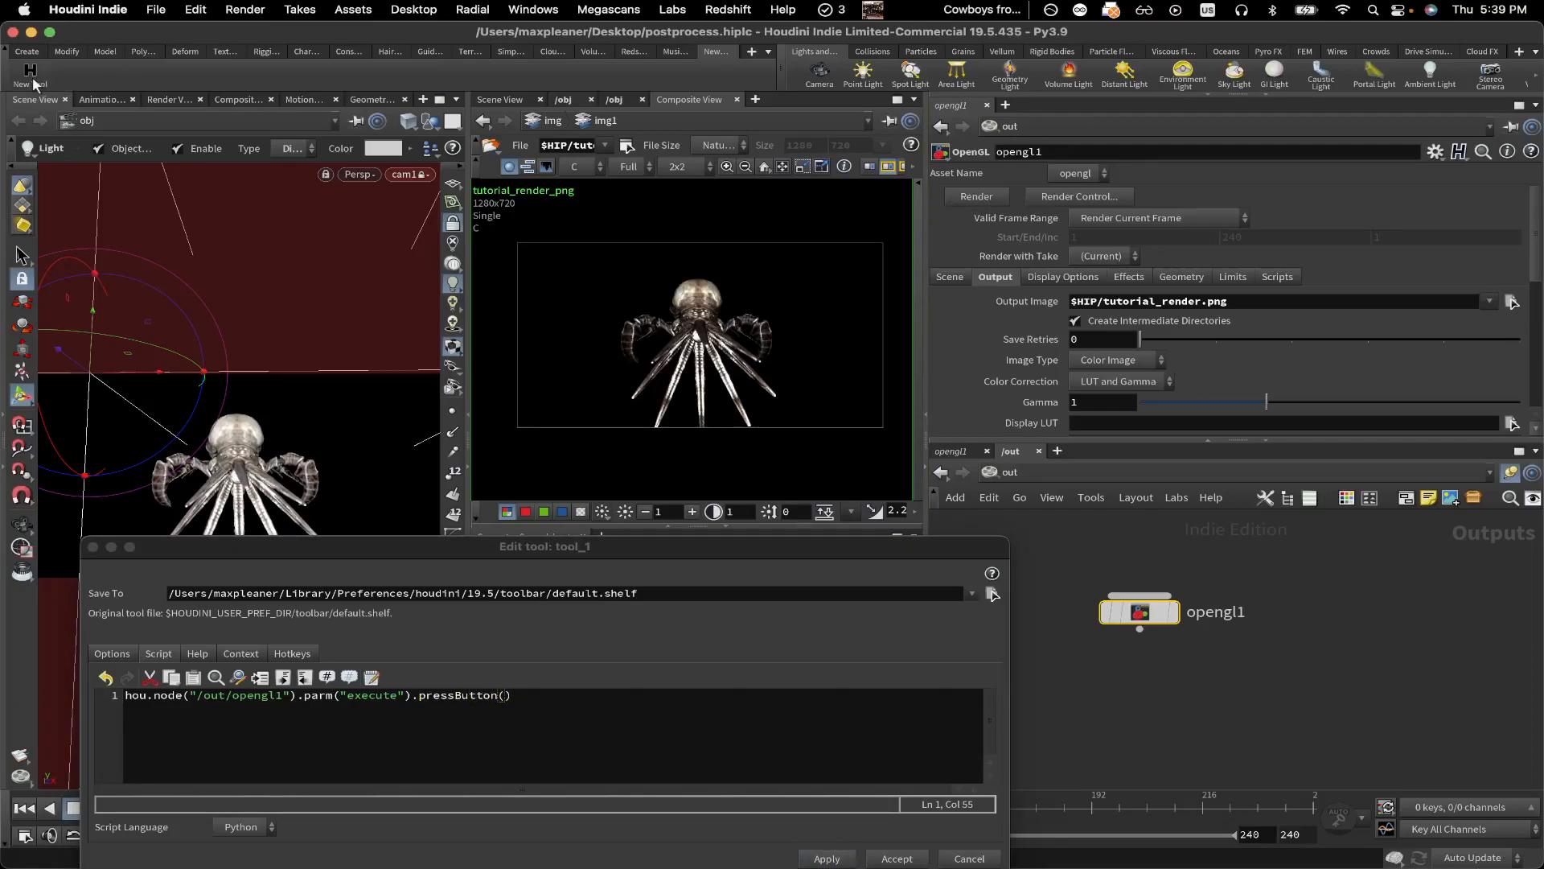
{"action": "left_click_drag", "start_coordinate": [458, 546], "coordinate": [446, 434]}
{"action": "left_click", "coordinate": [1070, 592]}
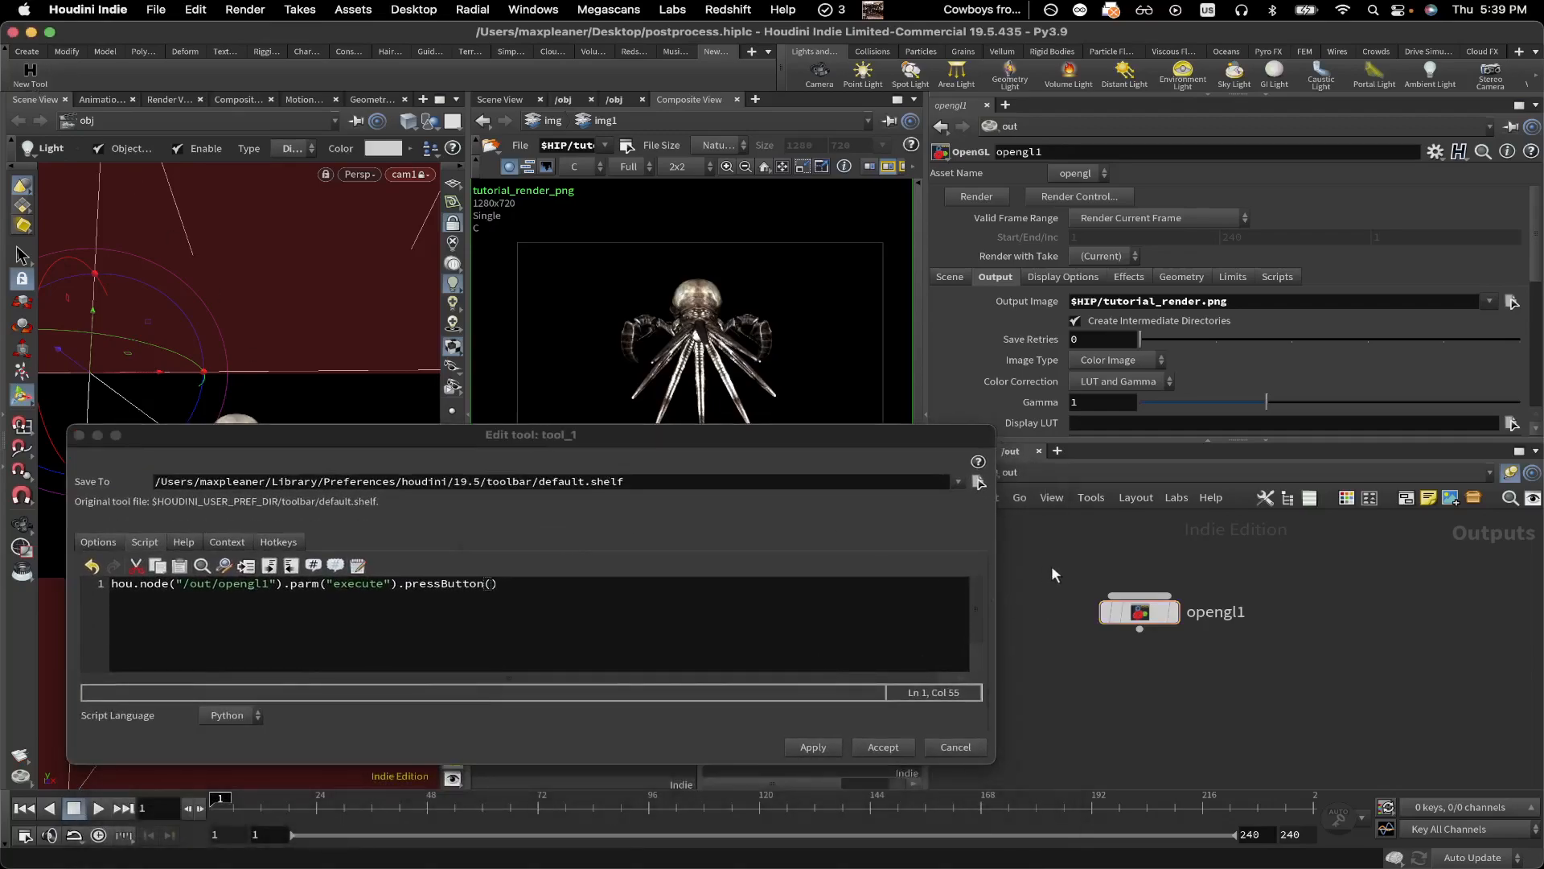
Step: Go to the compositing networks and open img1 to show the tutorial_render_png file node's reload parameter
{"action": "key", "text": "n"}
{"action": "left_click", "coordinate": [1017, 547]}
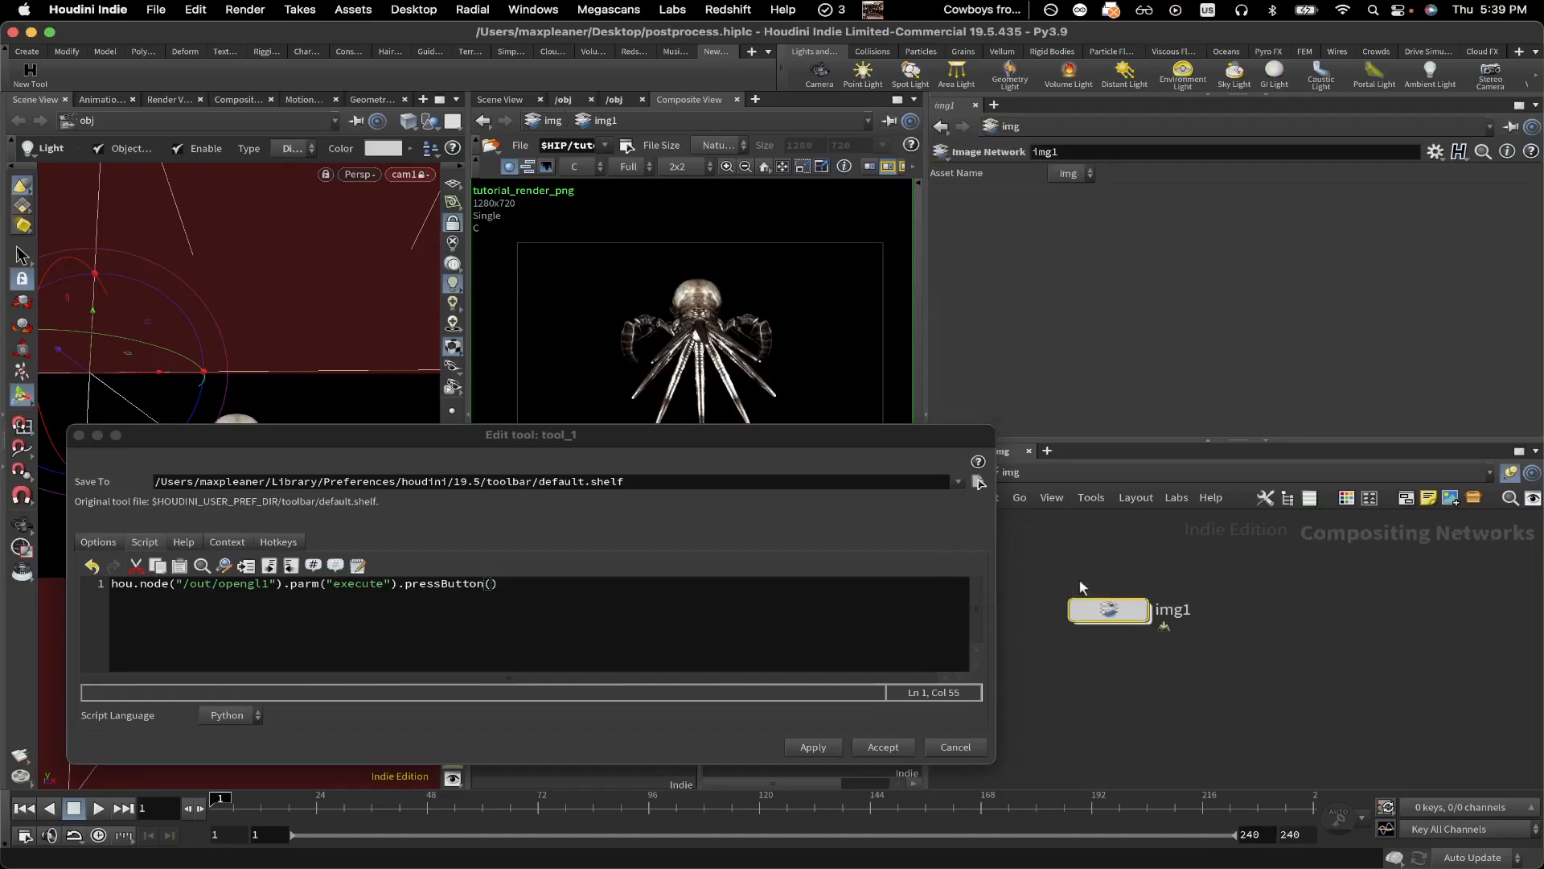
{"action": "left_click", "coordinate": [1124, 597]}
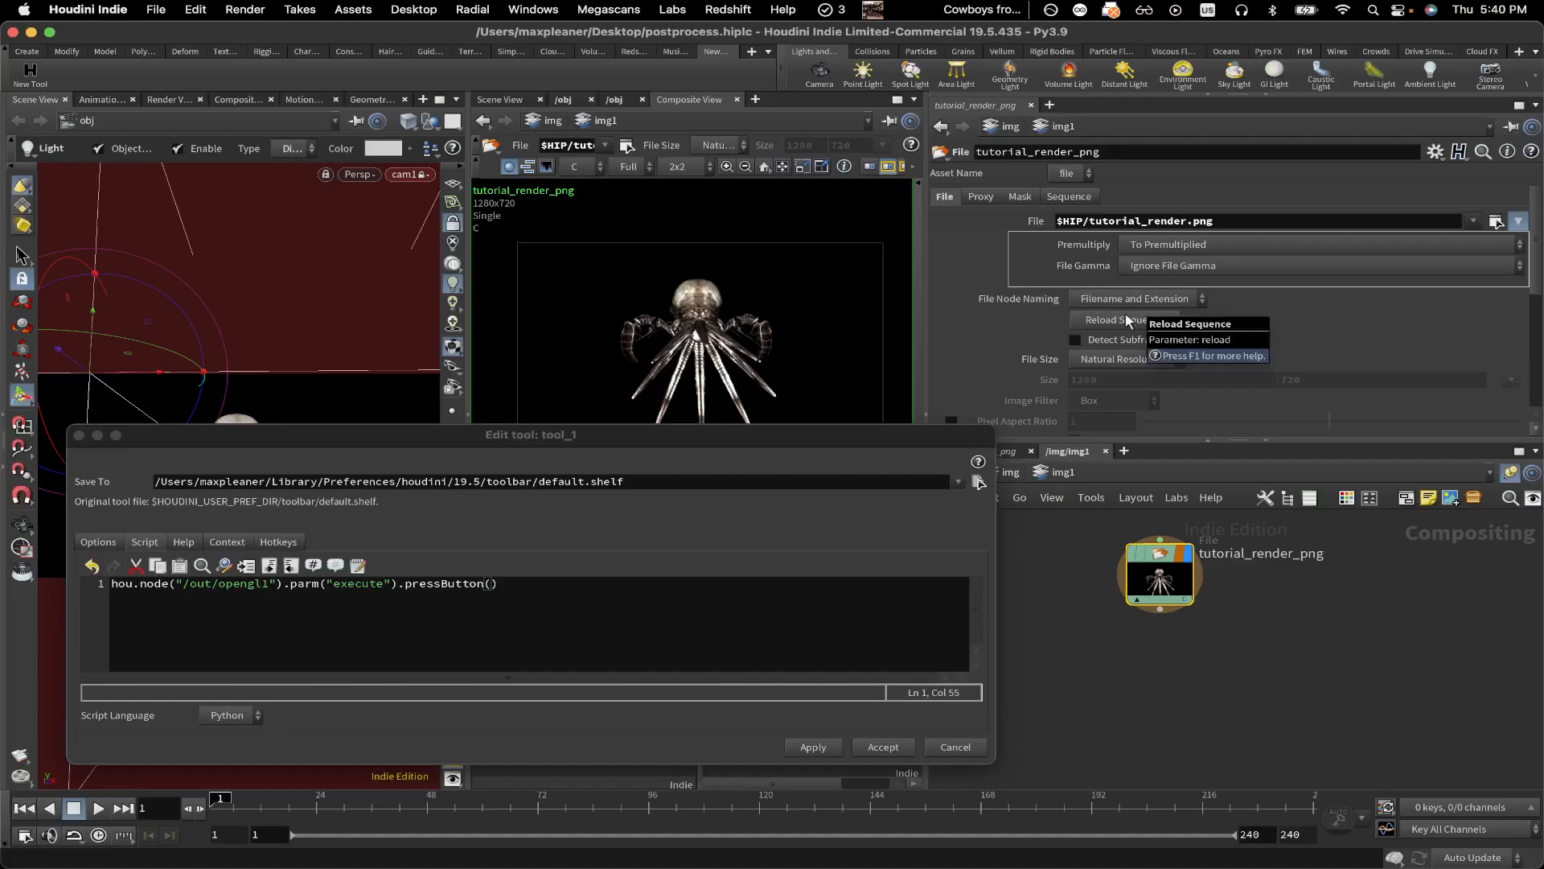
Step: Add a second script line, hou.node("/img/img1/tutorial_render_png").parm("reload").pressButton(), to the shelf tool
{"action": "left_click_drag", "start_coordinate": [779, 441], "coordinate": [775, 149]}
{"action": "left_click", "coordinate": [508, 301]}
{"action": "key", "text": "Return"}
{"action": "type", "text": "hou.node(\"/img/img1/tutorial_render_png\").parm("}
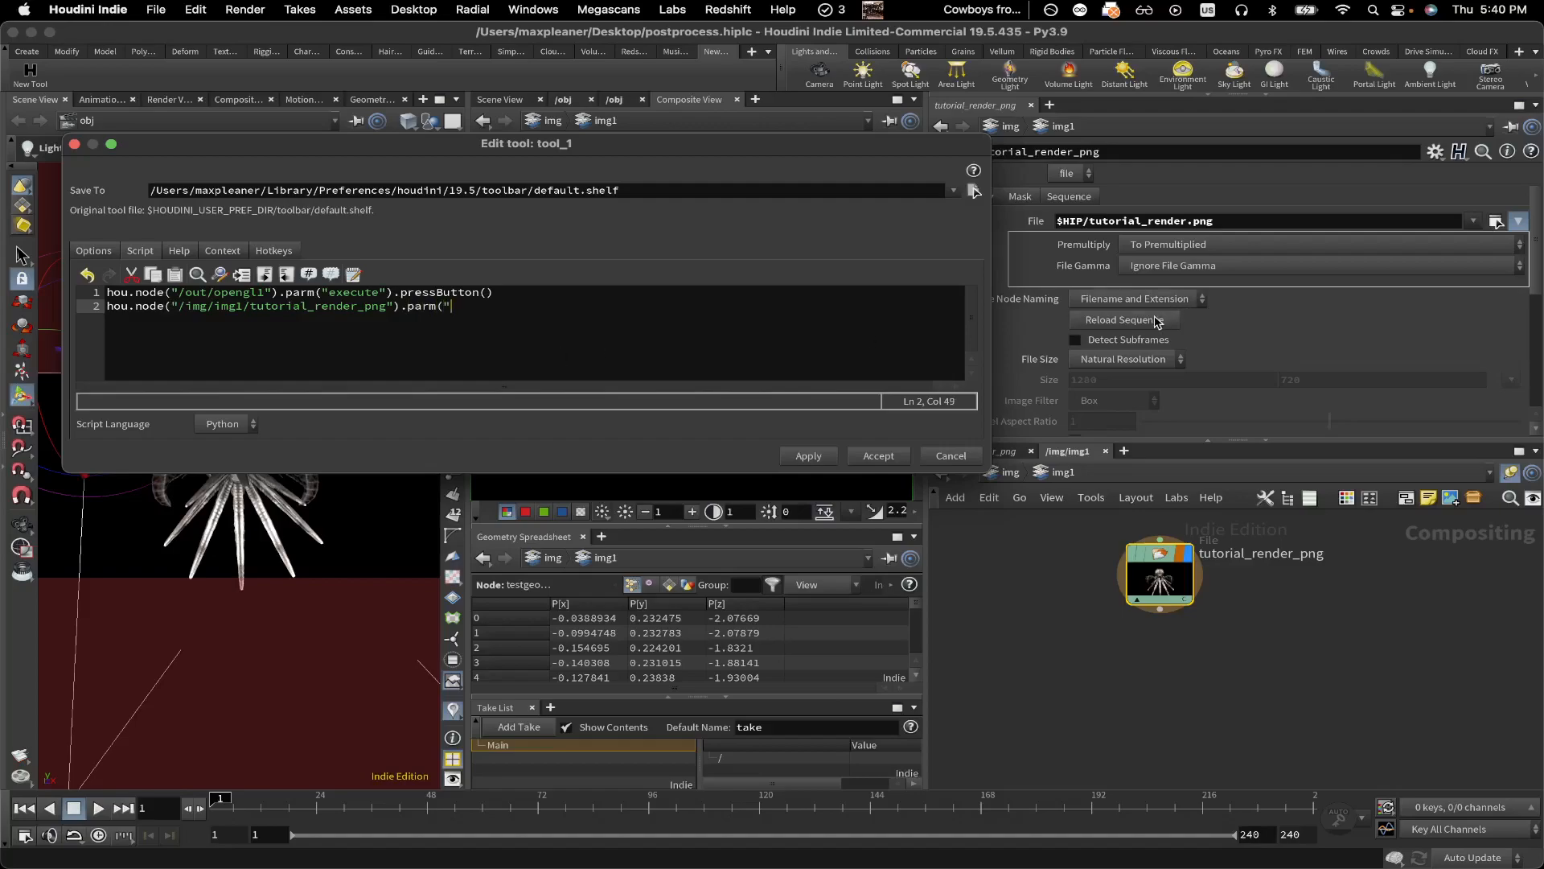
{"action": "type", "text": "reload"}
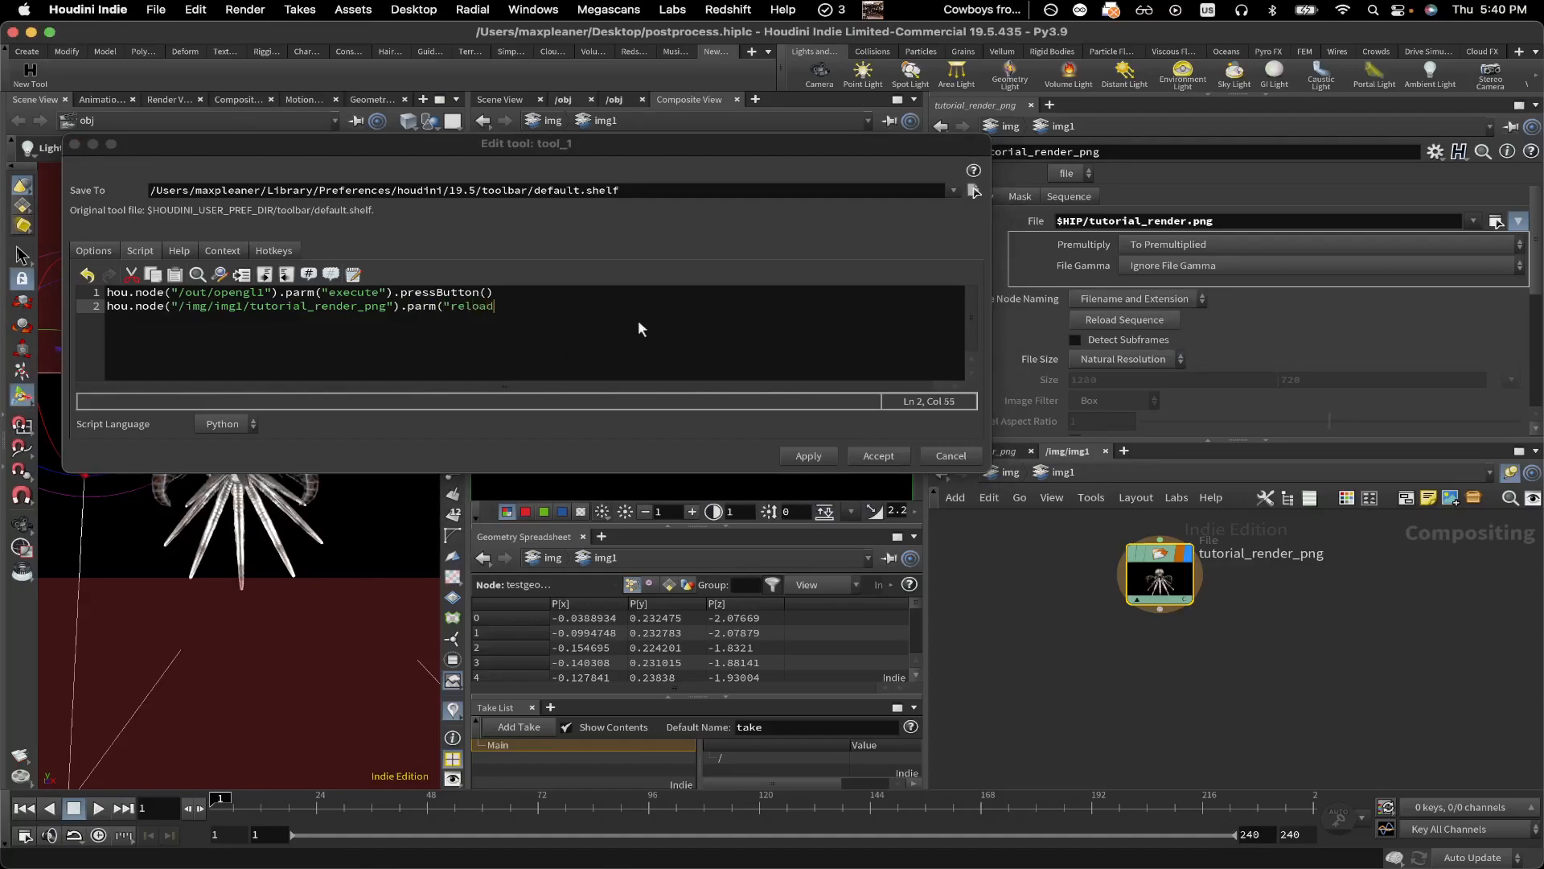
{"action": "type", "text": "\").pressButton()"}
Step: Move the tool editor out of the way, view the squab model from another angle, and run the shelf tool
{"action": "left_click_drag", "start_coordinate": [599, 147], "coordinate": [711, 758]}
{"action": "left_click_drag", "start_coordinate": [309, 432], "coordinate": [172, 465], "text": "alt"}
{"action": "key", "text": "f"}
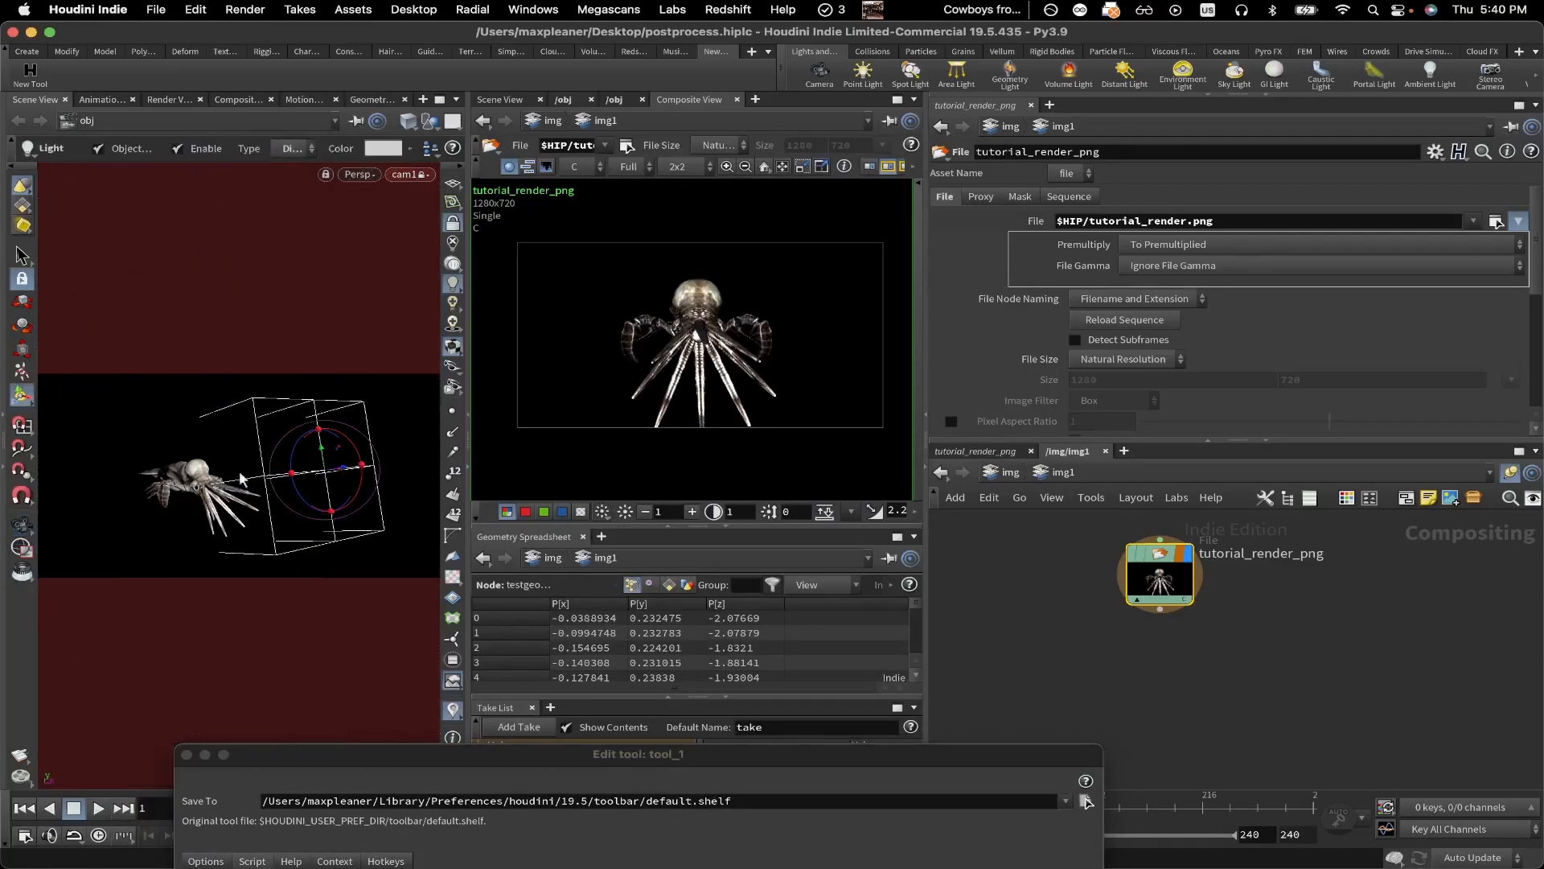
{"action": "right_click_drag", "start_coordinate": [148, 389], "coordinate": [107, 252], "text": "alt"}
{"action": "left_click", "coordinate": [30, 74]}
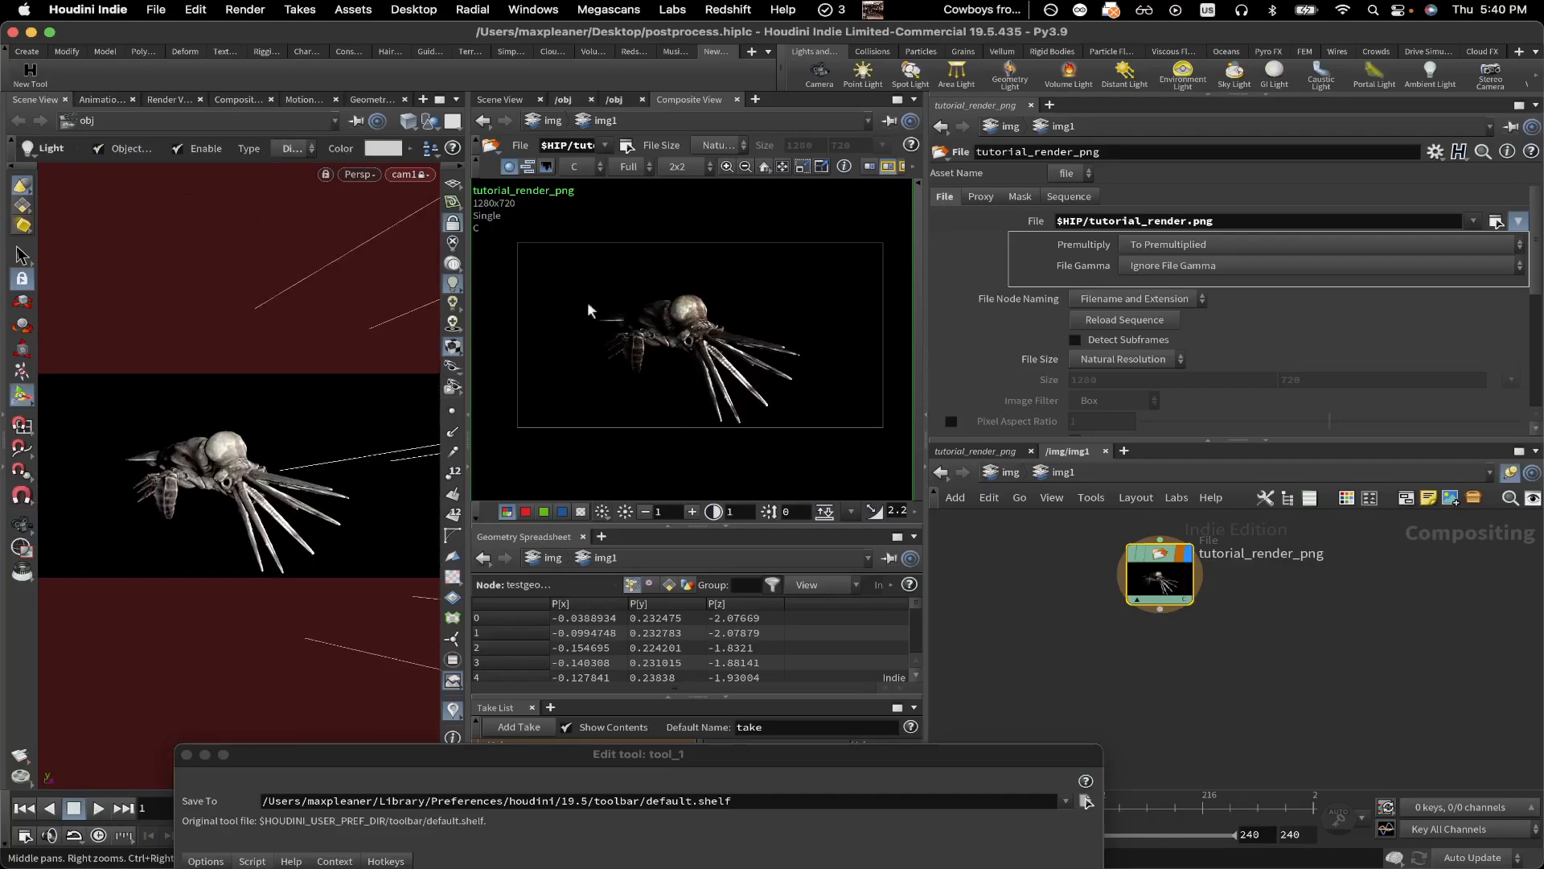
Step: Bring the tool editor back and assign Shift+Cmd+R as the tool's global hotkey
{"action": "left_click_drag", "start_coordinate": [792, 755], "coordinate": [717, 781]}
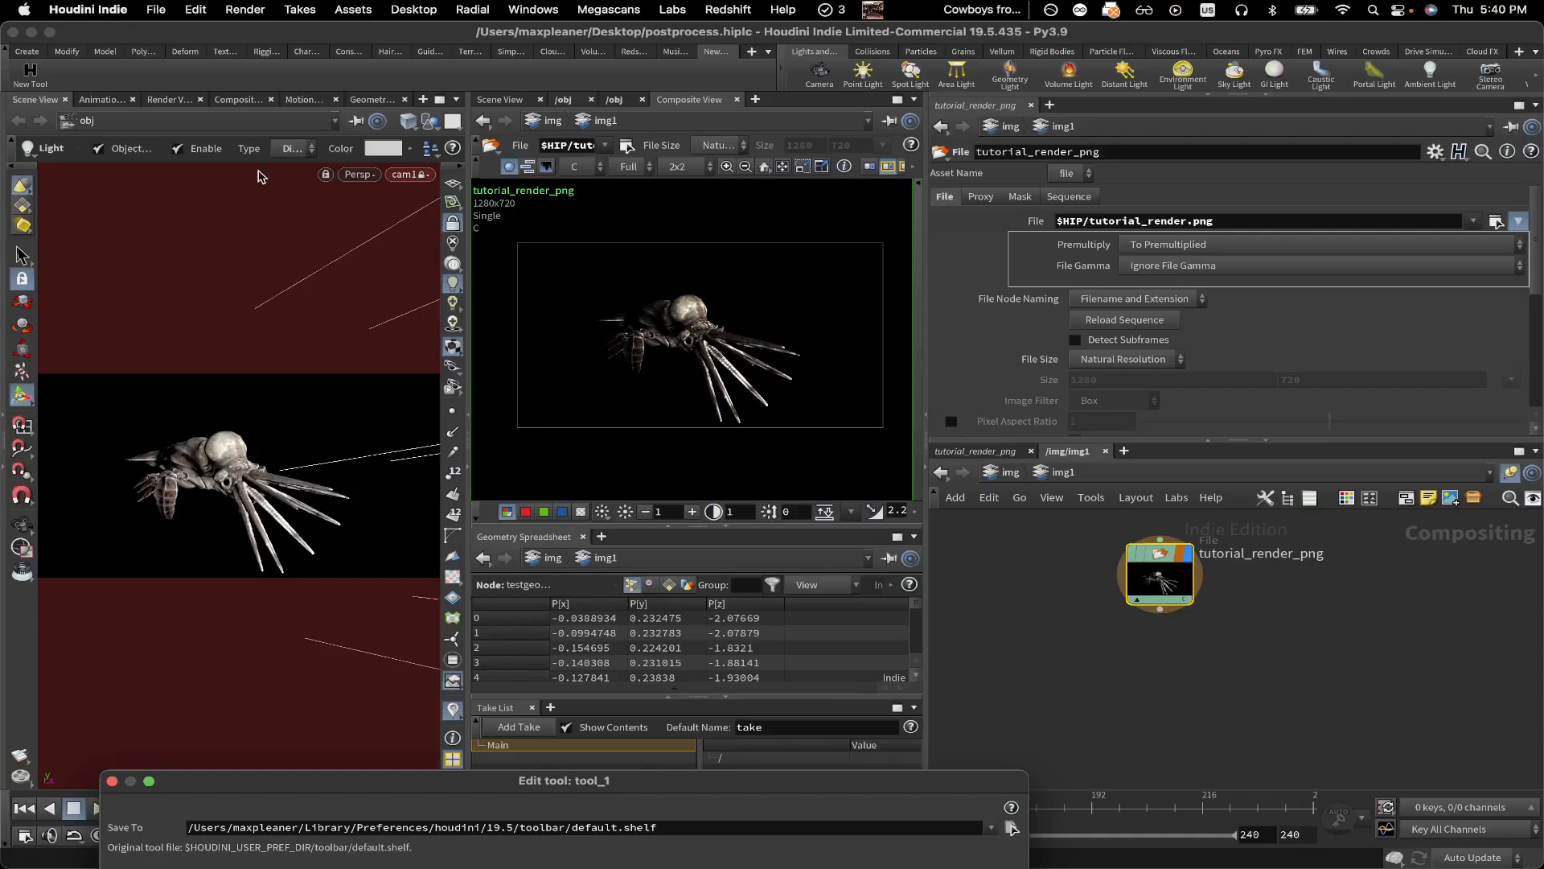
{"action": "left_click_drag", "start_coordinate": [437, 782], "coordinate": [478, 302]}
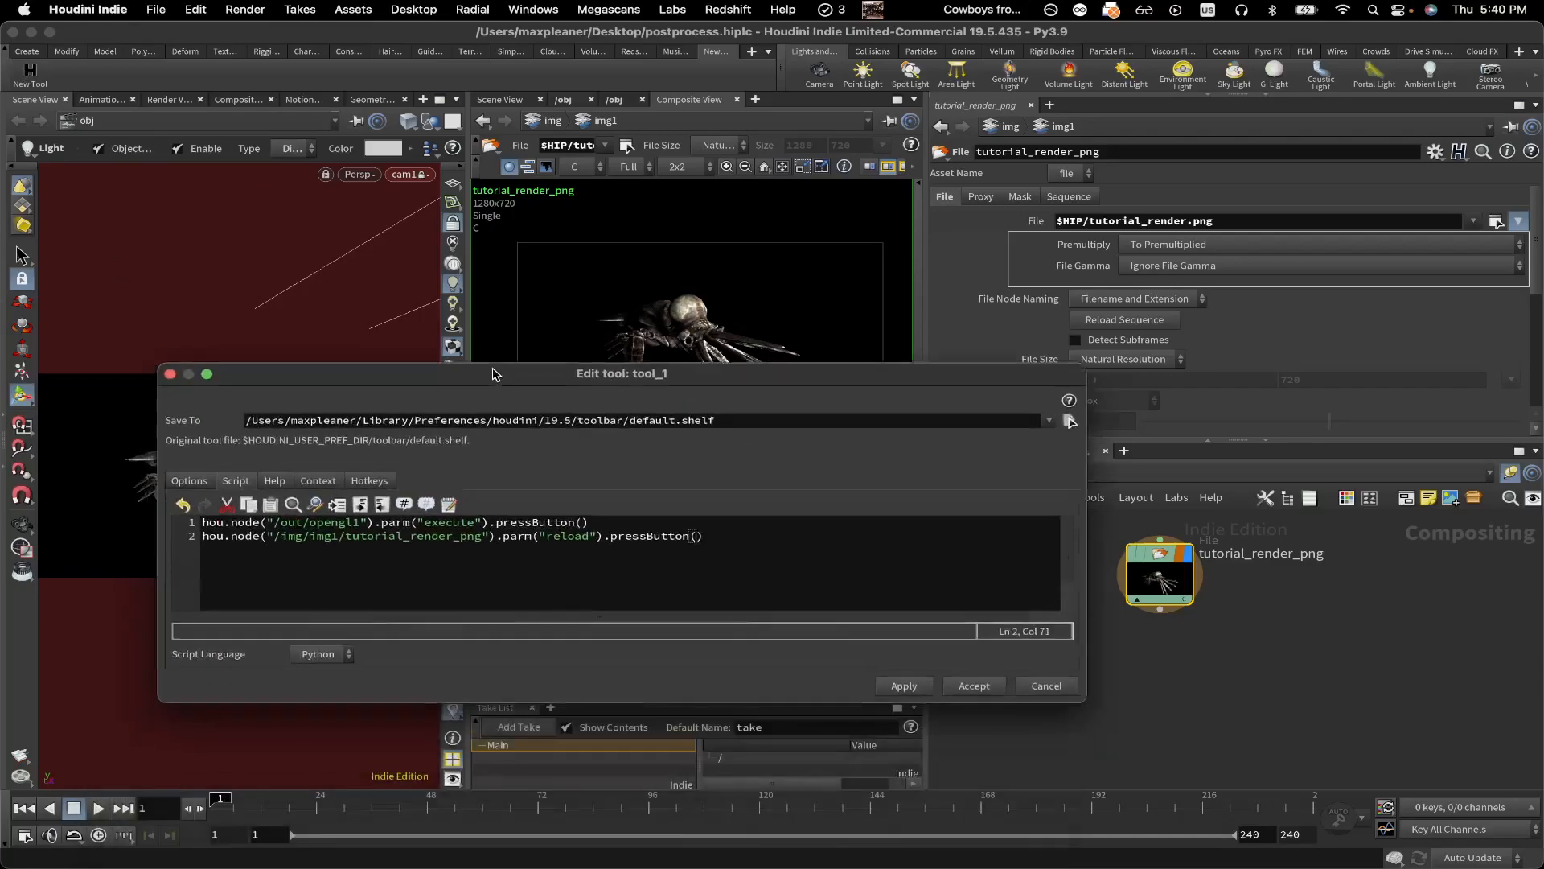
{"action": "left_click", "coordinate": [354, 407]}
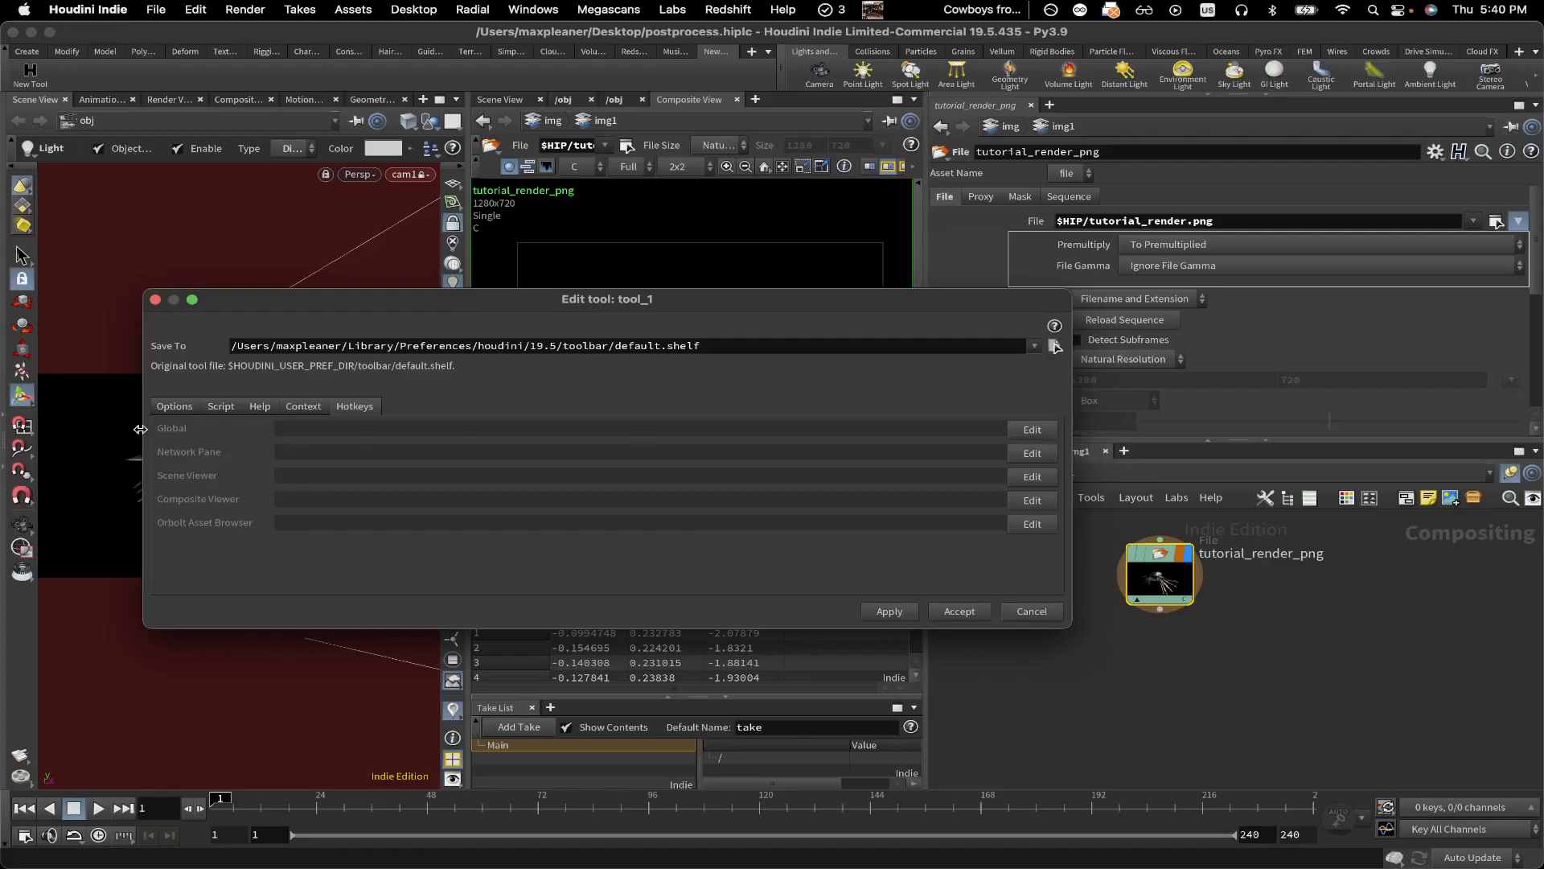
{"action": "left_click", "coordinate": [1017, 429]}
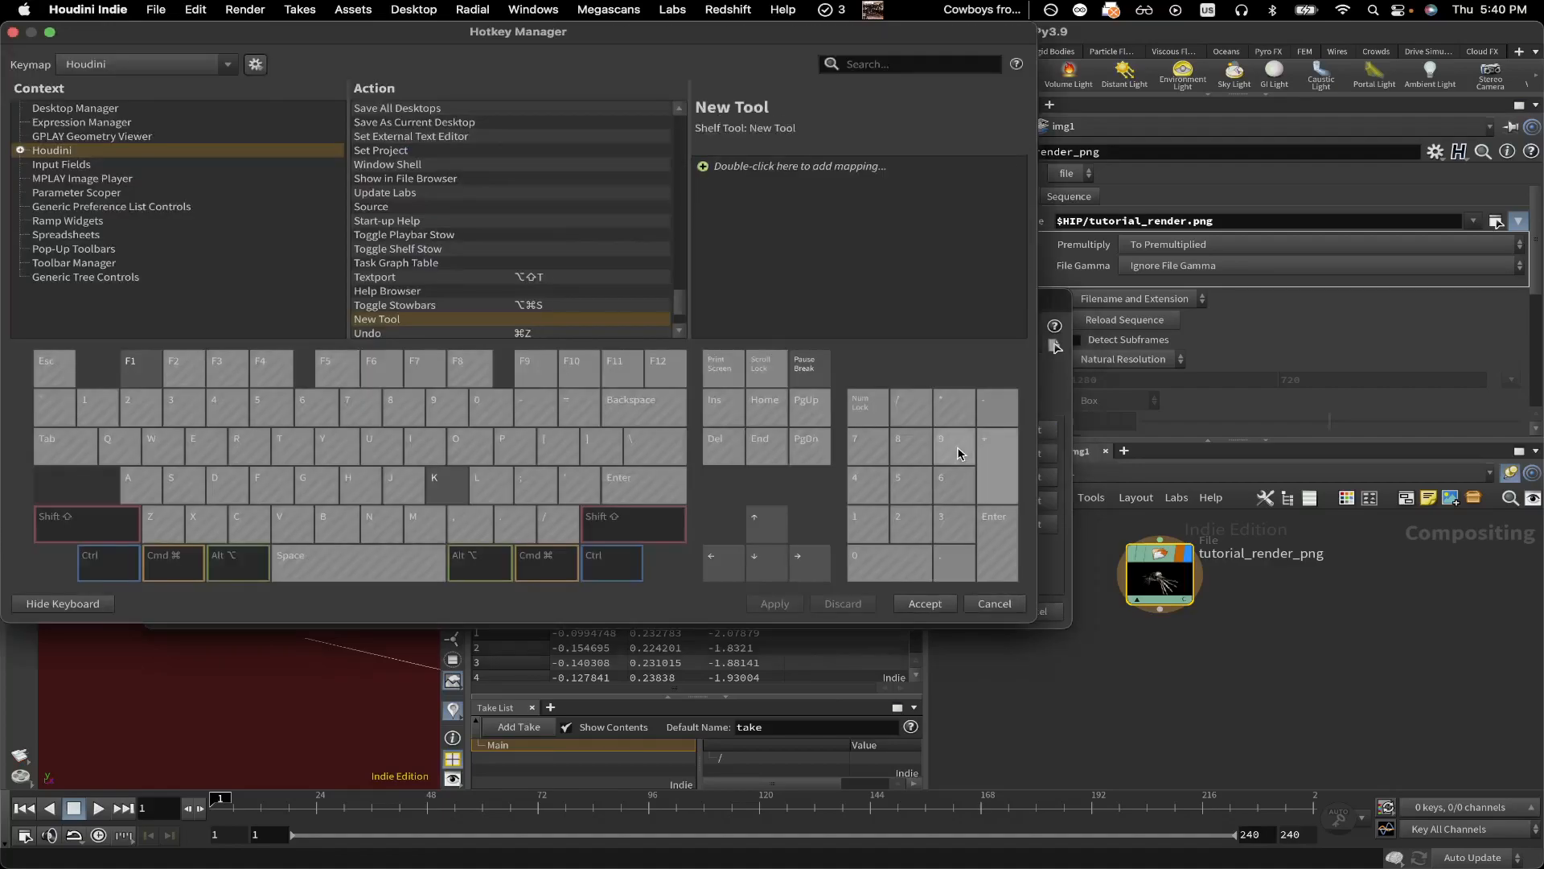
{"action": "double_click", "coordinate": [733, 169]}
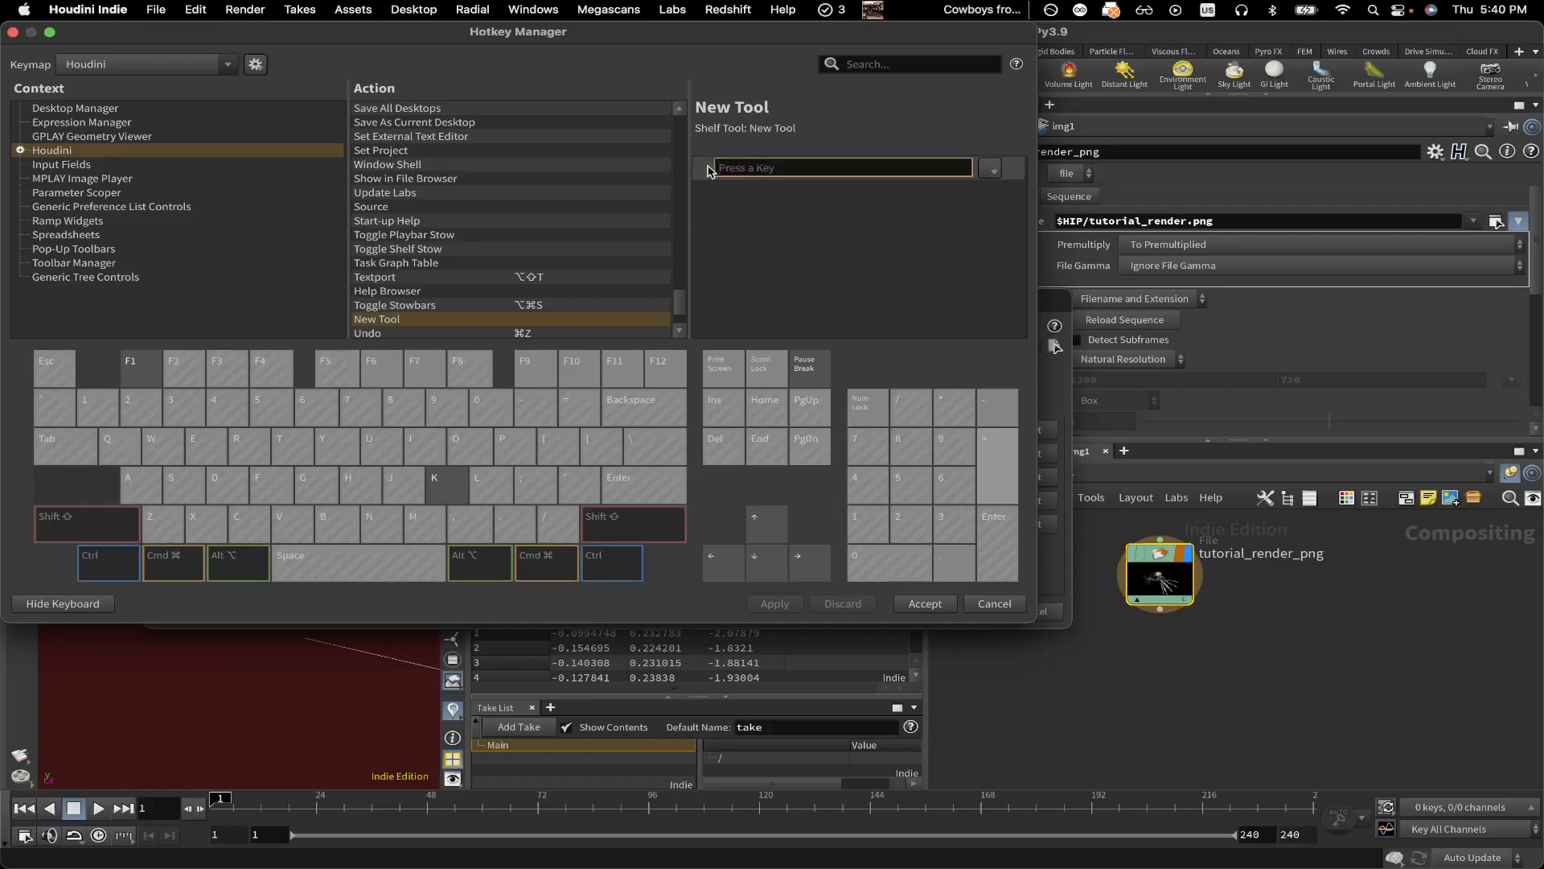
{"action": "key", "text": "shift+super+r"}
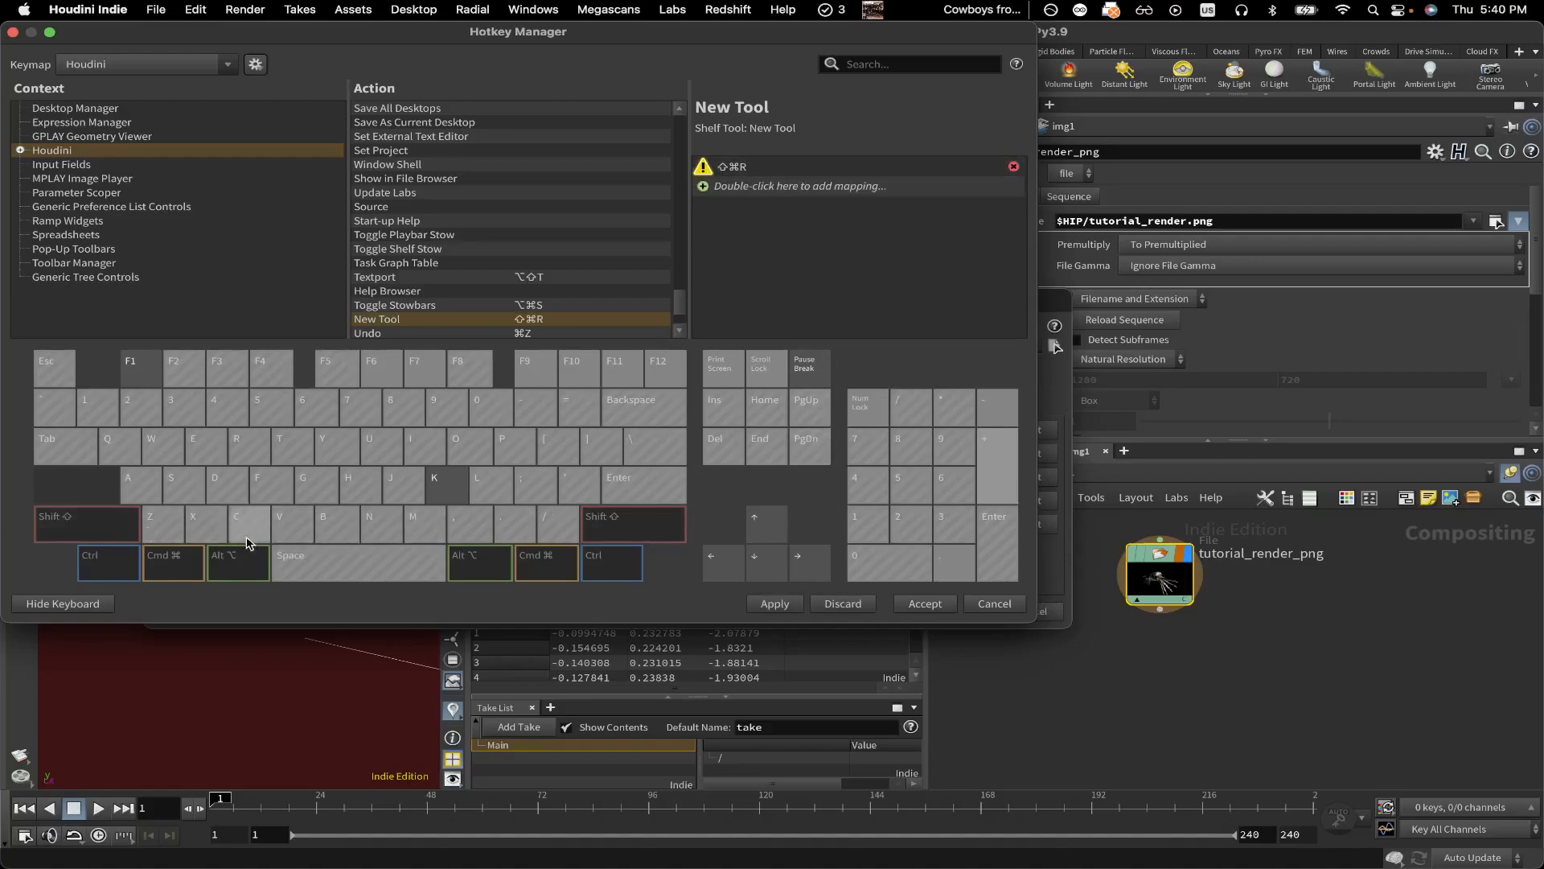
Step: Review the existing R key assignments with Shift and Cmd, and accept the hotkey and the tool edits
{"action": "left_click", "coordinate": [83, 537]}
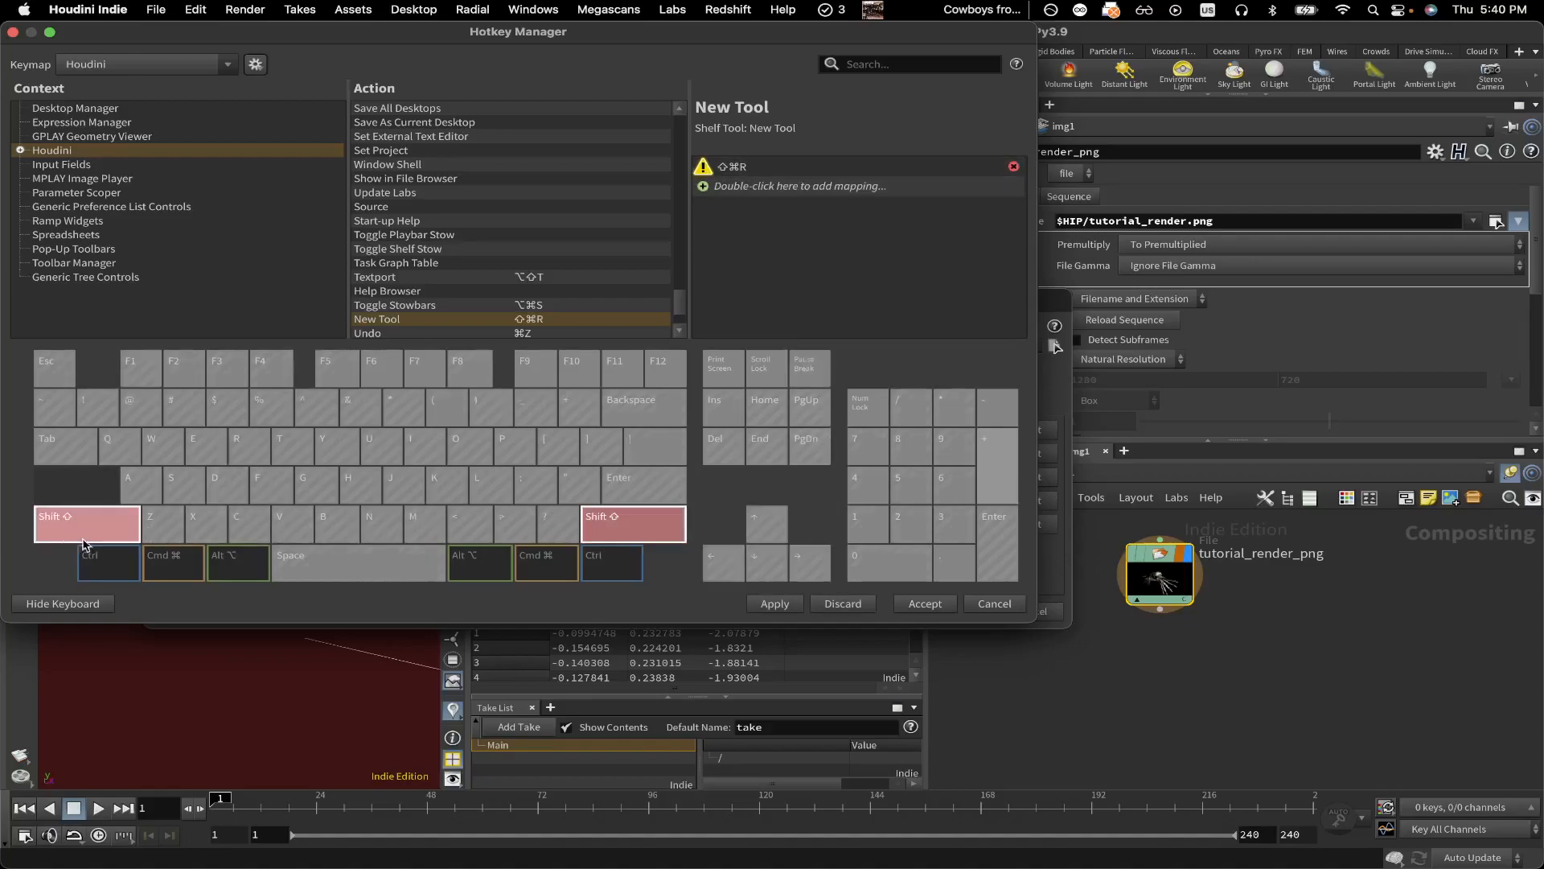
{"action": "left_click", "coordinate": [173, 563]}
{"action": "left_click", "coordinate": [249, 447]}
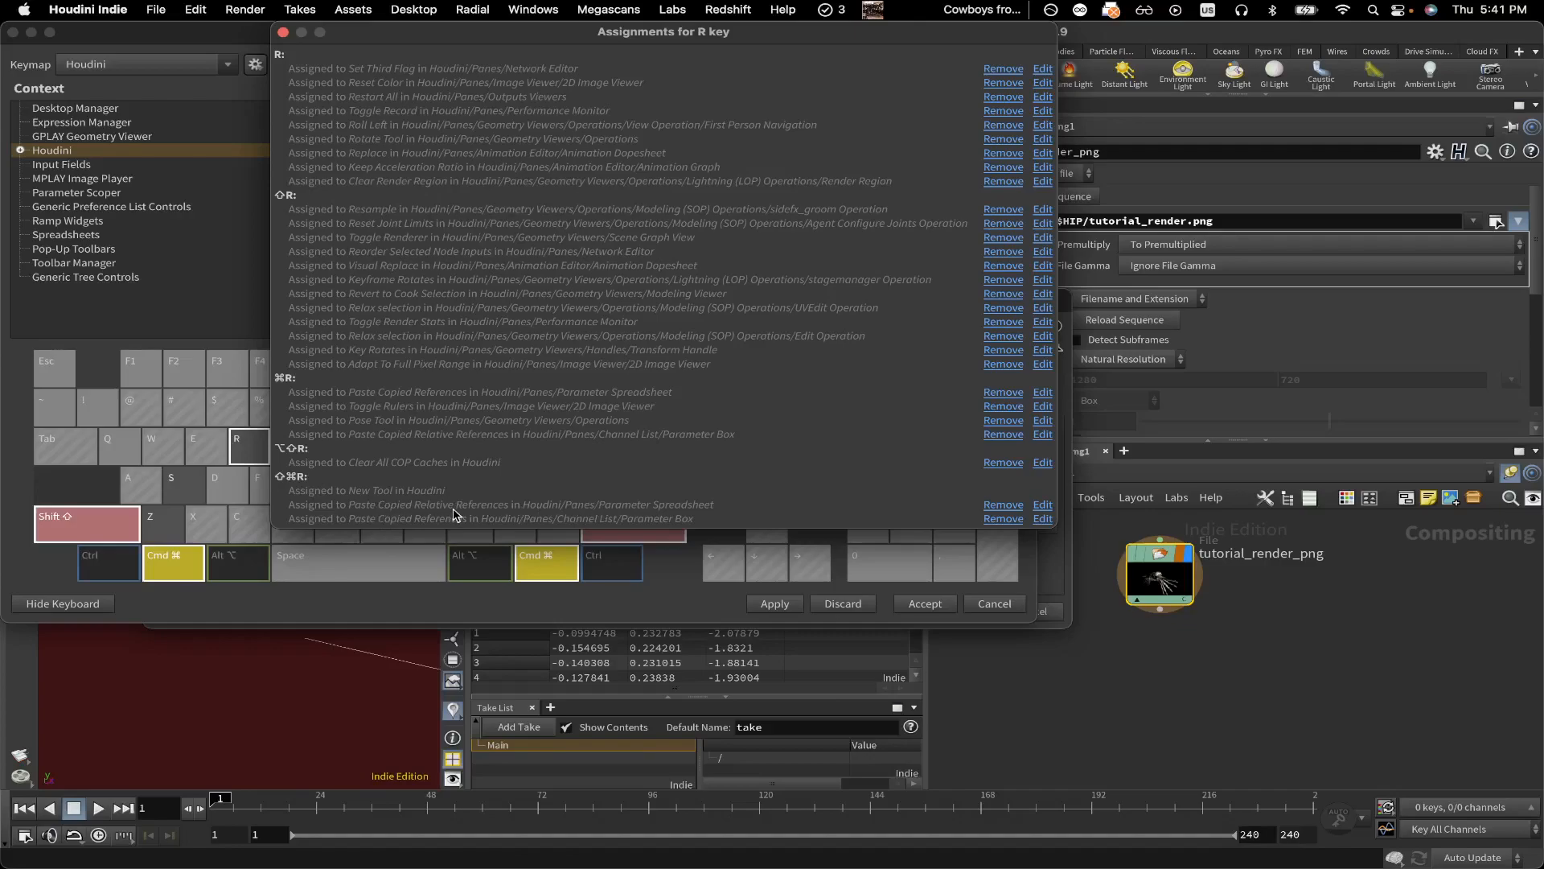
{"action": "left_click", "coordinate": [283, 32]}
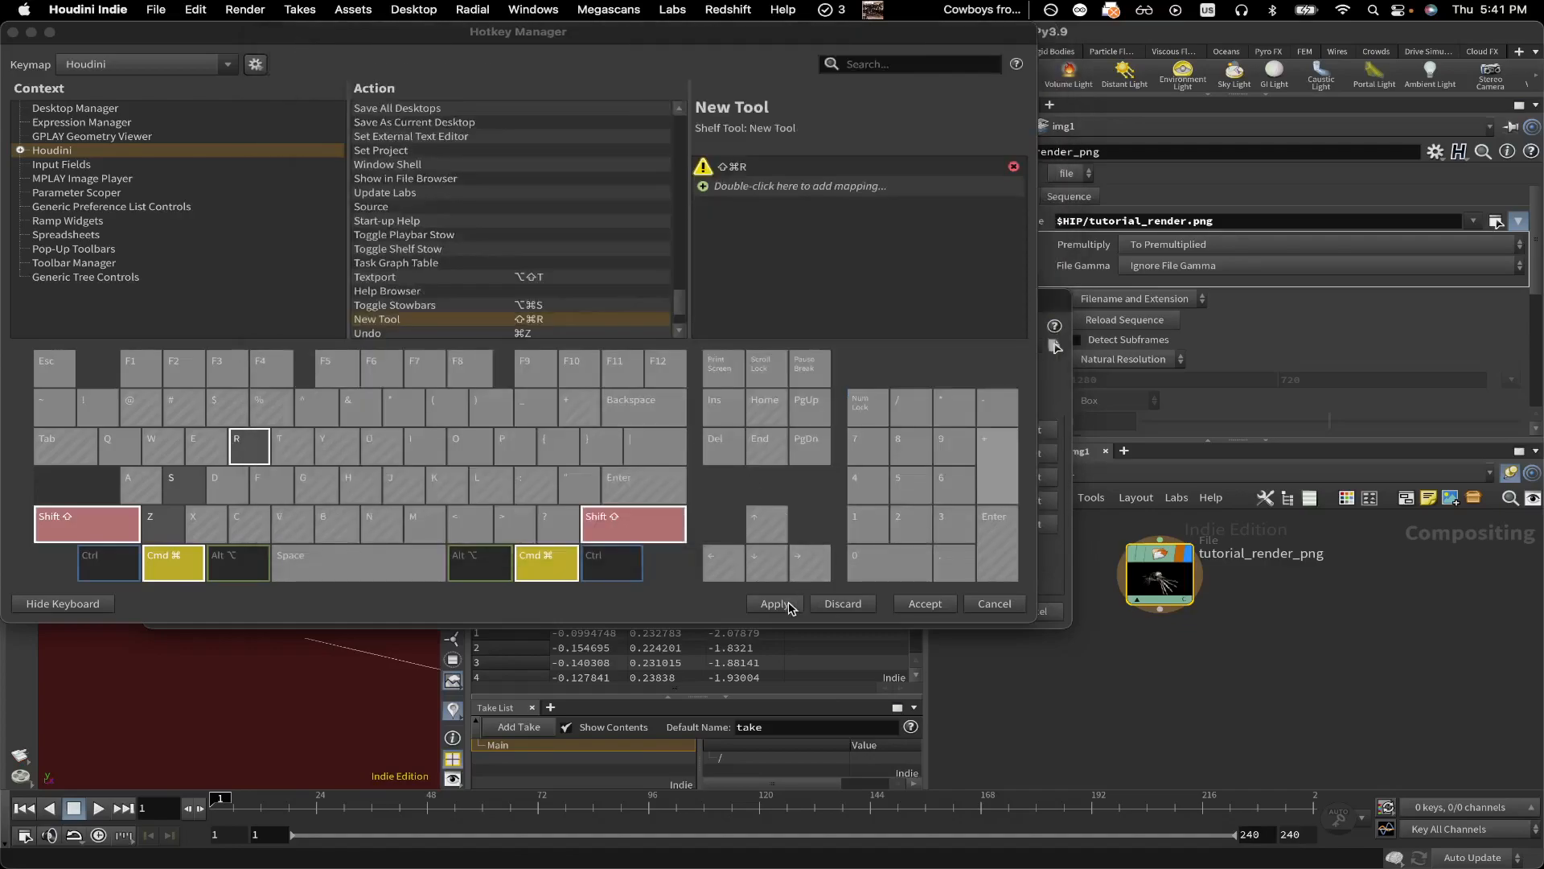
{"action": "left_click", "coordinate": [925, 604]}
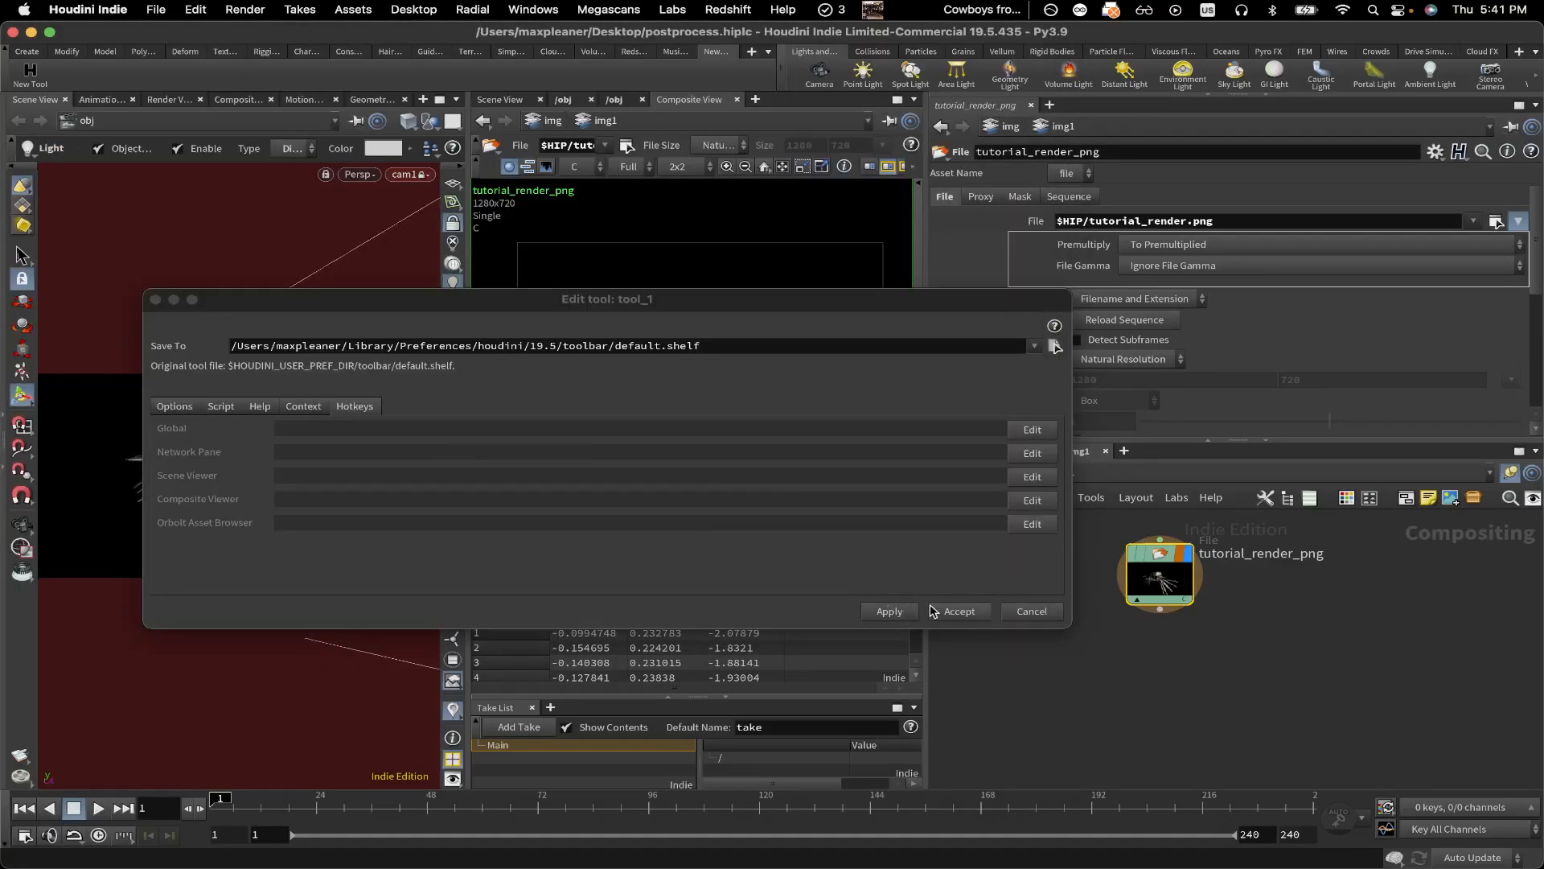
{"action": "left_click", "coordinate": [959, 611]}
Step: Select and frame the squab model from its other side, and render it with the new tool hotkey
{"action": "left_click_drag", "start_coordinate": [263, 456], "coordinate": [362, 534]}
{"action": "key", "text": "ctrl+f"}
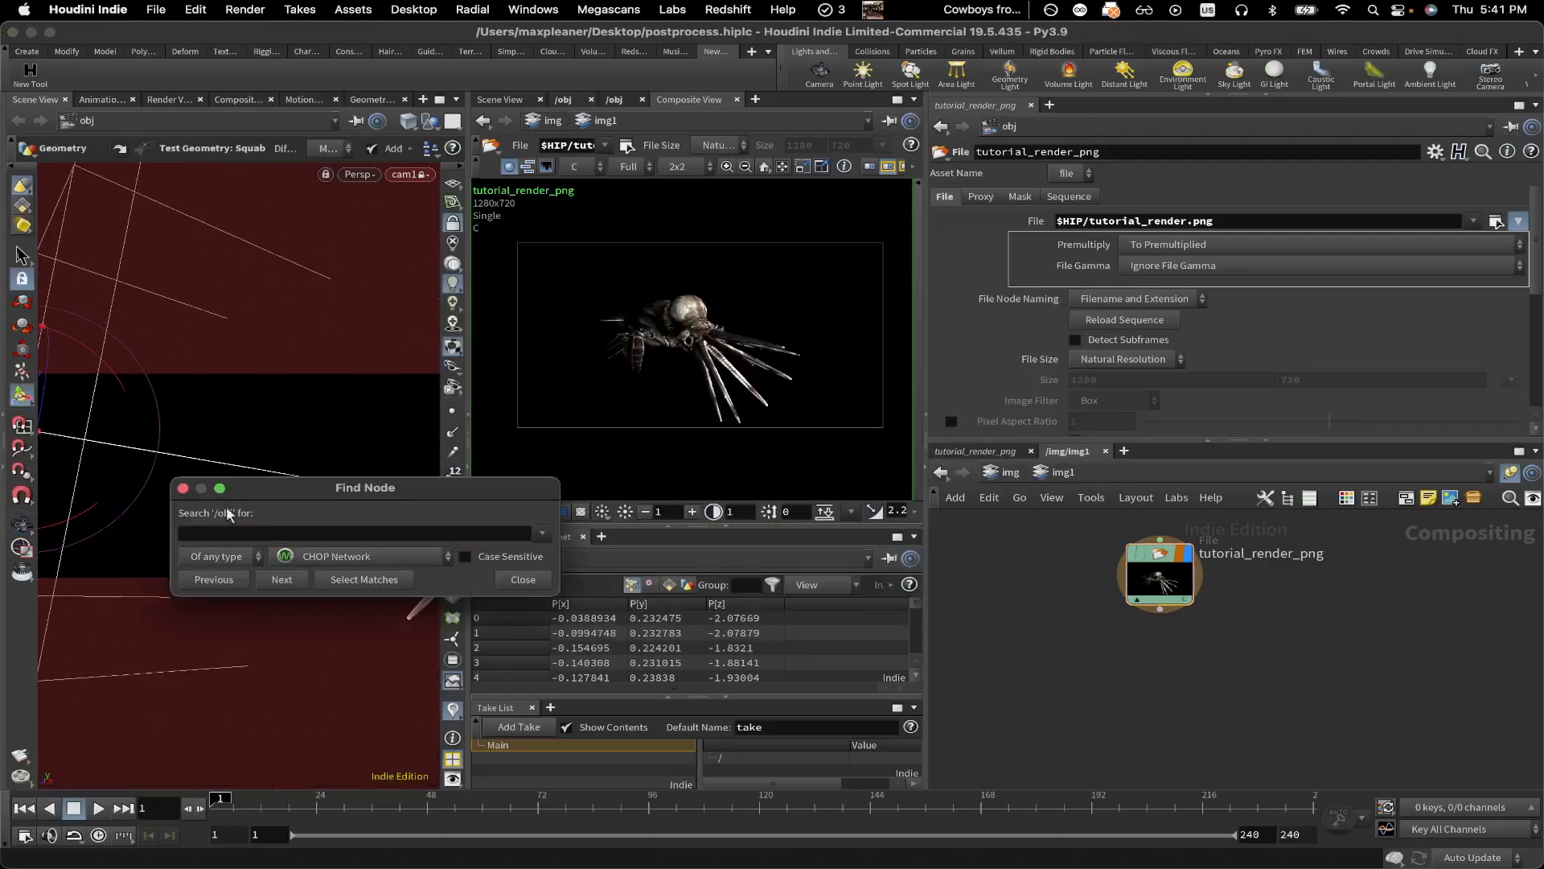
{"action": "left_click", "coordinate": [182, 488]}
{"action": "left_click_drag", "start_coordinate": [386, 460], "coordinate": [362, 485], "text": "alt"}
{"action": "key", "text": "f"}
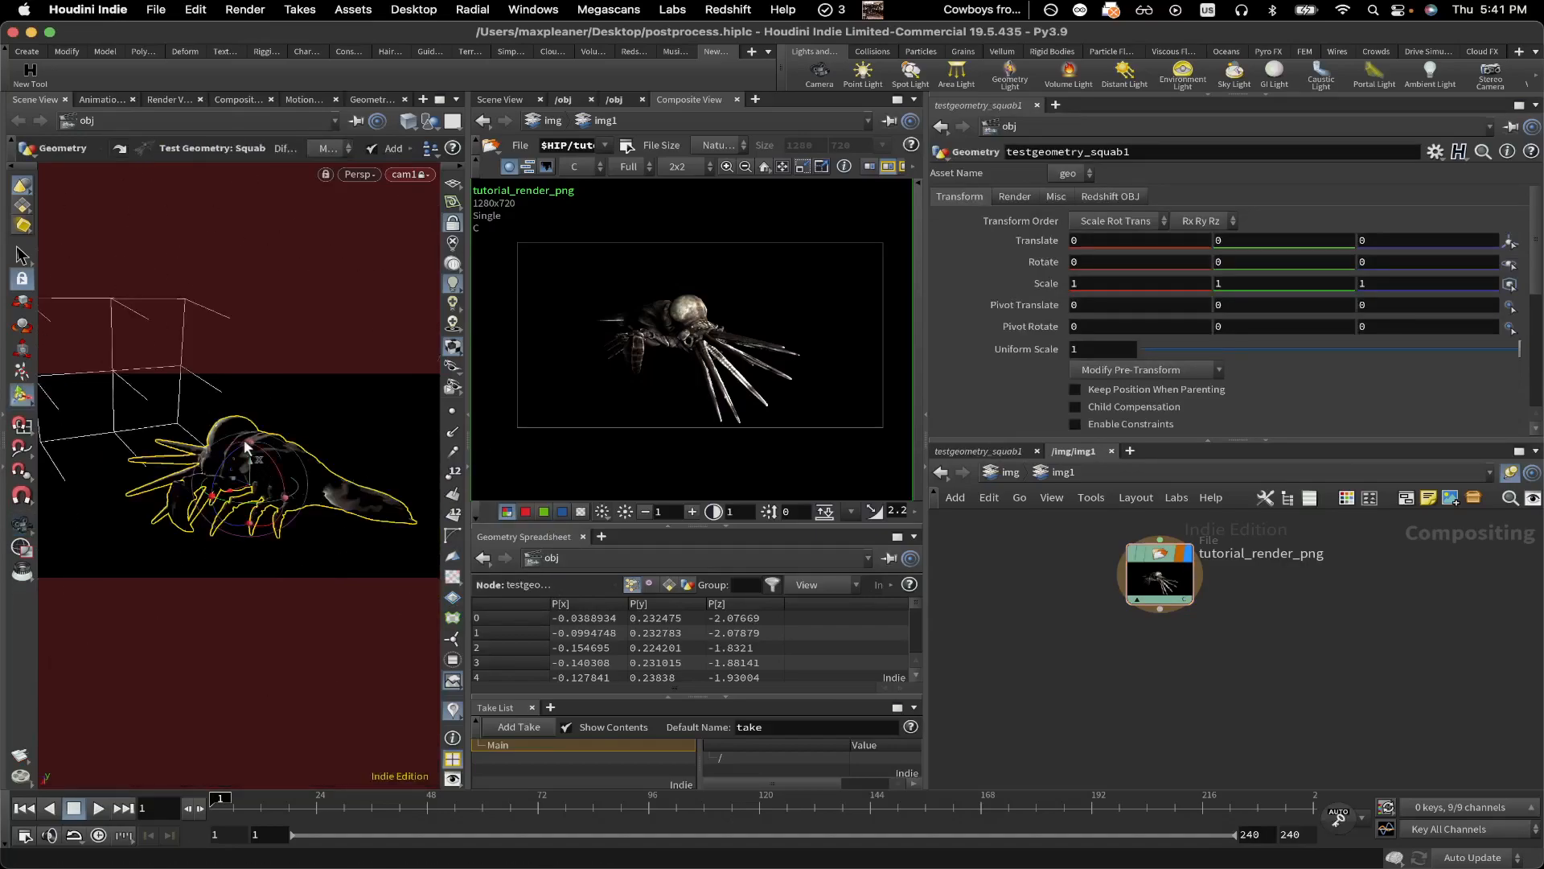
{"action": "key", "text": "Escape"}
{"action": "left_click_drag", "start_coordinate": [191, 500], "coordinate": [259, 349]}
Step: Look through distantlight1, re-aim the light at the squab model's side, and render the relit view
{"action": "left_click", "coordinate": [406, 174]}
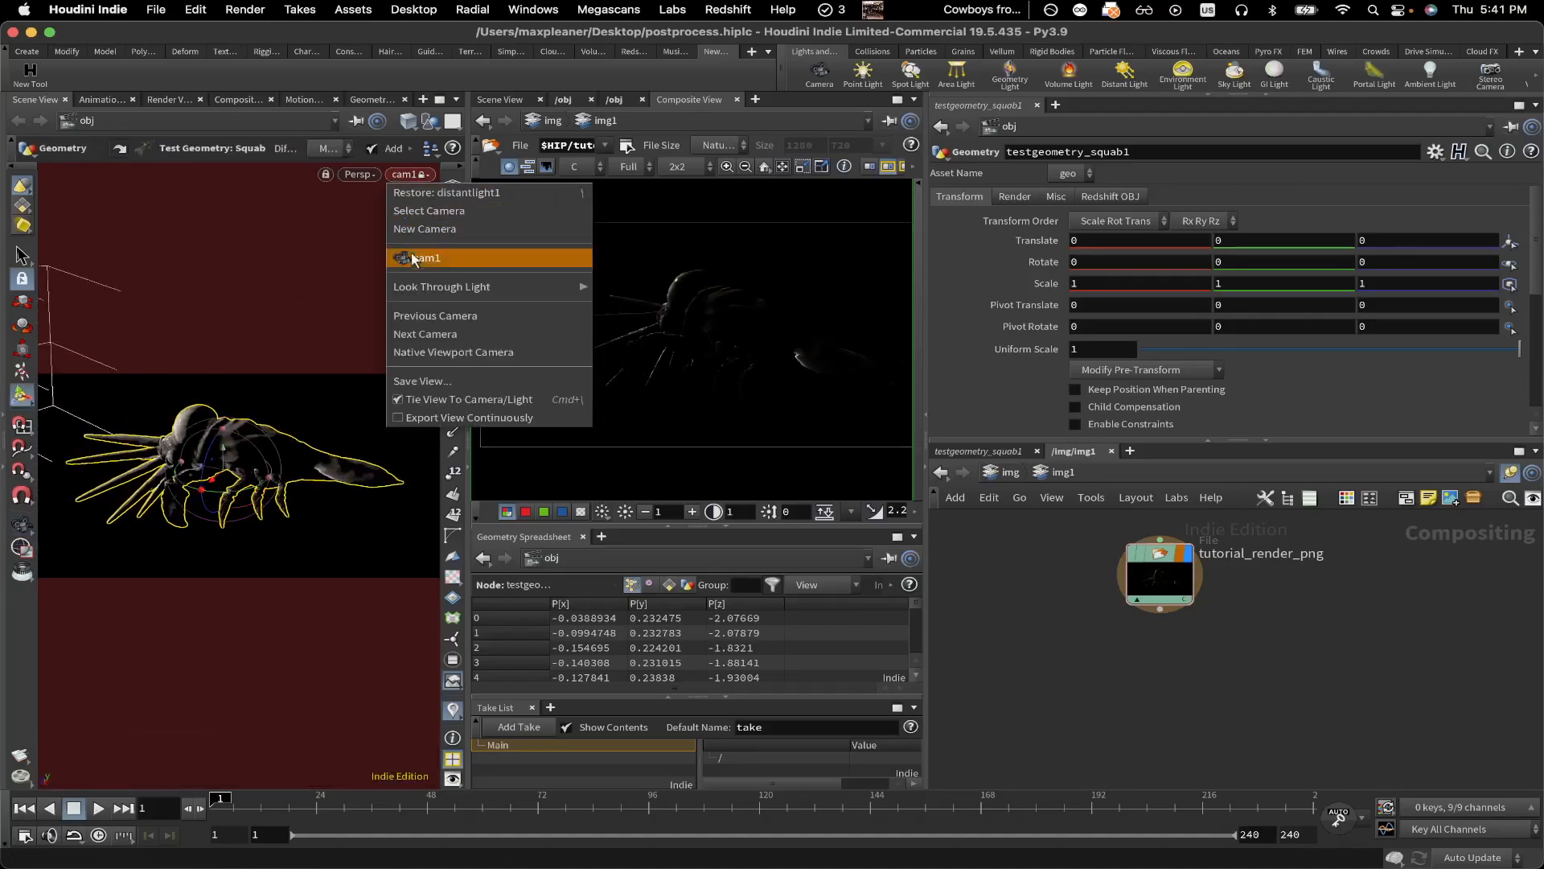
{"action": "mouse_move", "coordinate": [499, 287]}
{"action": "left_click", "coordinate": [651, 307]}
{"action": "left_click_drag", "start_coordinate": [332, 415], "coordinate": [312, 471]}
{"action": "key", "text": "Escape"}
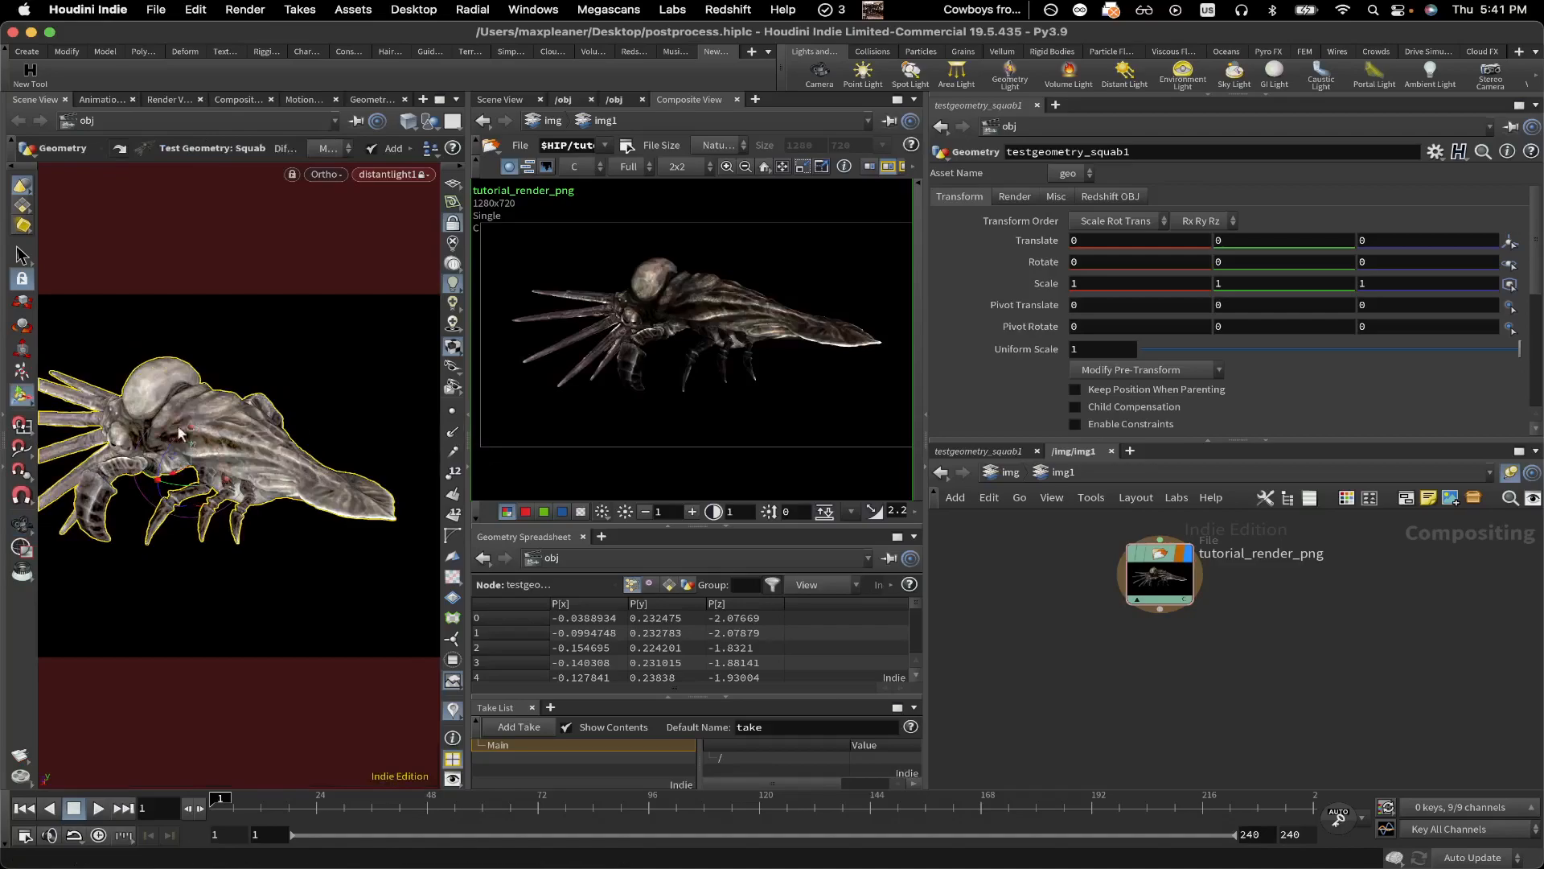
{"action": "key", "text": "Escape"}
{"action": "left_click_drag", "start_coordinate": [198, 472], "coordinate": [197, 466]}
{"action": "right_click_drag", "start_coordinate": [197, 466], "coordinate": [219, 490]}
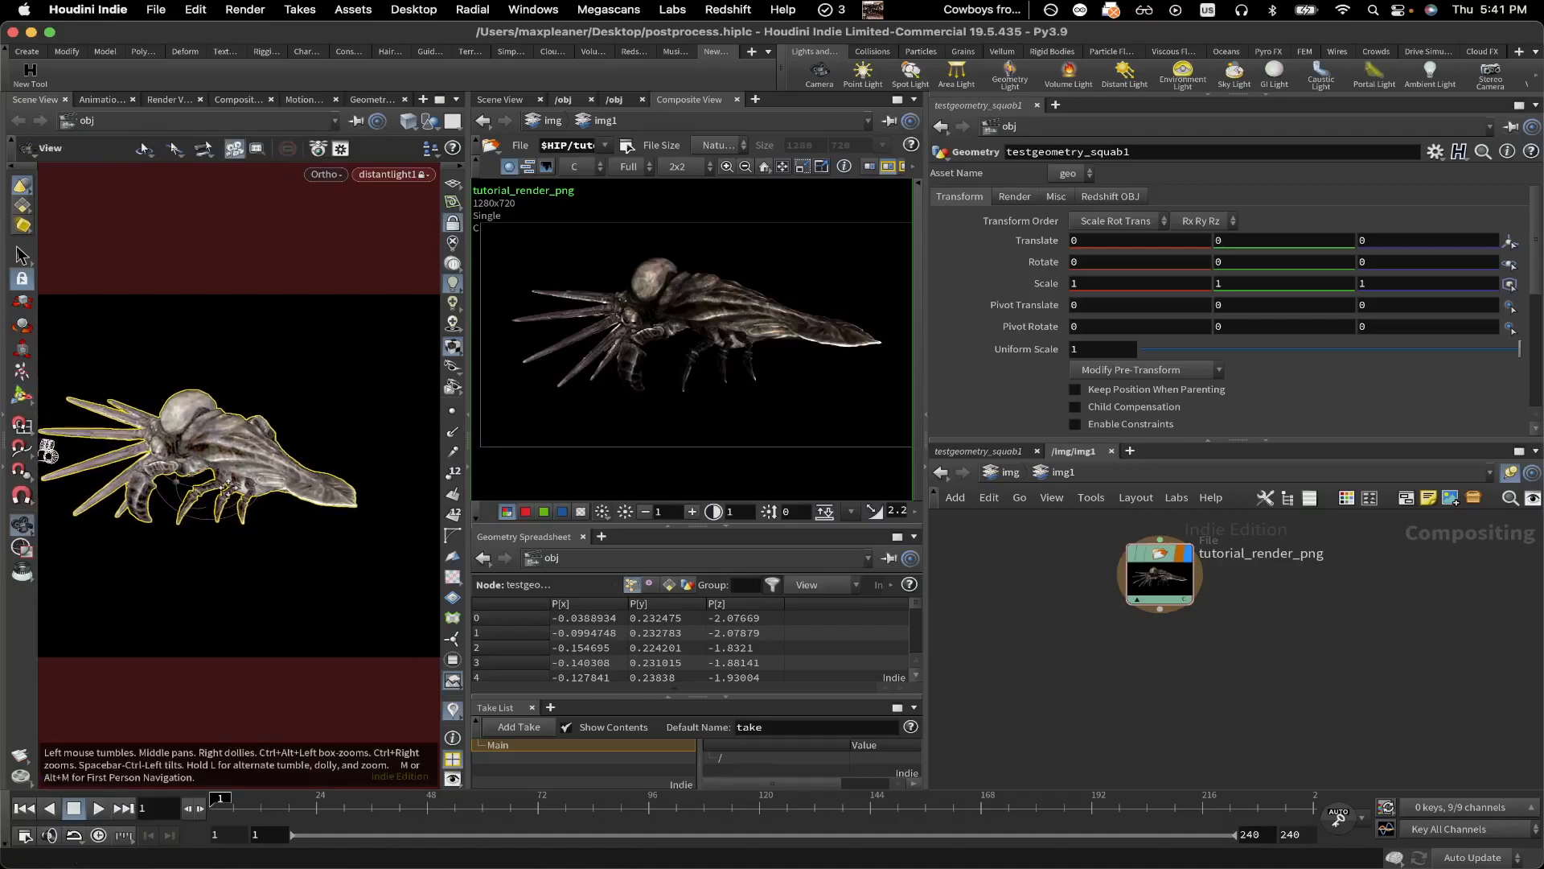
{"action": "middle_click_drag", "start_coordinate": [219, 489], "coordinate": [275, 495]}
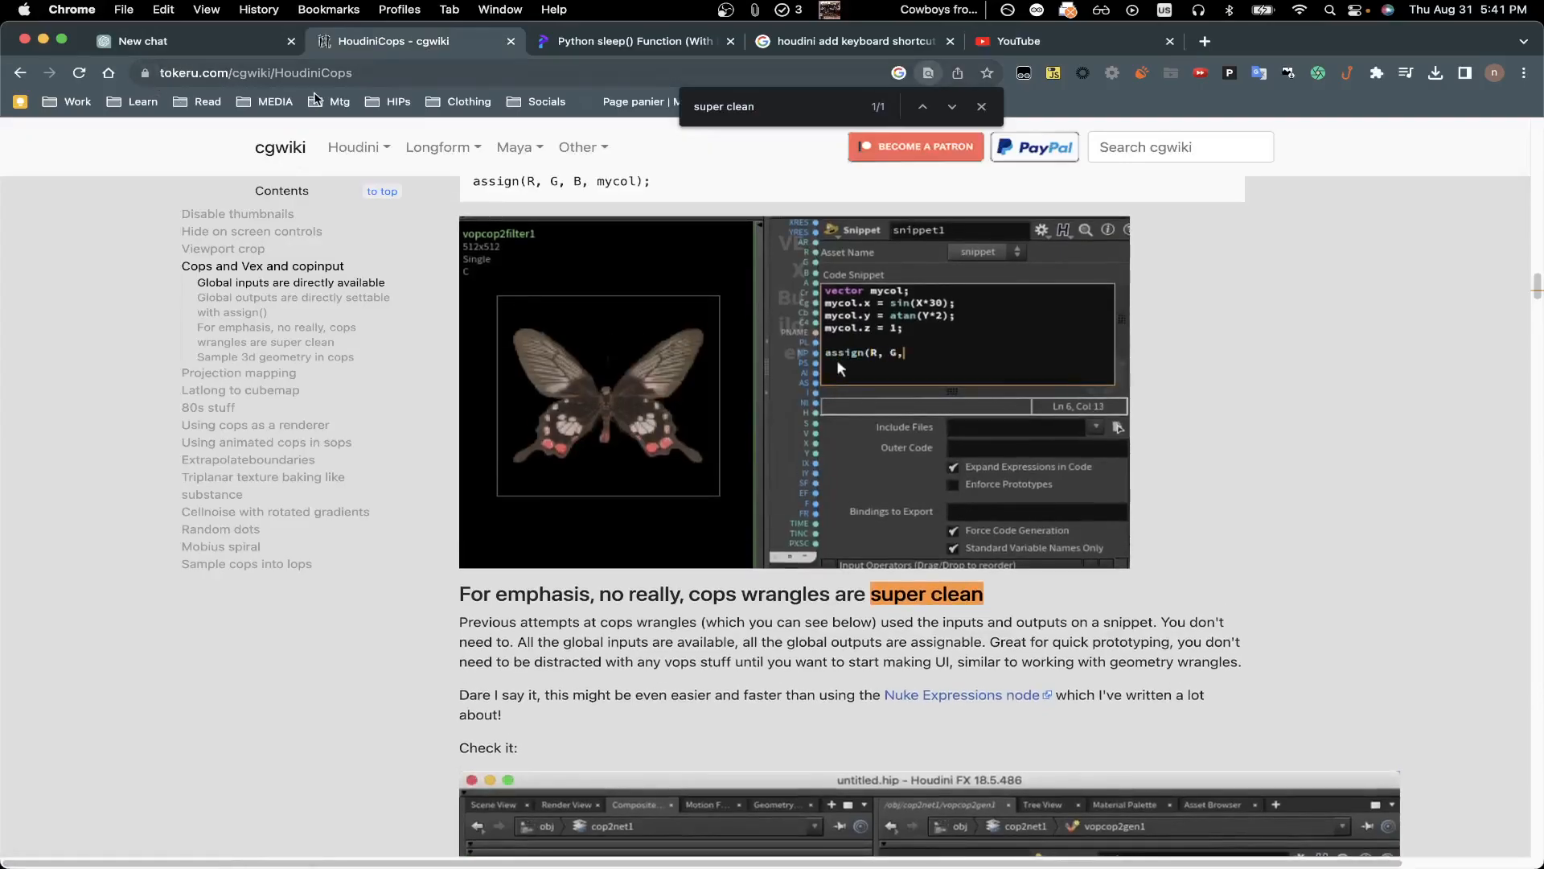
Step: Read the cgwiki HoudiniCops section on cops wrangles being super clean, and switch back to Houdini
{"action": "scroll", "coordinate": [627, 572], "scroll_direction": "up", "scroll_amount": 1}
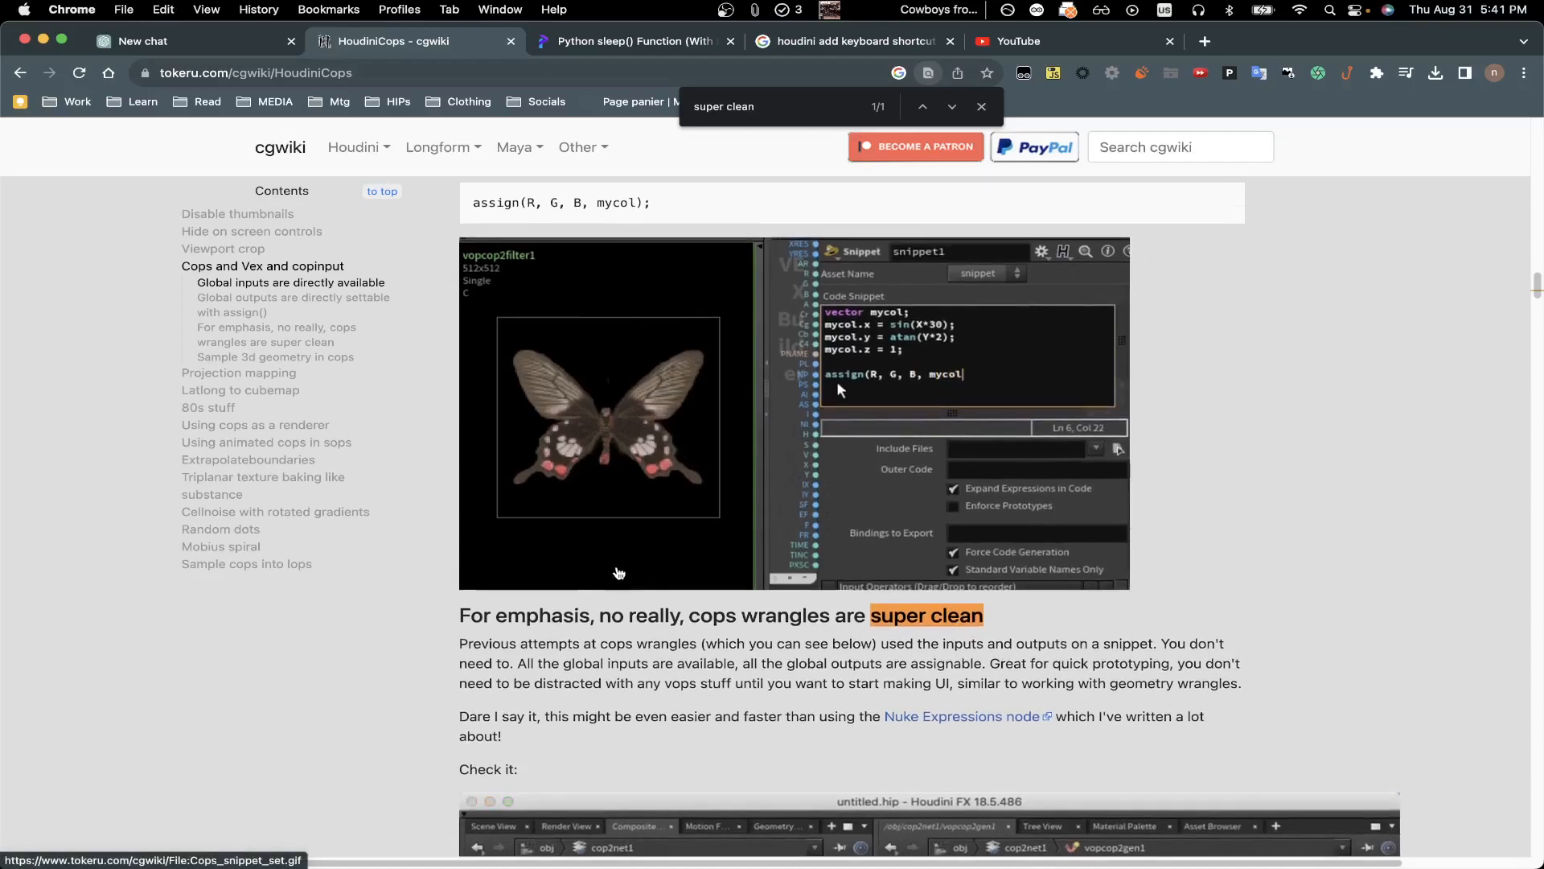
{"action": "left_click_drag", "start_coordinate": [685, 616], "coordinate": [1012, 620]}
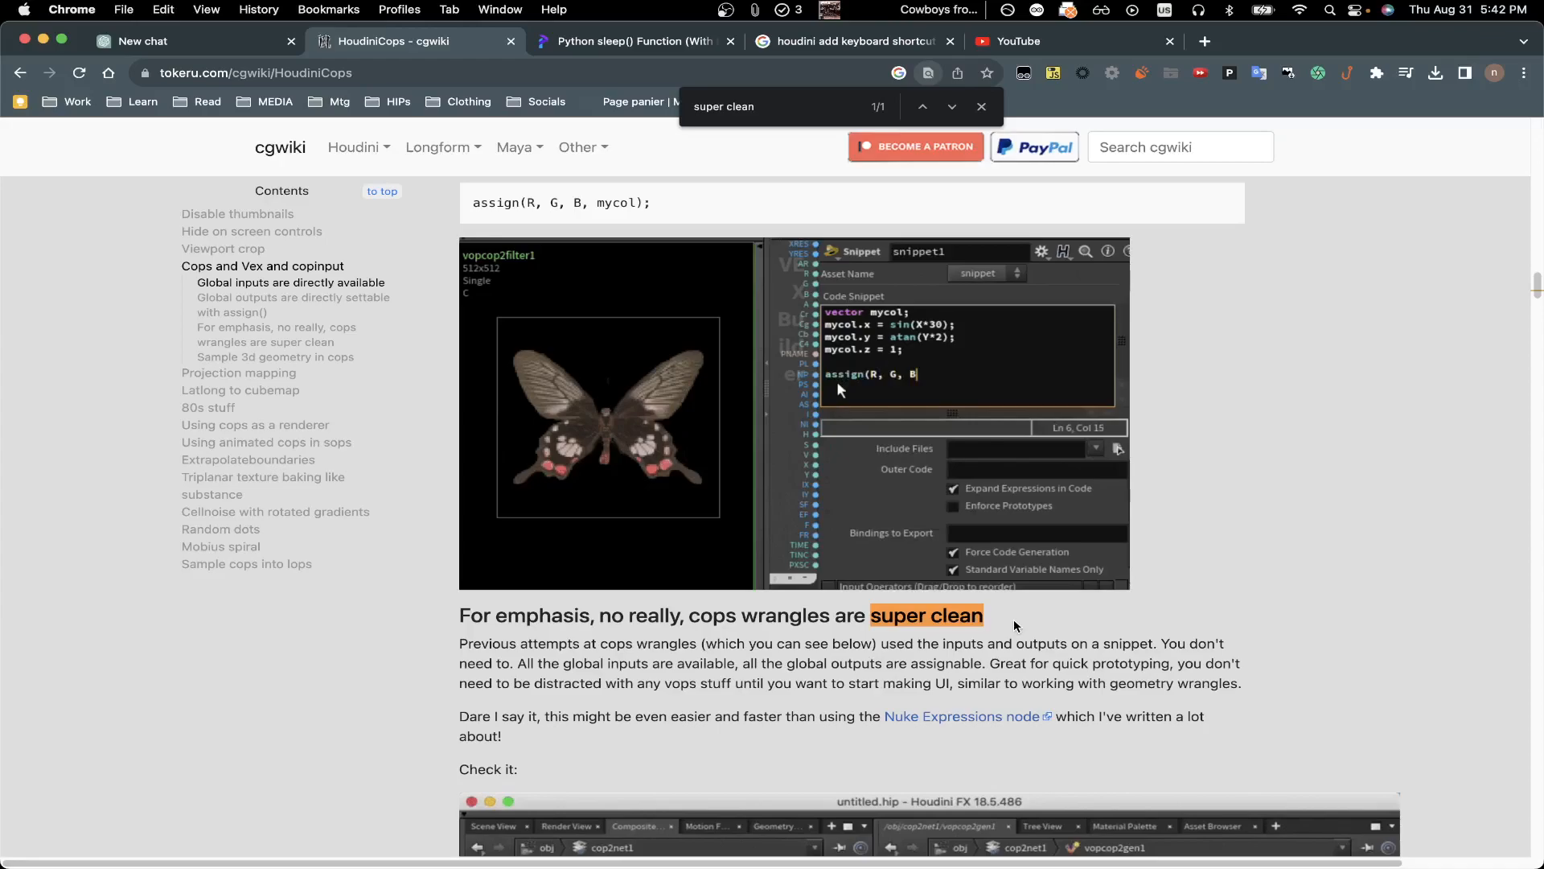
{"action": "key", "text": "super+Tab"}
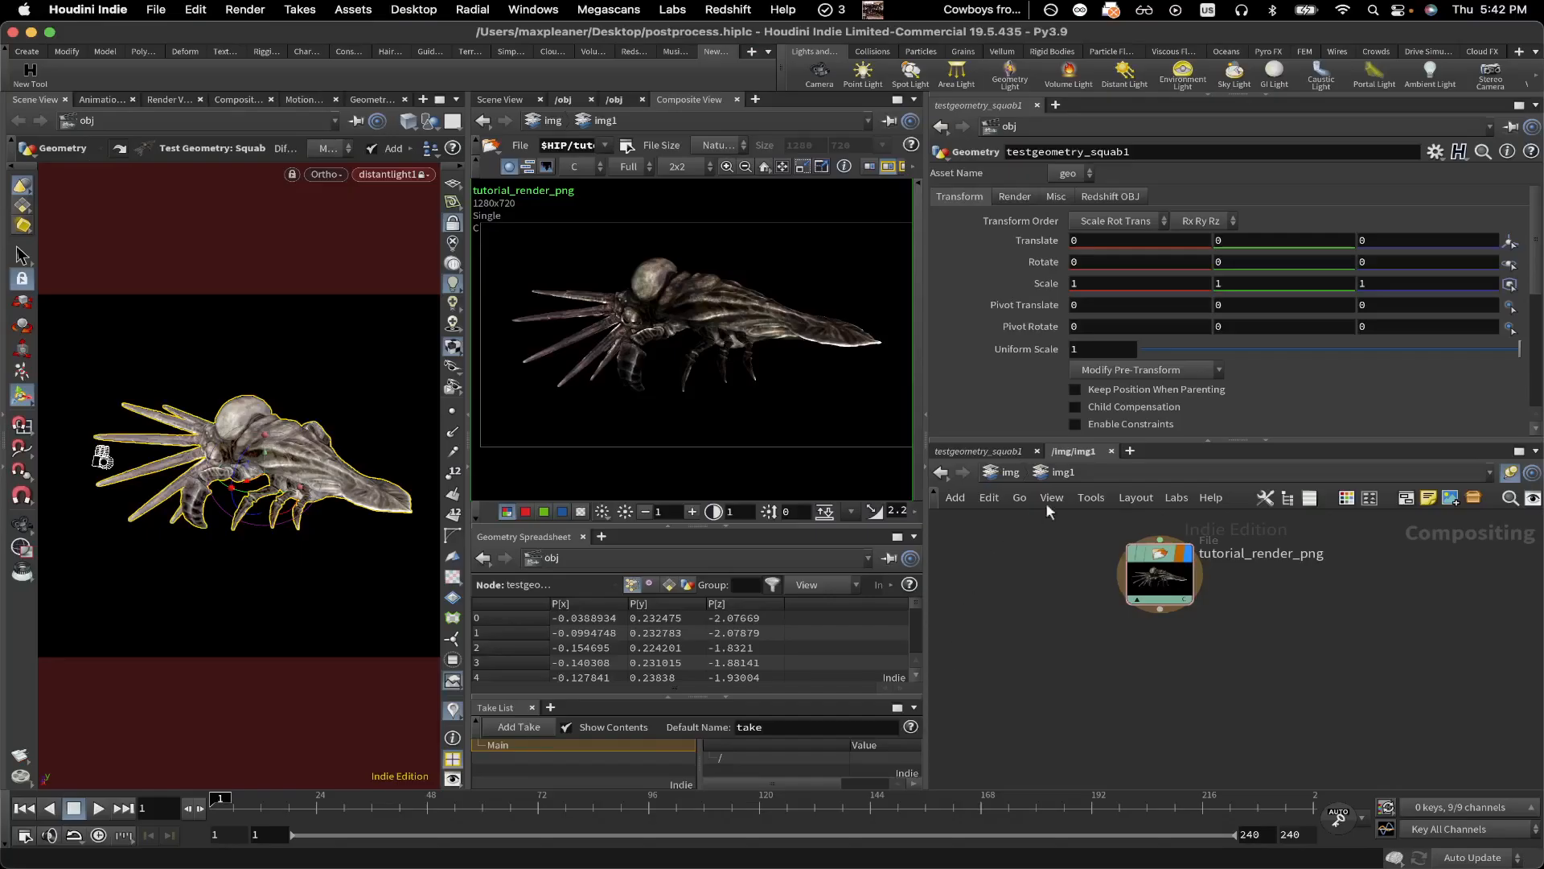
Step: Add a VOP COP2 Filter node below the tutorial_render_png file node, wired to its output and displayed
{"action": "left_click", "coordinate": [1150, 563]}
{"action": "left_click_drag", "start_coordinate": [1150, 561], "coordinate": [1145, 565]}
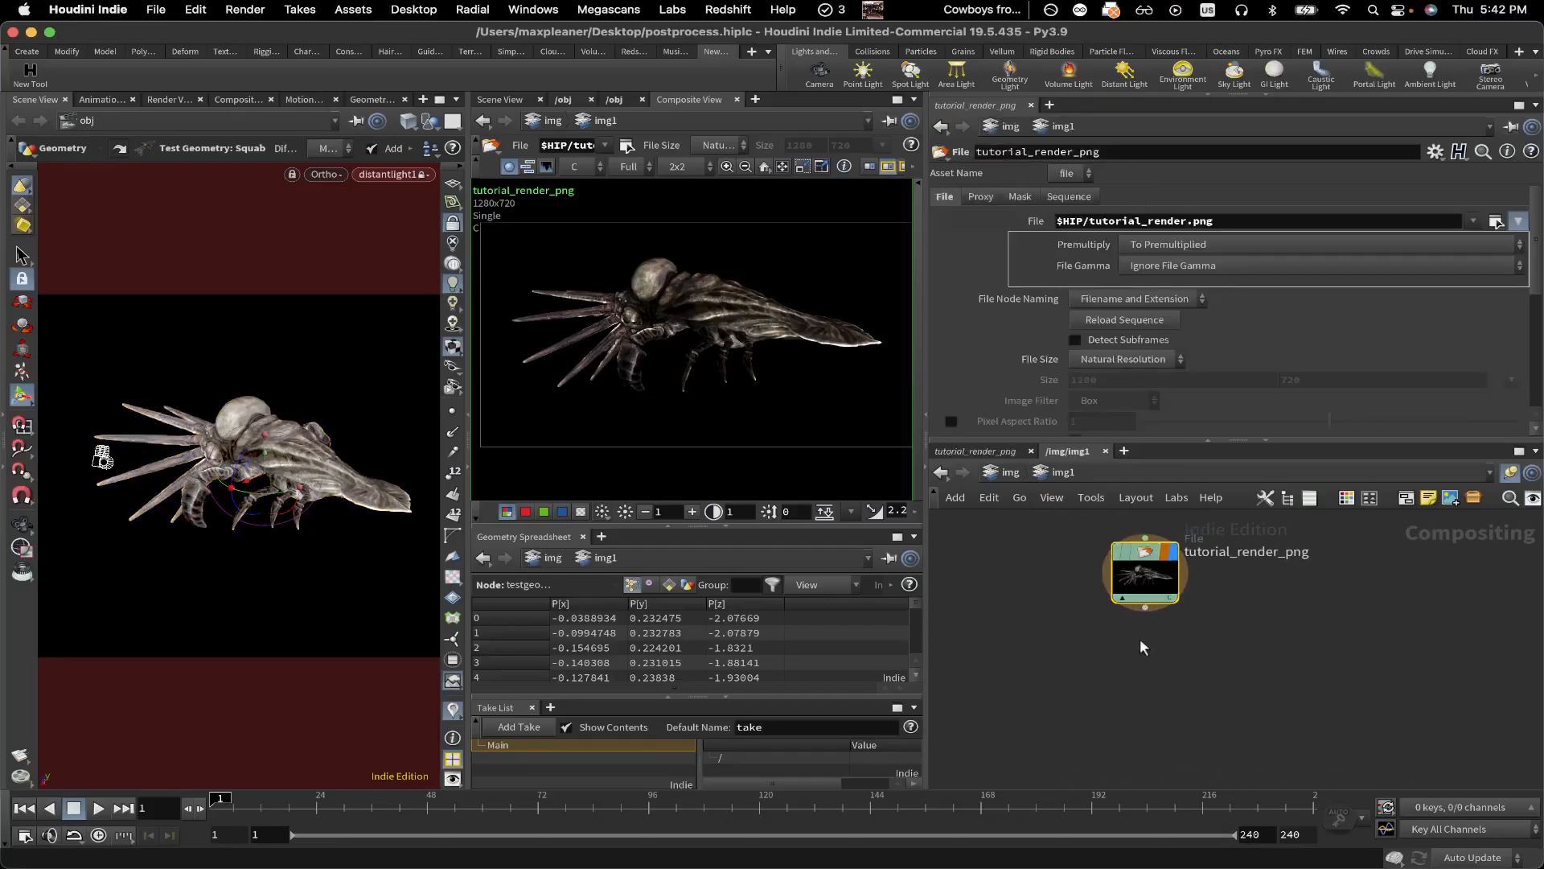
{"action": "key", "text": "Tab"}
{"action": "key", "text": "Escape"}
{"action": "key", "text": "Tab"}
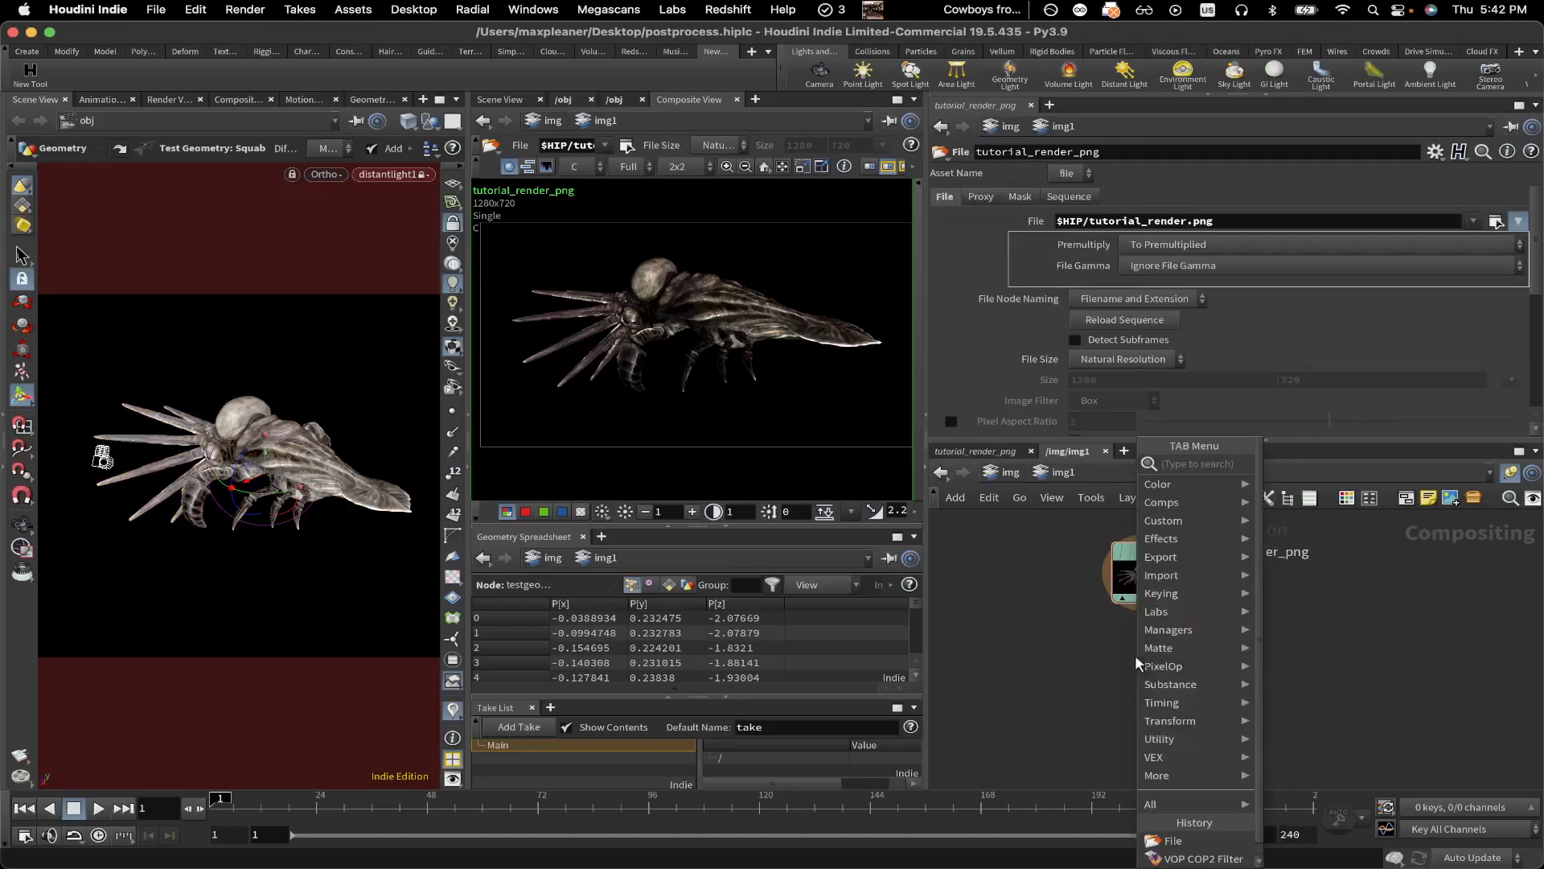
{"action": "type", "text": "filter"}
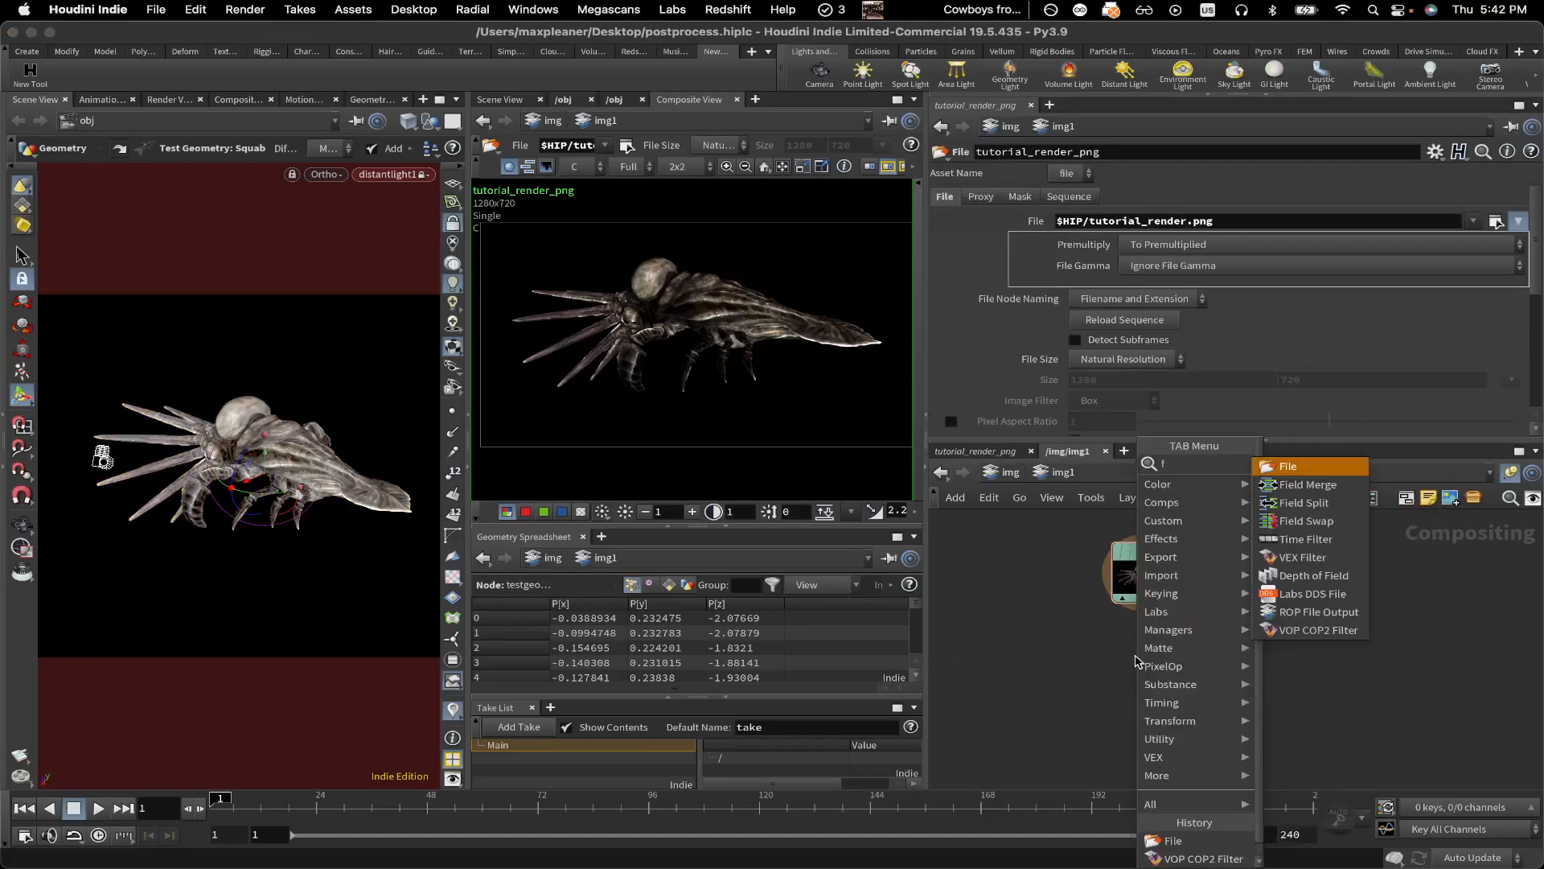
{"action": "left_click", "coordinate": [1295, 506]}
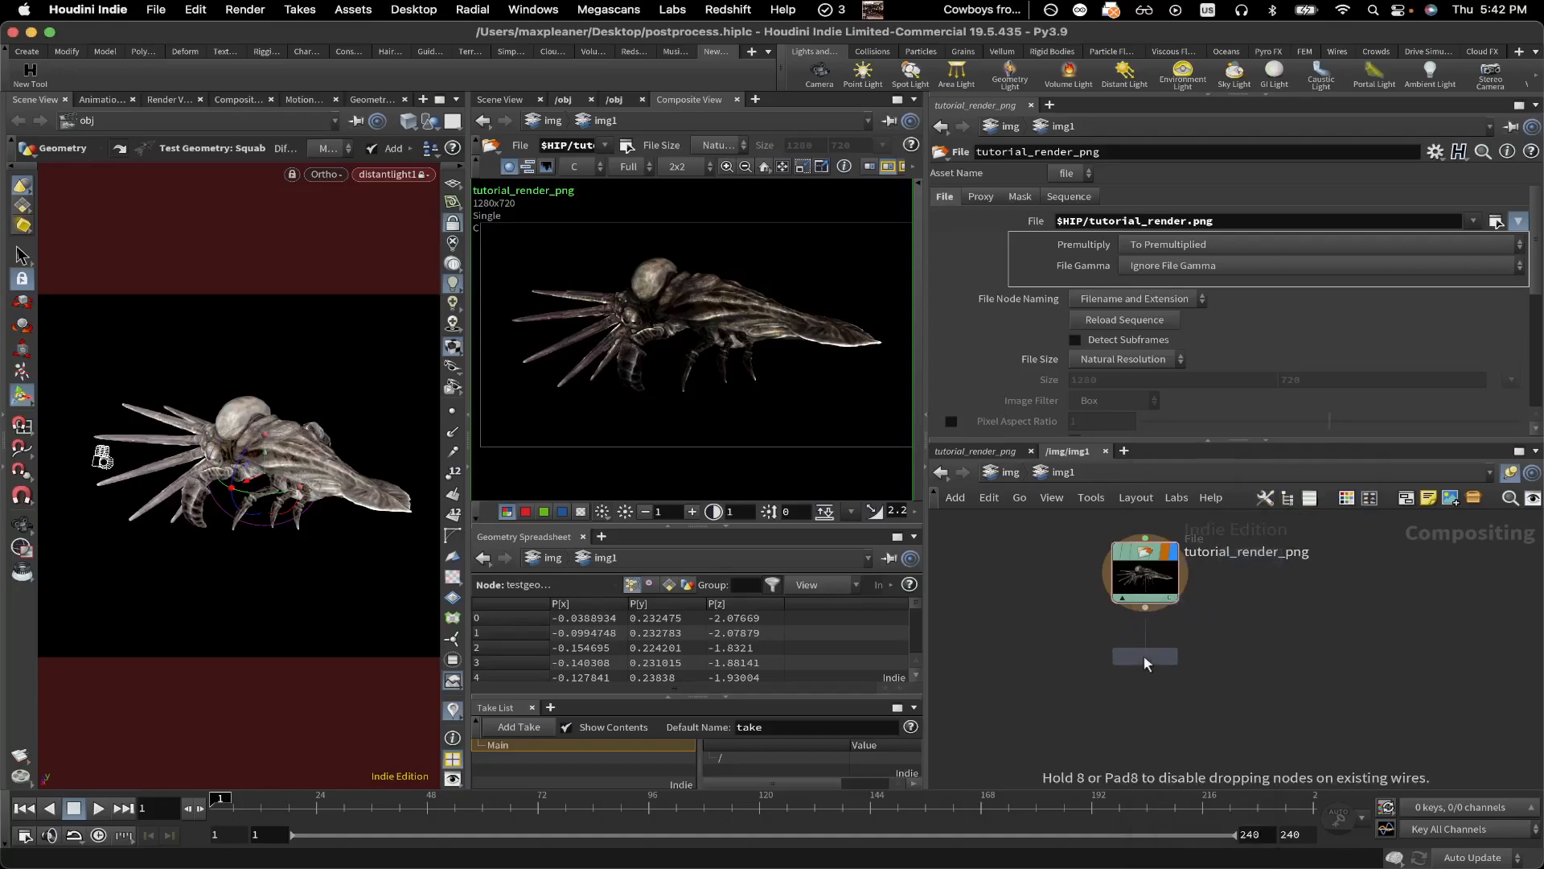
{"action": "left_click", "coordinate": [1144, 658]}
{"action": "left_click_drag", "start_coordinate": [1172, 606], "coordinate": [1167, 655]}
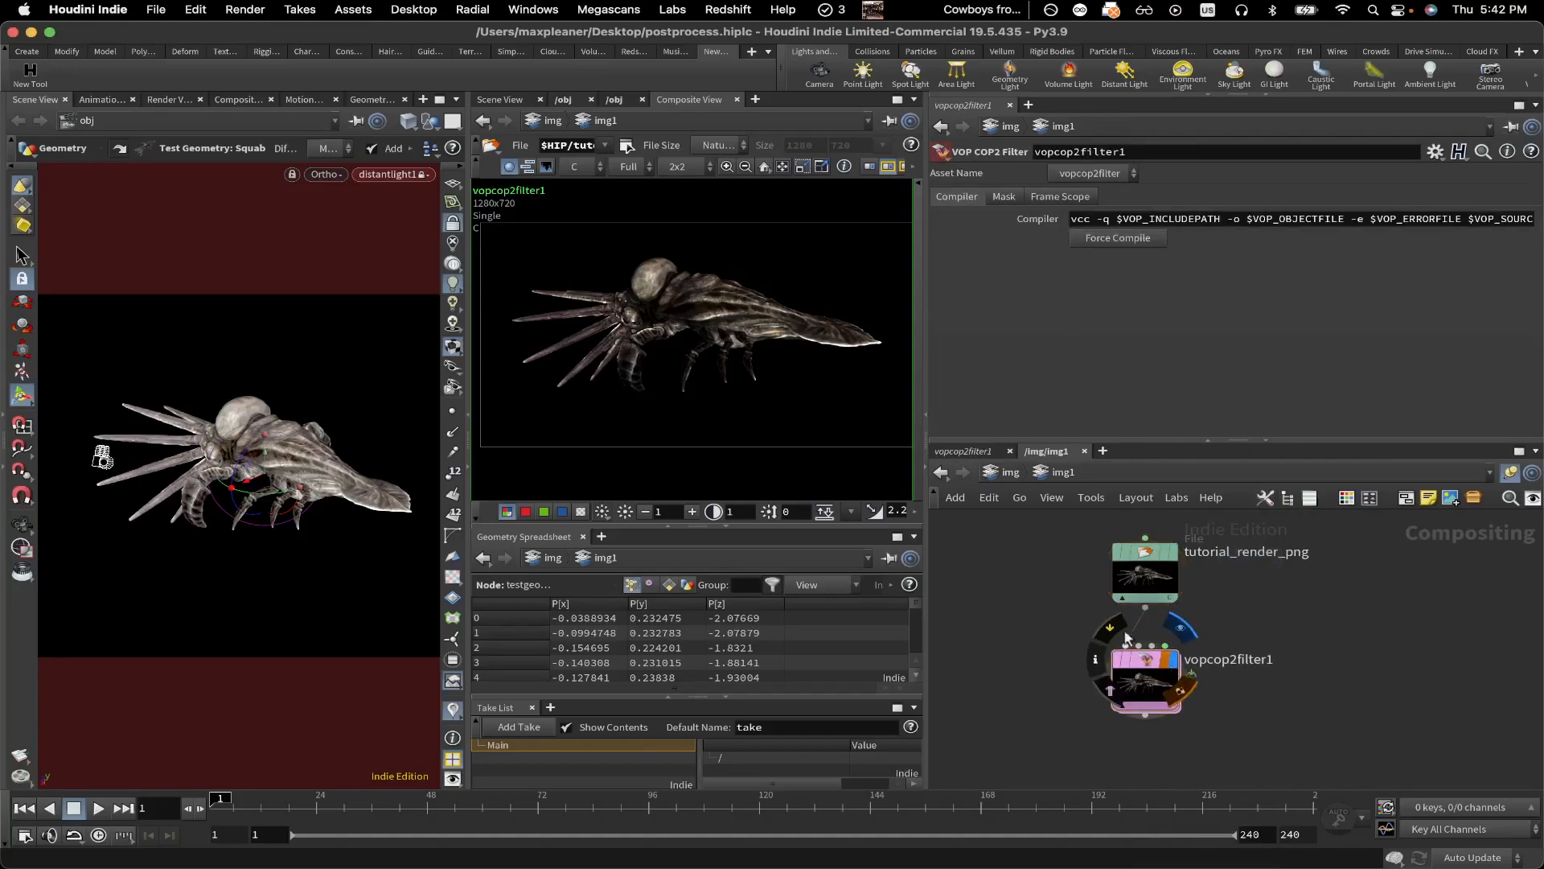
Step: Open the VOP COP2 filter and add an Inline Code node between its global variables and output nodes
{"action": "double_click", "coordinate": [1155, 661]}
{"action": "left_click_drag", "start_coordinate": [1152, 555], "coordinate": [1044, 555]}
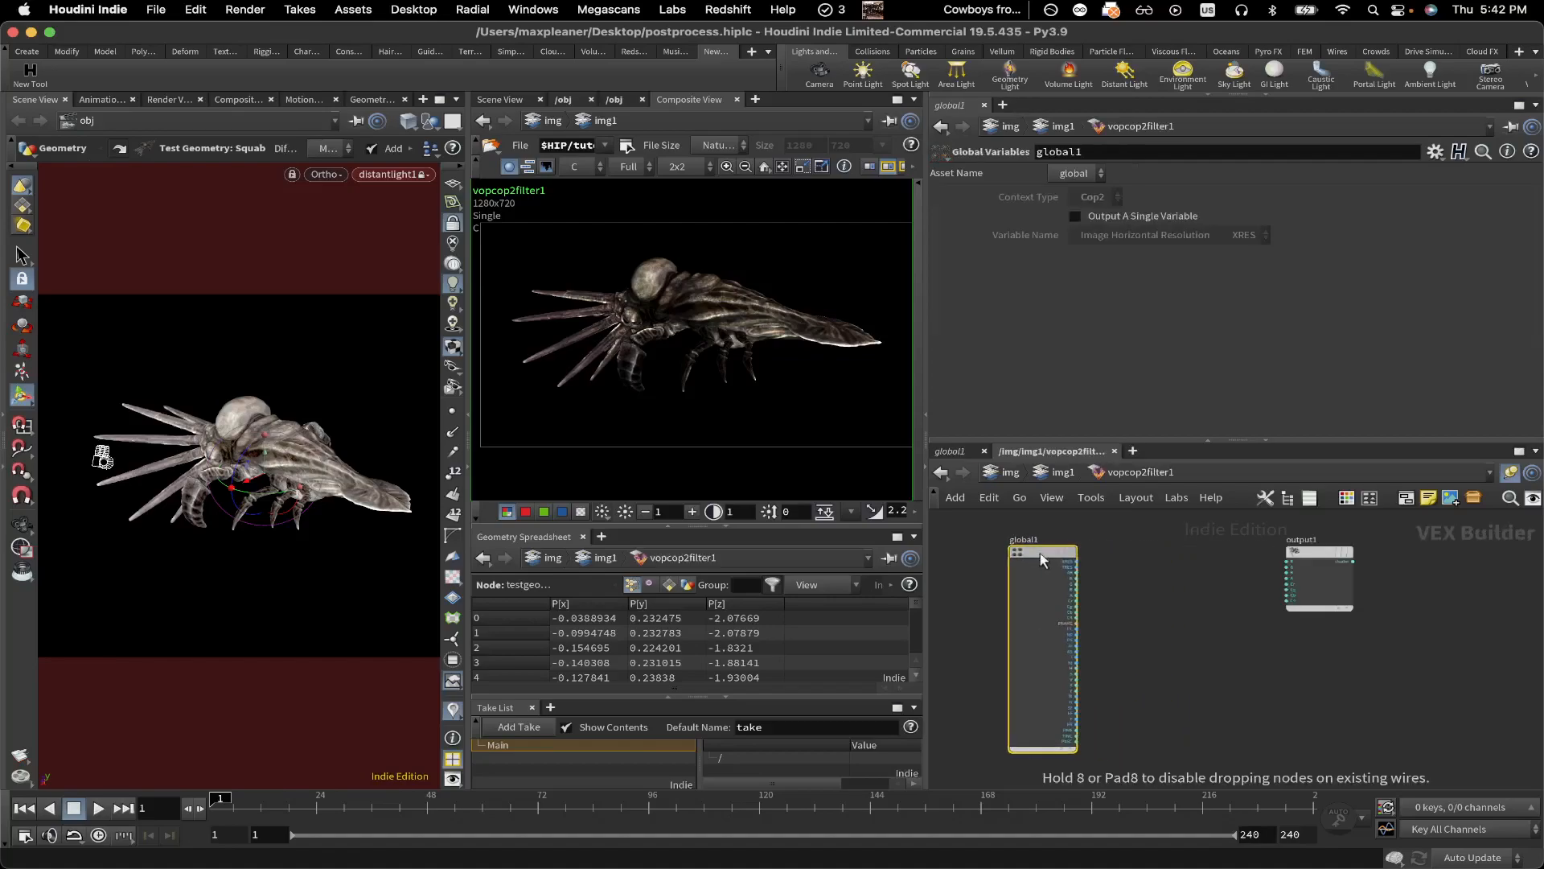
{"action": "key", "text": "Tab"}
{"action": "type", "text": "inl"}
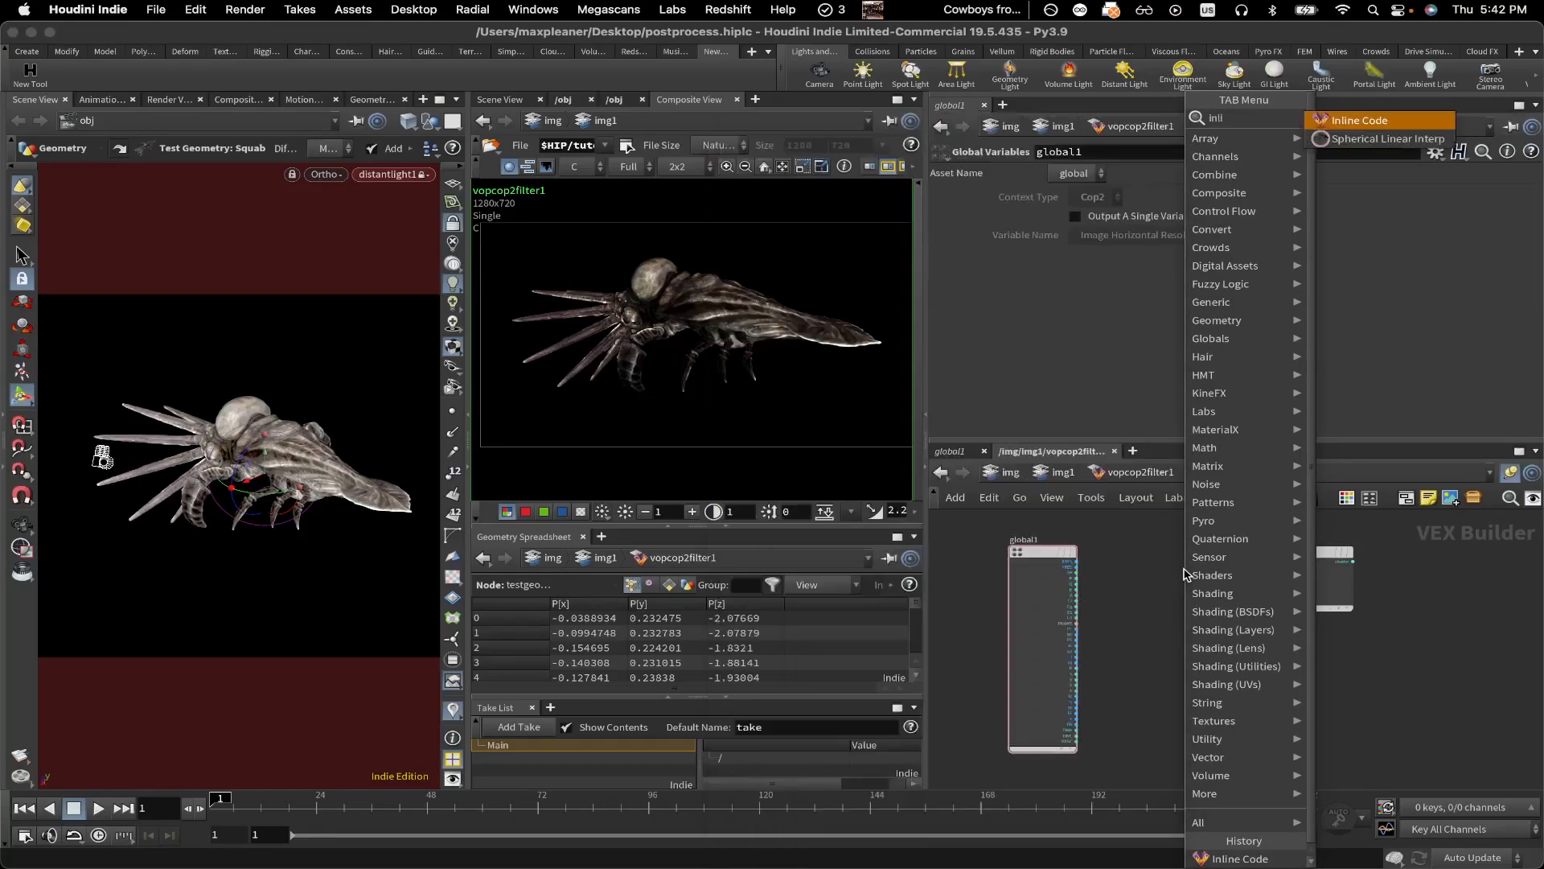
{"action": "key", "text": "Return"}
{"action": "left_click", "coordinate": [1184, 570]}
{"action": "left_click_drag", "start_coordinate": [1184, 570], "coordinate": [1174, 573]}
Step: Write inline VEX that builds a color vector with set(R, G, B) and inverts it with color = set(1, 1, 1) - color;
{"action": "left_click", "coordinate": [1002, 241]}
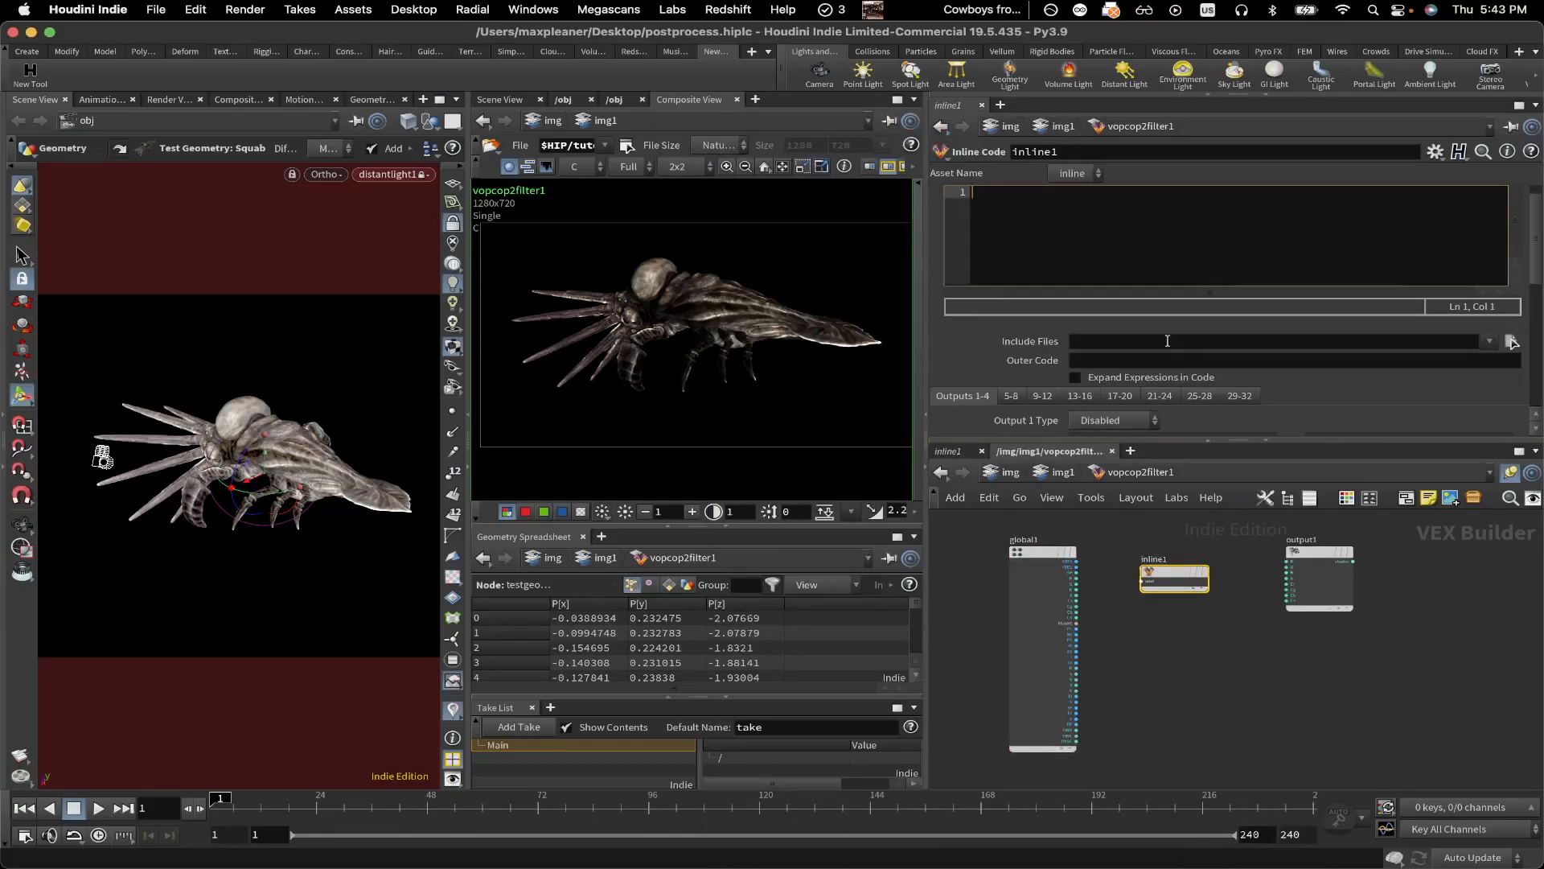
{"action": "type", "text": "vector color = set(,"}
{"action": "type", "text": "G, B);"}
{"action": "key", "text": "Return"}
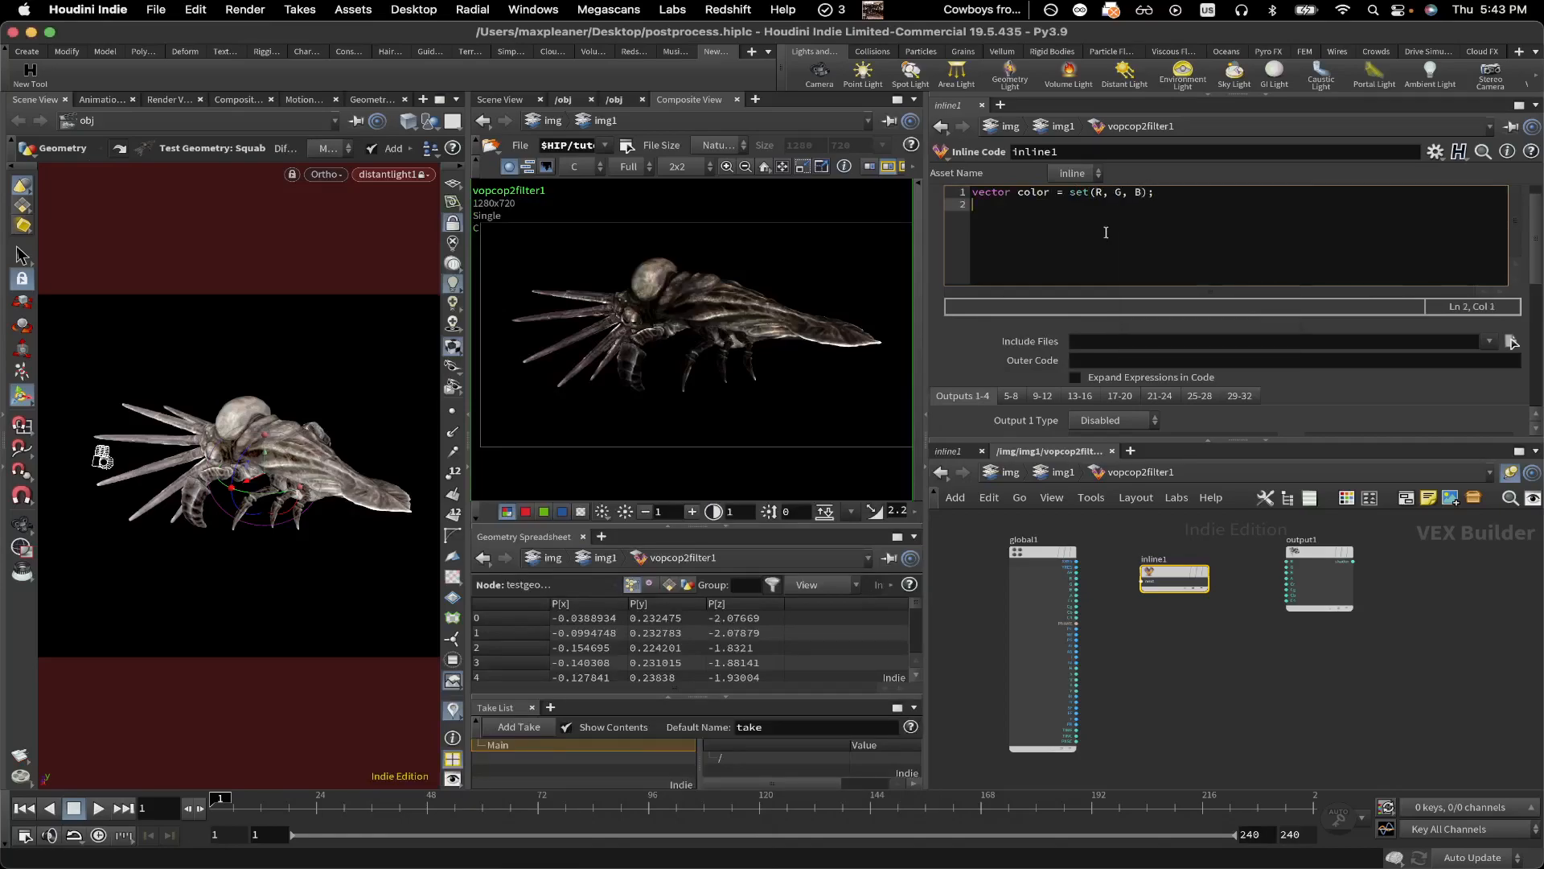
{"action": "type", "text": "color = set("}
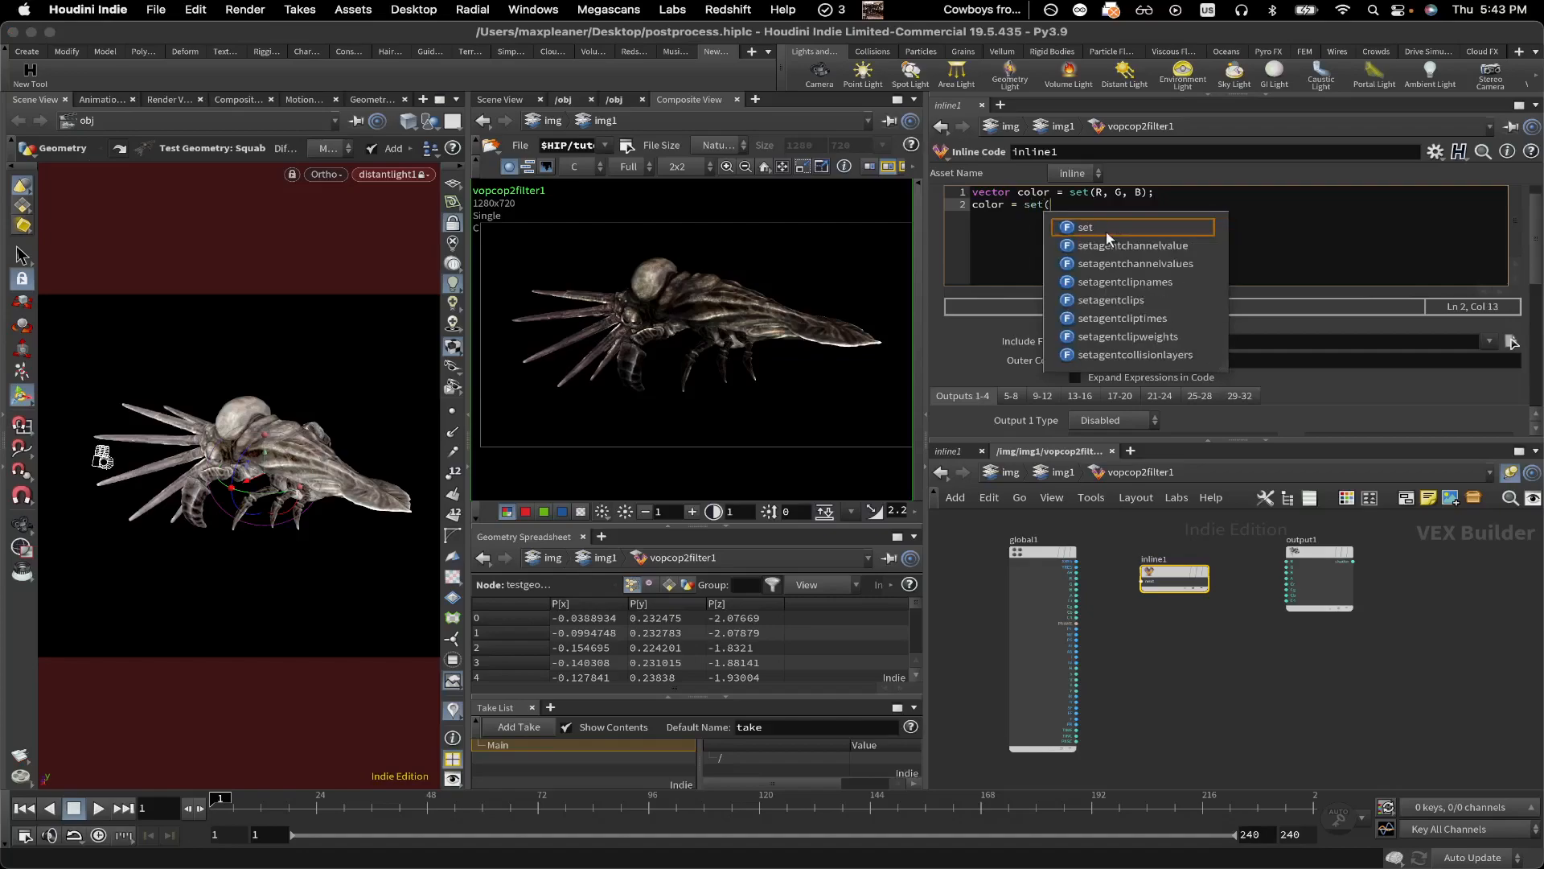
{"action": "type", "text": "1, 1, 1)"}
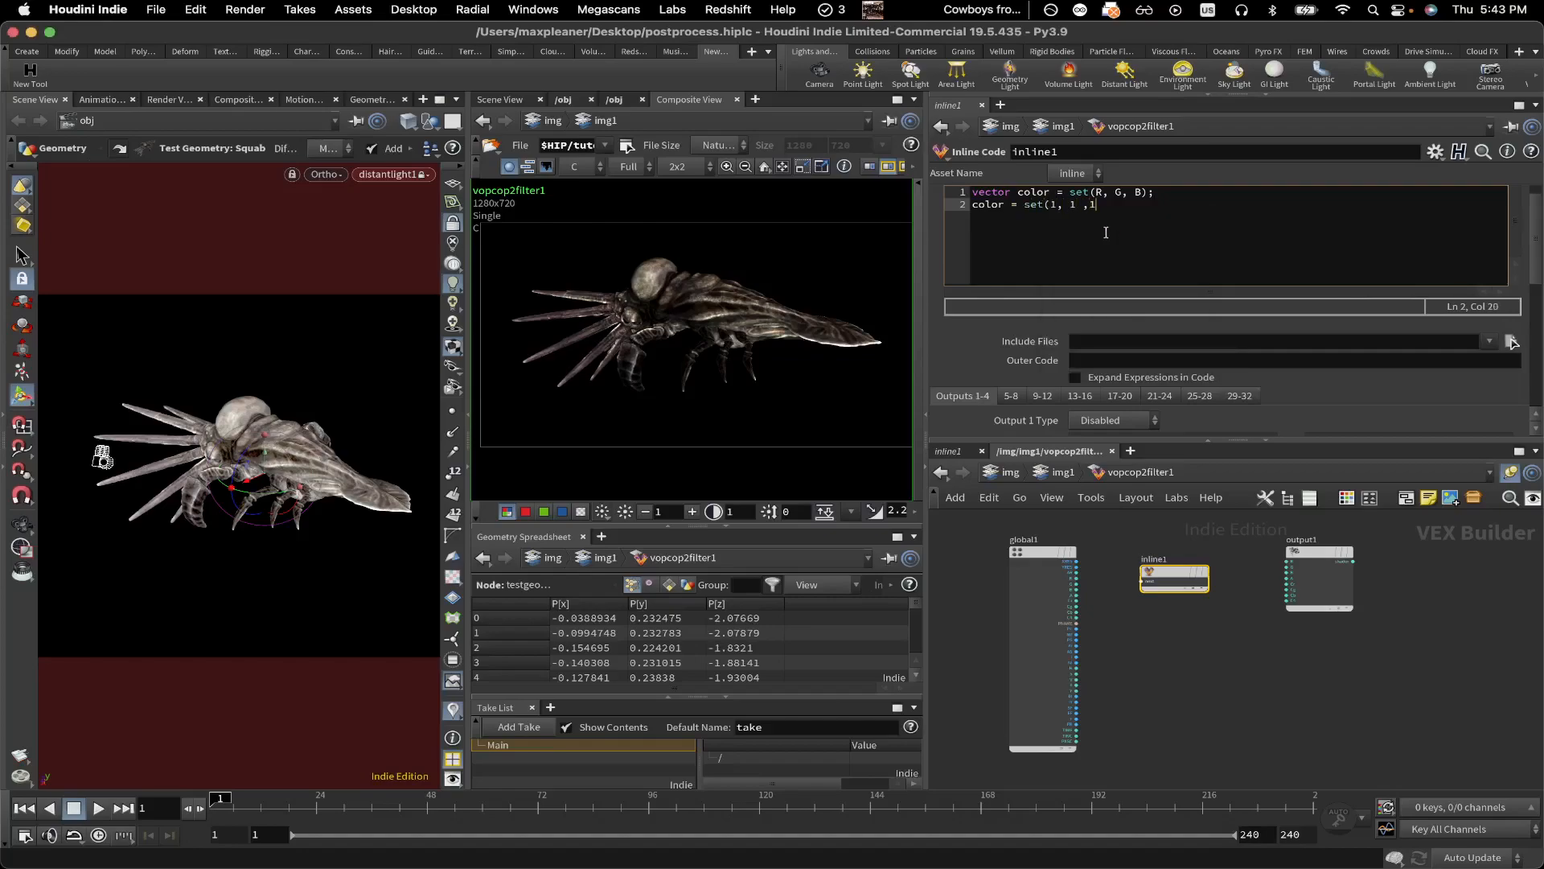
{"action": "type", "text": " - color;"}
{"action": "key", "text": "Return"}
Step: Add assign(R, G, B, color); after a blank line to the inline code and apply it to the composite image
{"action": "key", "text": "Return"}
{"action": "type", "text": "assign(R, FG,"}
{"action": "key", "text": "BackSpace"}
{"action": "key", "text": "BackSpace"}
{"action": "key", "text": "BackSpace"}
{"action": "key", "text": "BackSpace"}
{"action": "type", "text": "G, B, color);"}
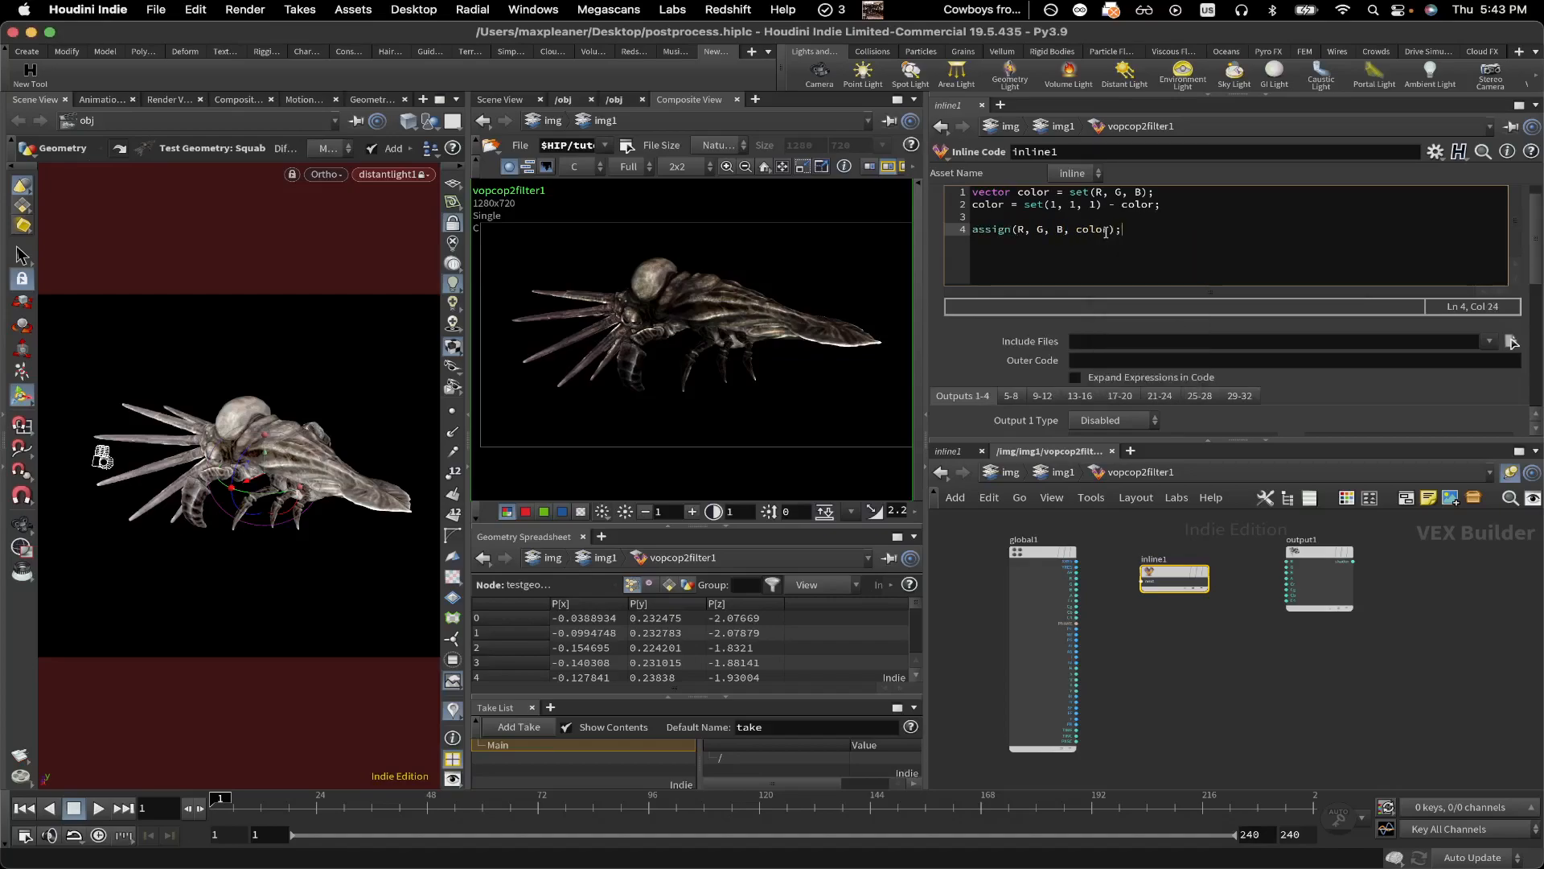
{"action": "left_click", "coordinate": [1248, 628]}
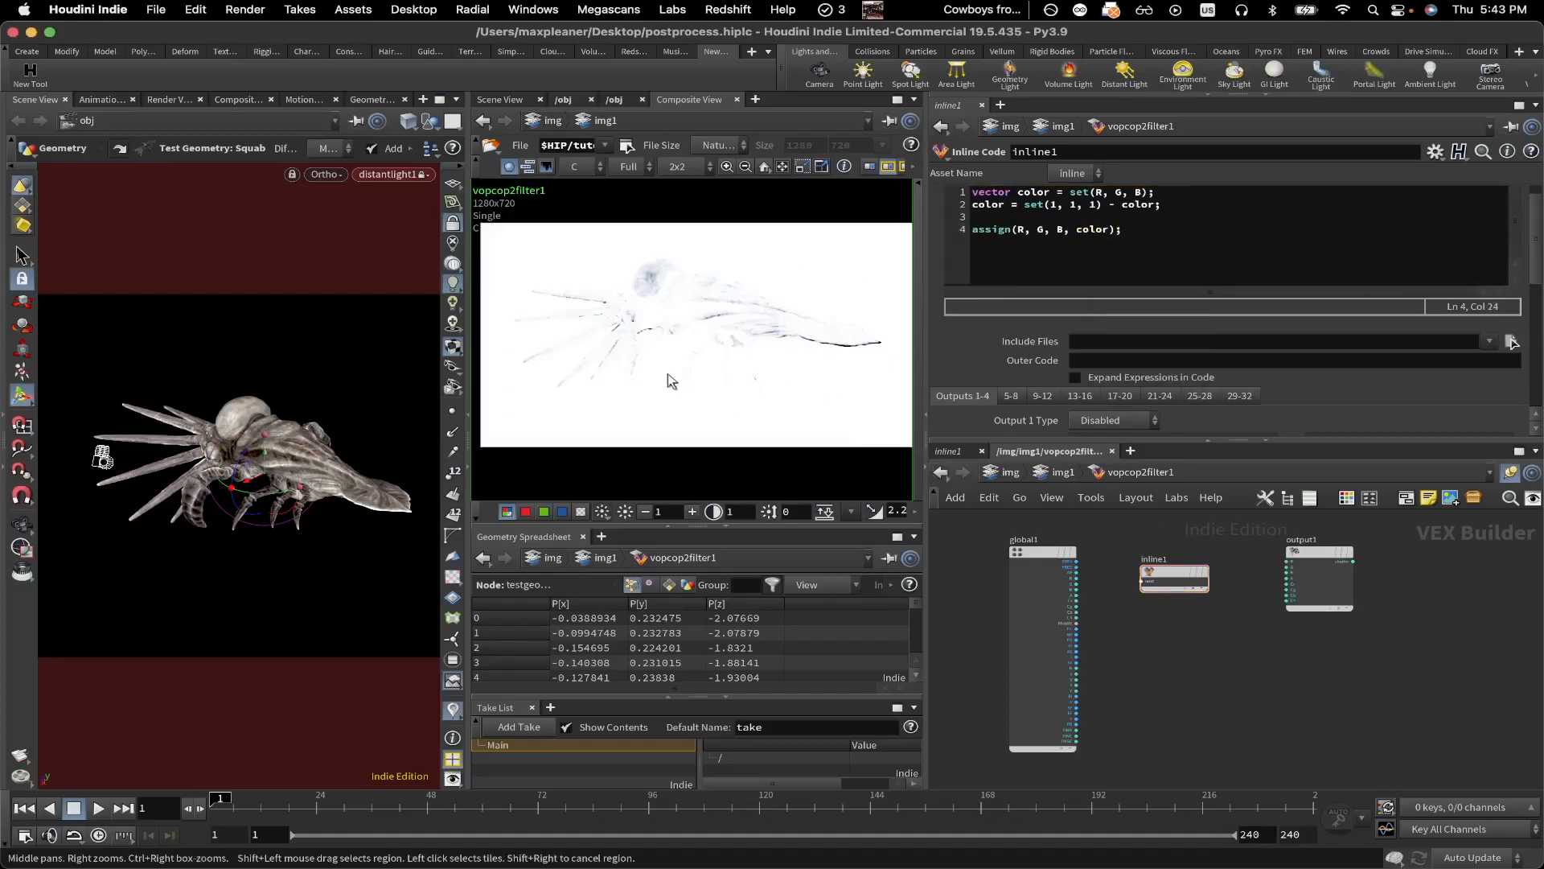
Step: Re-aim distantlight1 toward the squab's front, and frame and render the whole model through cam1
{"action": "mouse_move", "coordinate": [295, 469]}
{"action": "left_mouse_down", "text": "alt"}
{"action": "mouse_move", "coordinate": [329, 432]}
{"action": "mouse_move", "coordinate": [319, 460]}
{"action": "left_mouse_up", "text": "alt"}
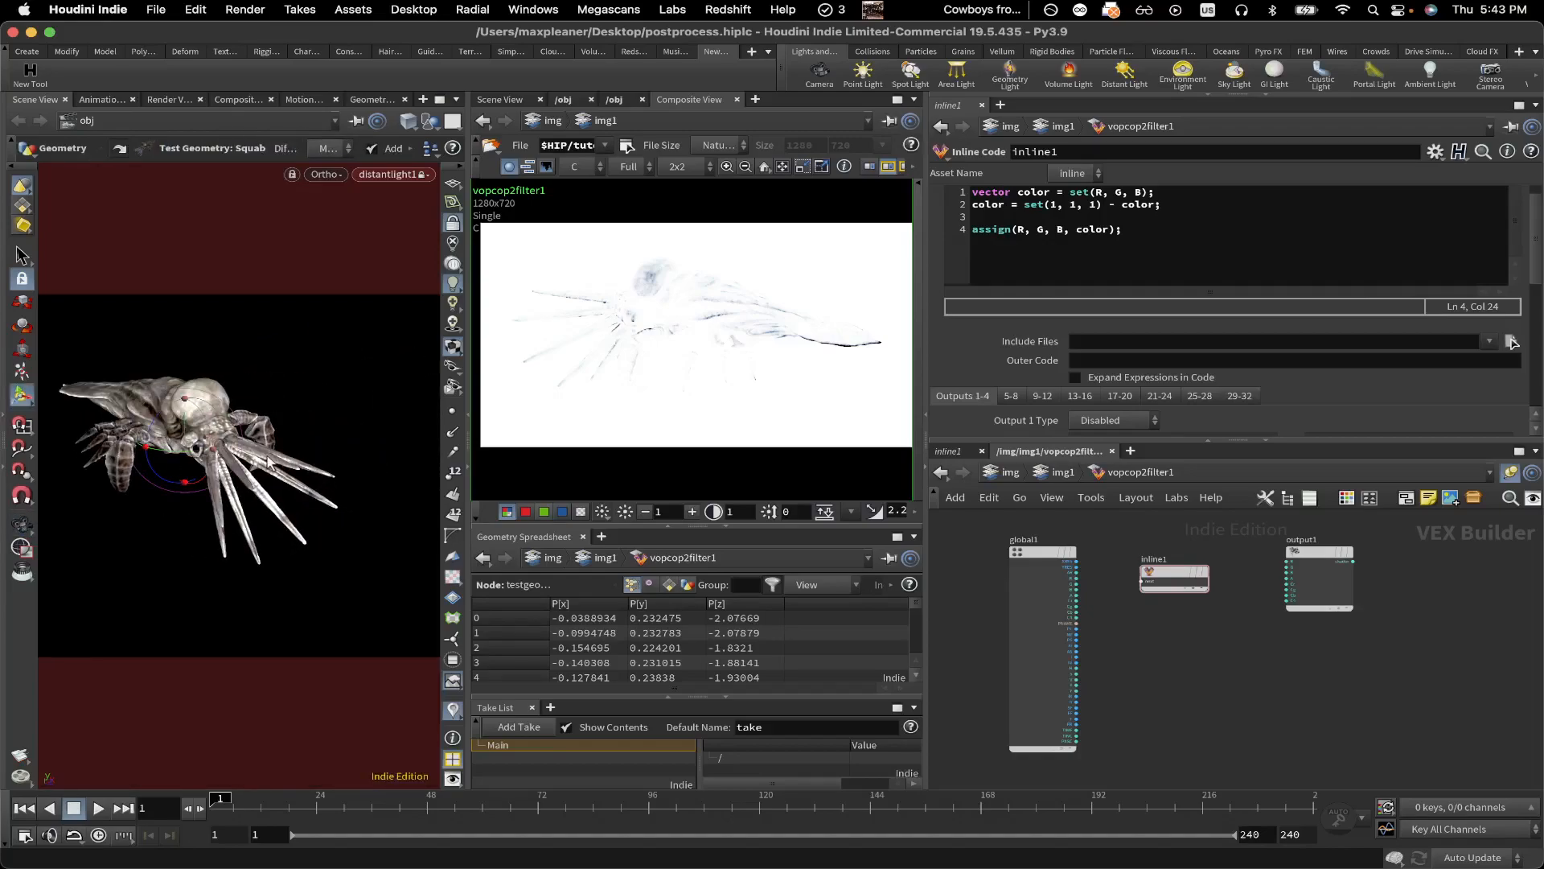
{"action": "left_click", "coordinate": [384, 175]}
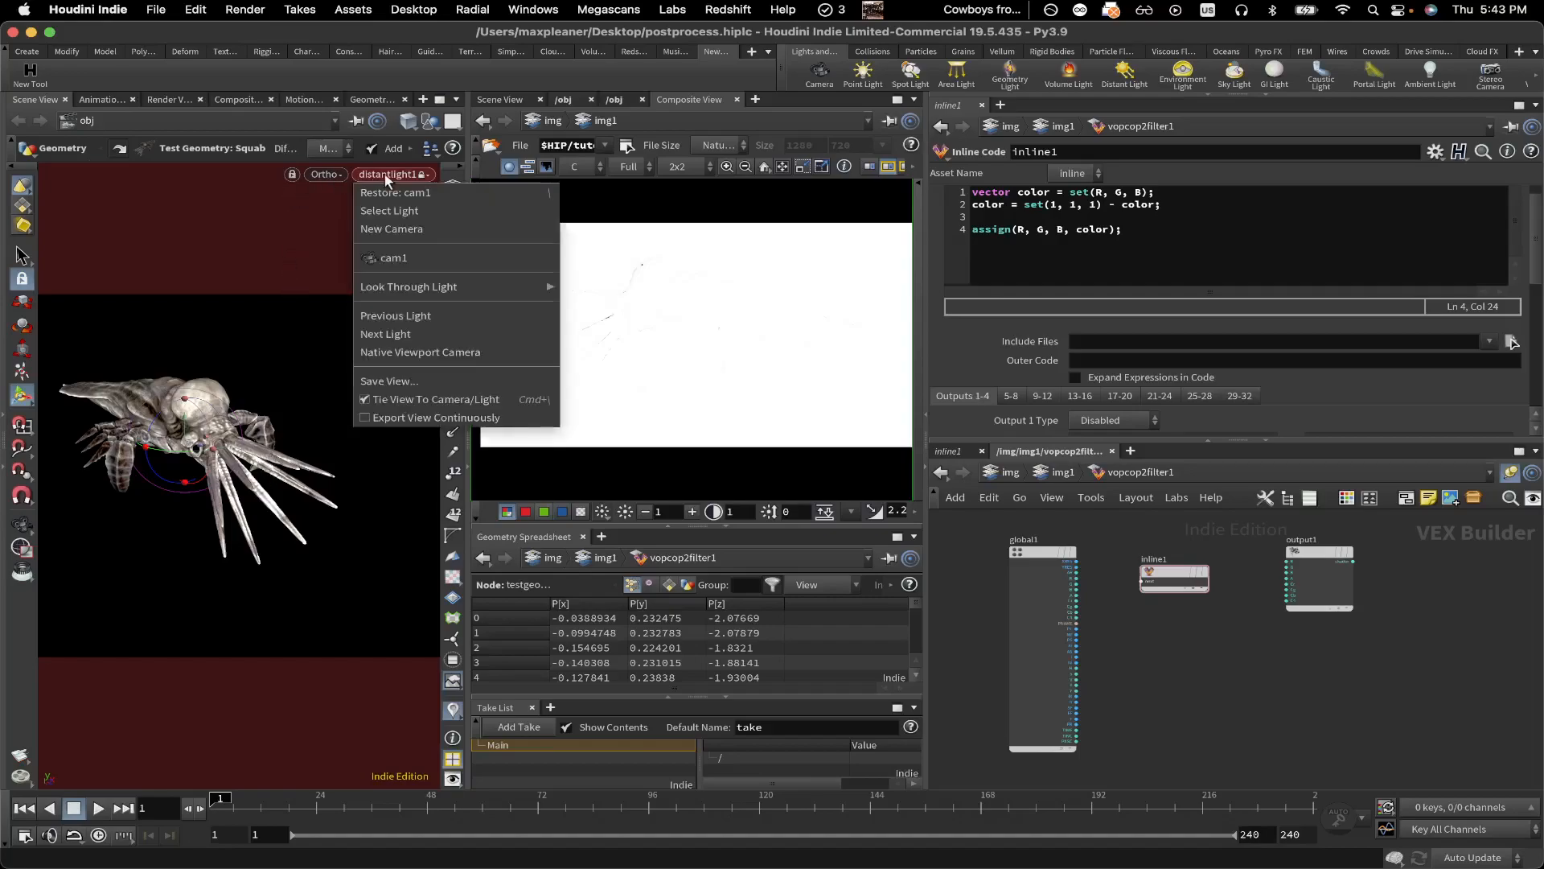
{"action": "left_click", "coordinate": [394, 258]}
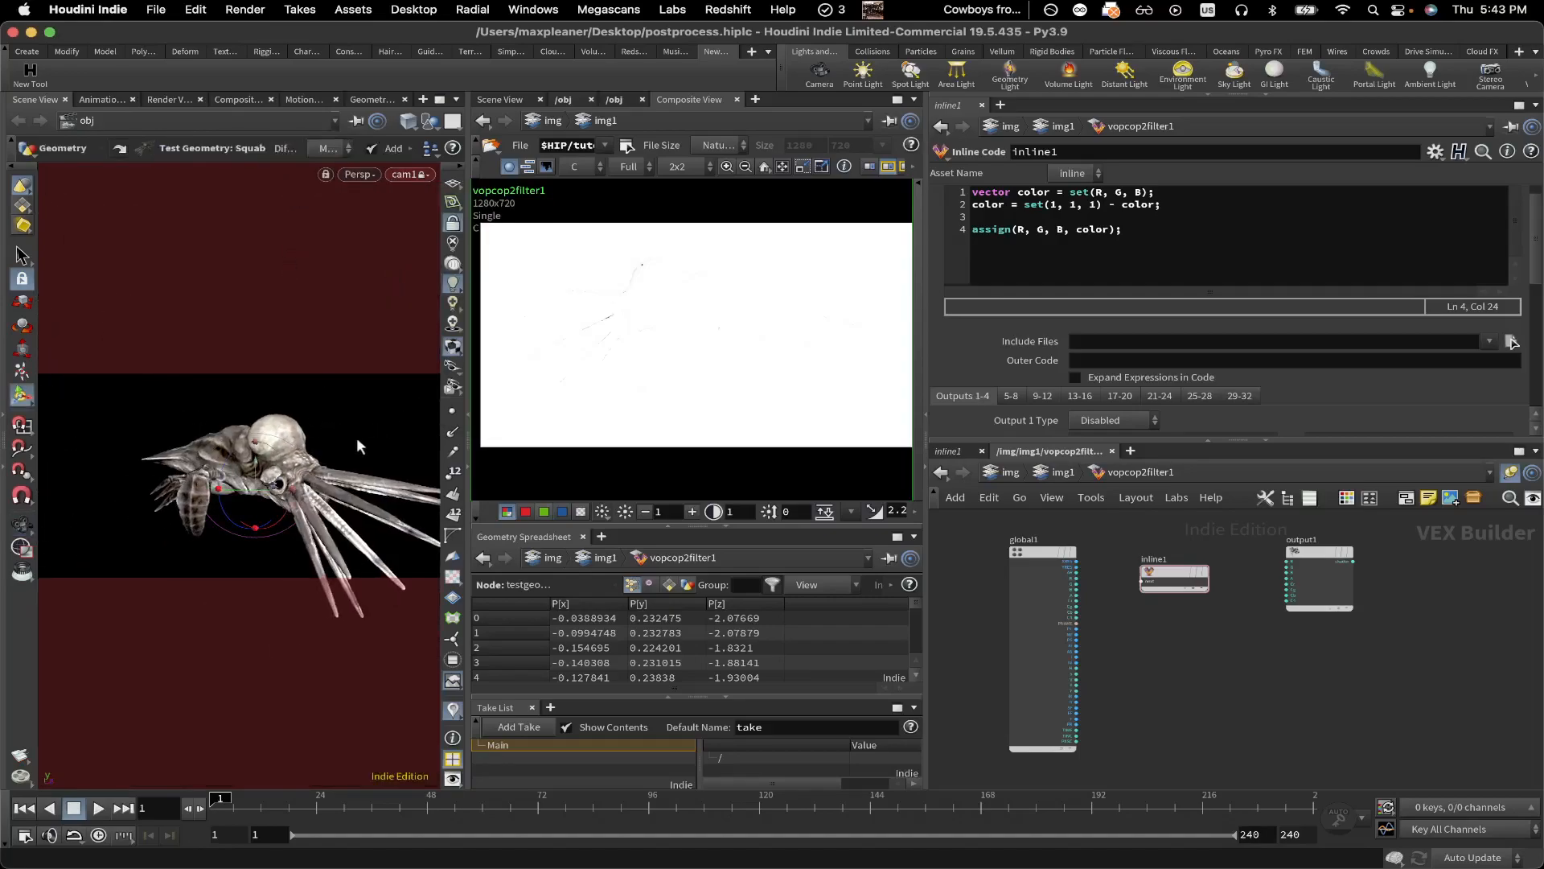
{"action": "left_click_drag", "start_coordinate": [368, 423], "coordinate": [288, 488]}
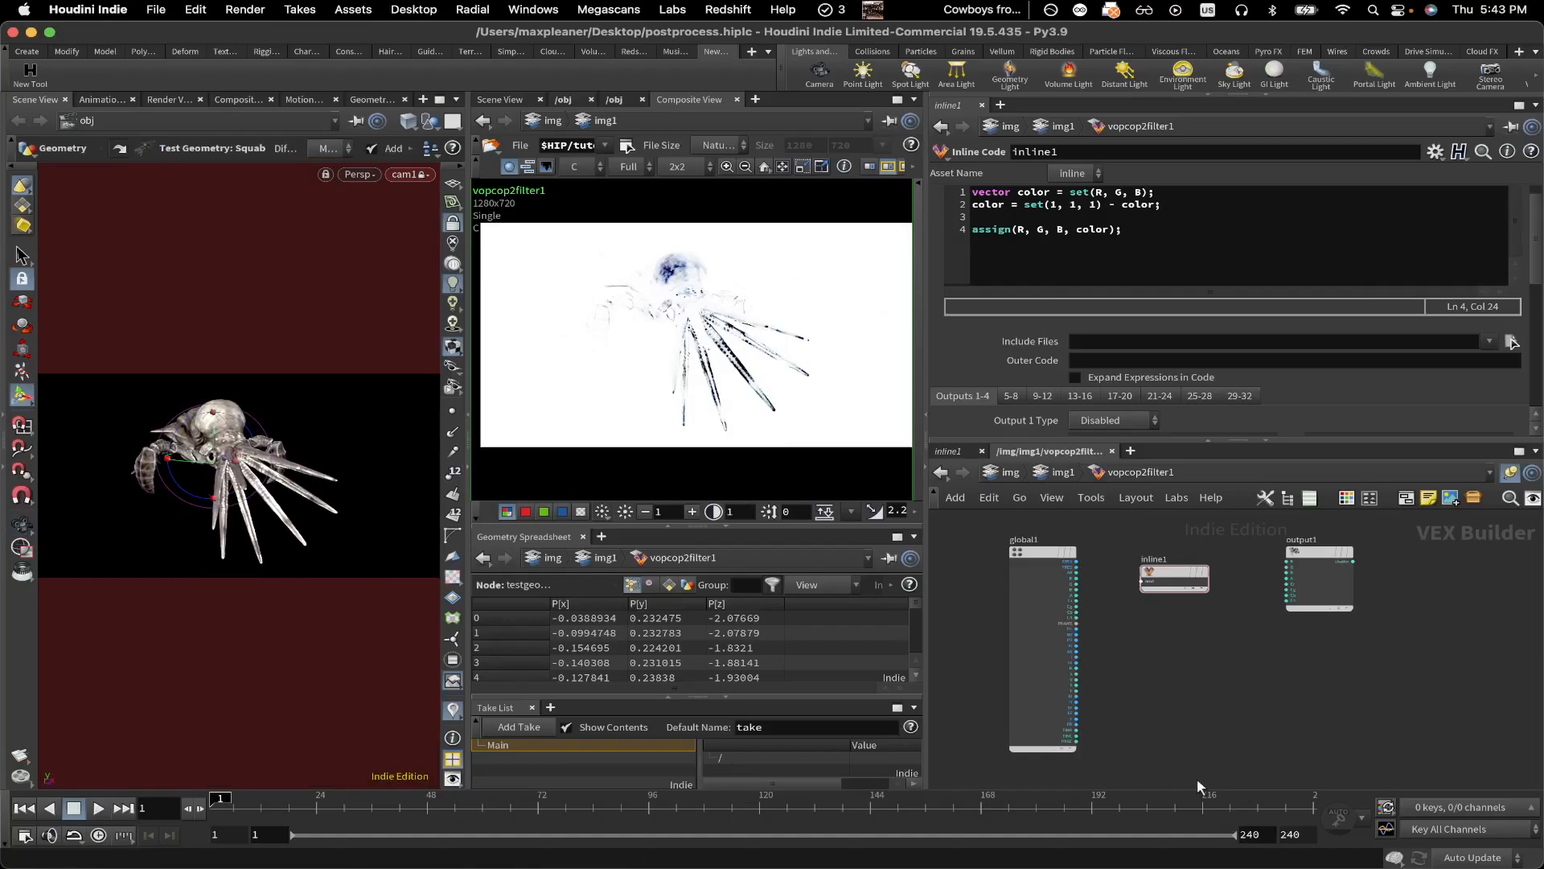
Step: Examine the inline VEX color inversion code and the global, inline and output nodes in the VOP network
{"action": "left_click_drag", "start_coordinate": [1131, 252], "coordinate": [969, 193]}
{"action": "left_click", "coordinate": [992, 205]}
{"action": "left_click_drag", "start_coordinate": [1165, 240], "coordinate": [970, 187]}
{"action": "left_click", "coordinate": [1044, 230]}
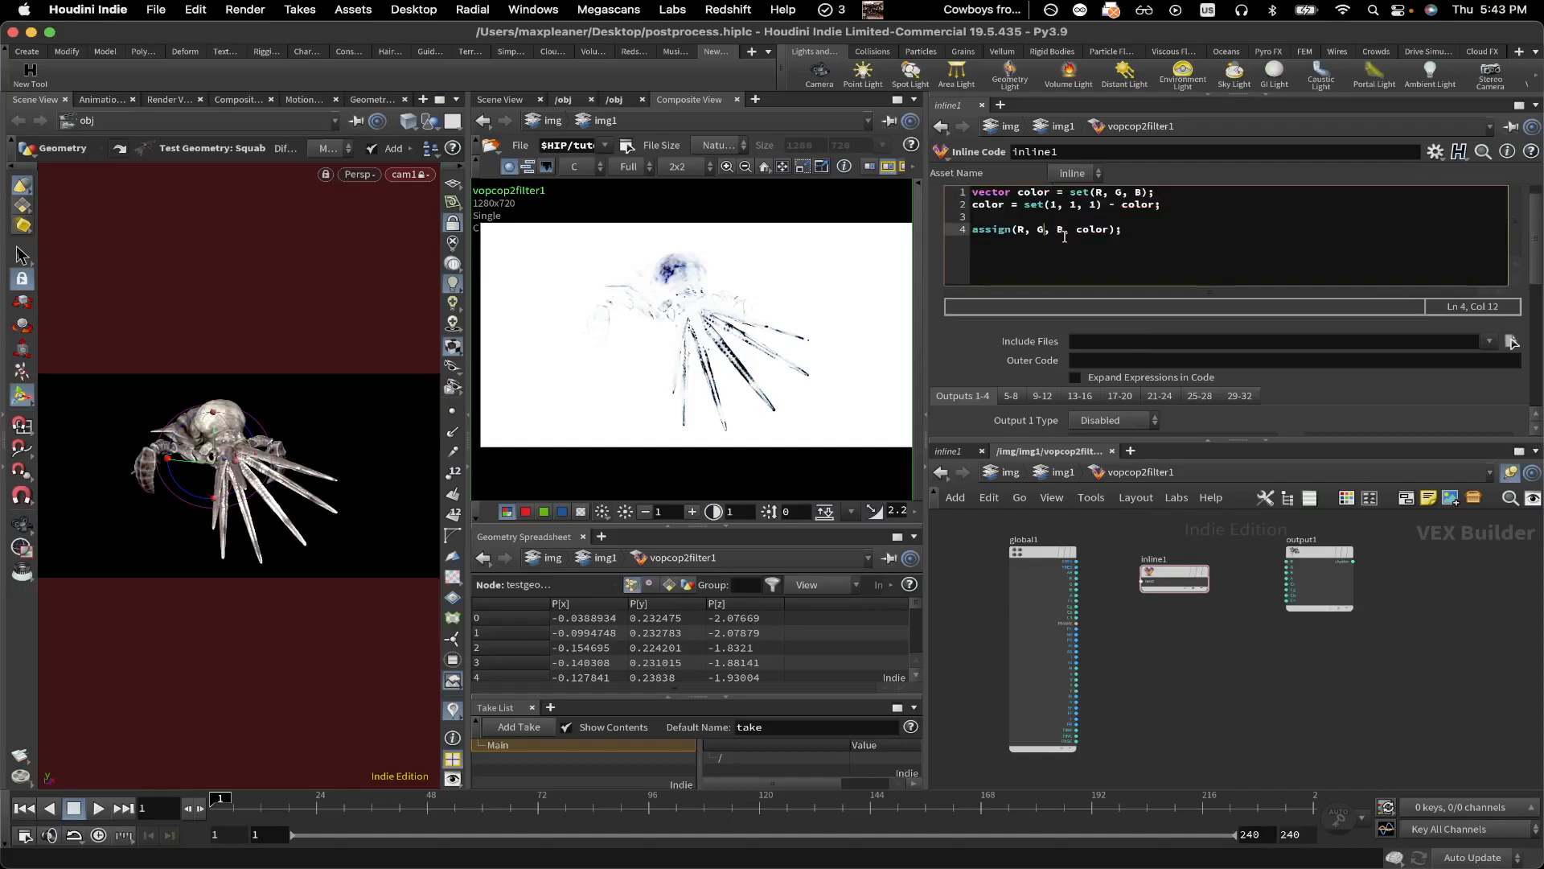
{"action": "left_click_drag", "start_coordinate": [1174, 573], "coordinate": [1163, 572]}
{"action": "scroll", "coordinate": [1183, 570], "scroll_direction": "up", "scroll_amount": 3}
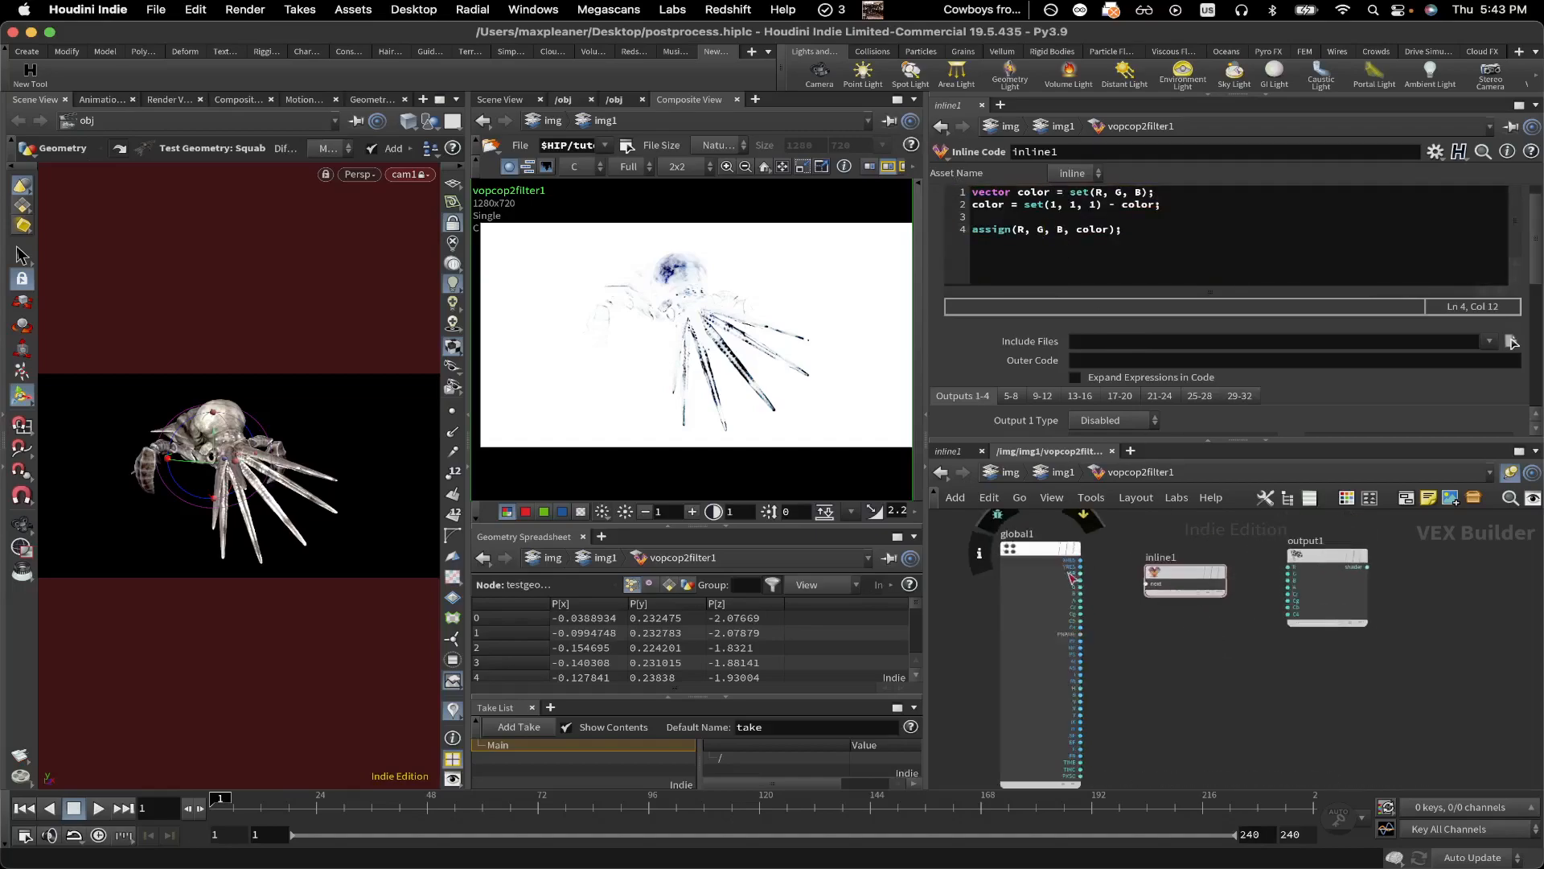
{"action": "scroll", "coordinate": [1132, 579], "scroll_direction": "down", "scroll_amount": 1}
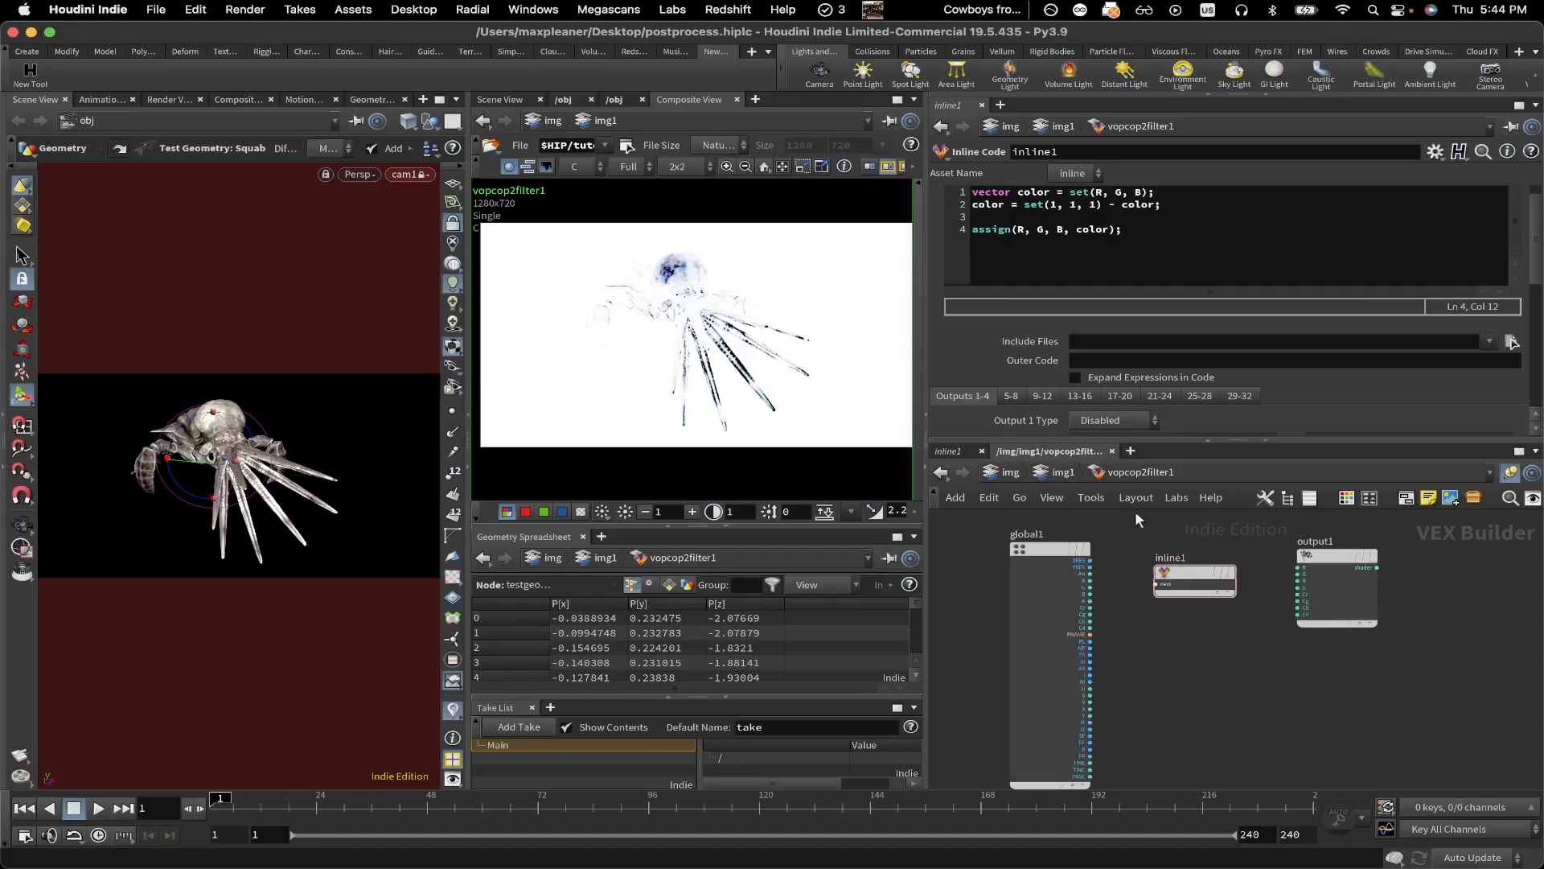
Step: Adjust cam1's angle, distance and framing of the squab, and fit the whole inverted image in the composite view
{"action": "key", "text": "Escape"}
{"action": "left_click_drag", "start_coordinate": [219, 471], "coordinate": [213, 442]}
{"action": "key", "text": "Return"}
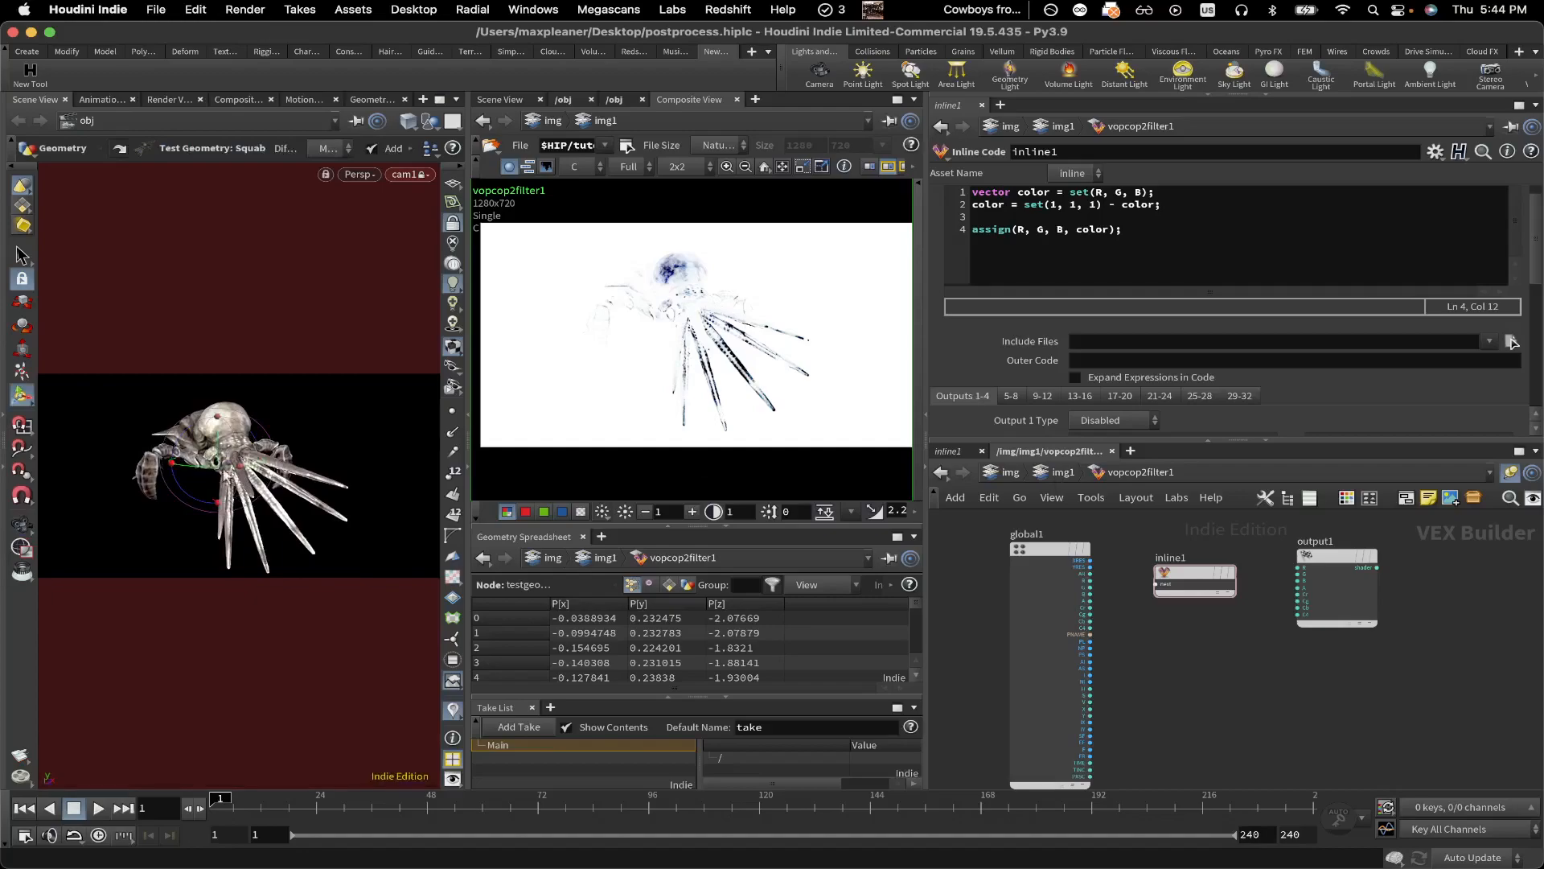
{"action": "key", "text": "Escape"}
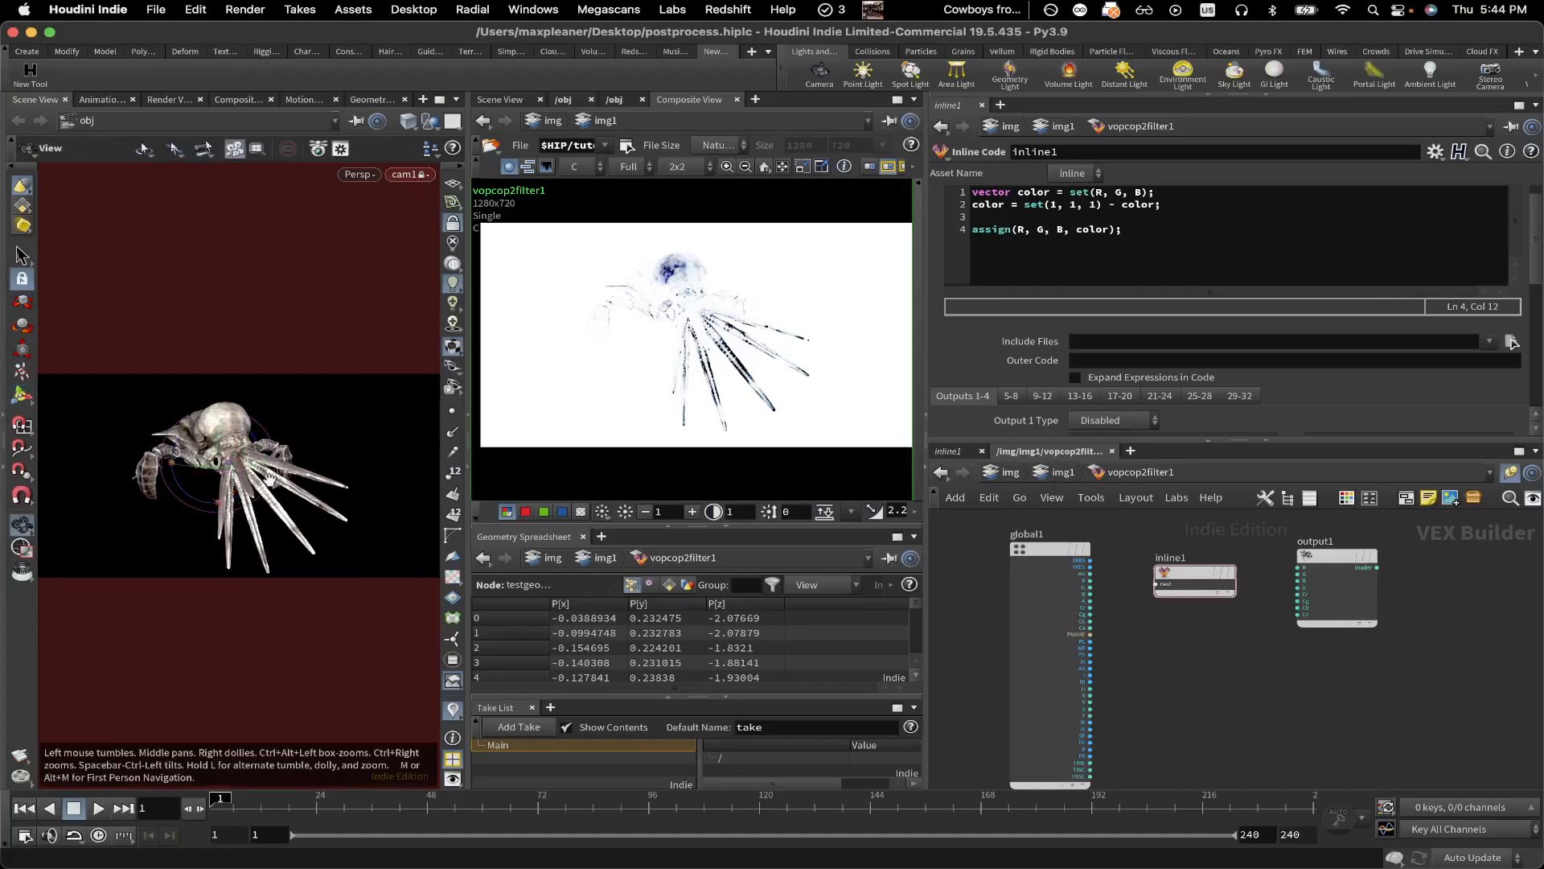
{"action": "right_click_drag", "start_coordinate": [257, 479], "coordinate": [259, 493]}
{"action": "middle_click_drag", "start_coordinate": [271, 510], "coordinate": [260, 491]}
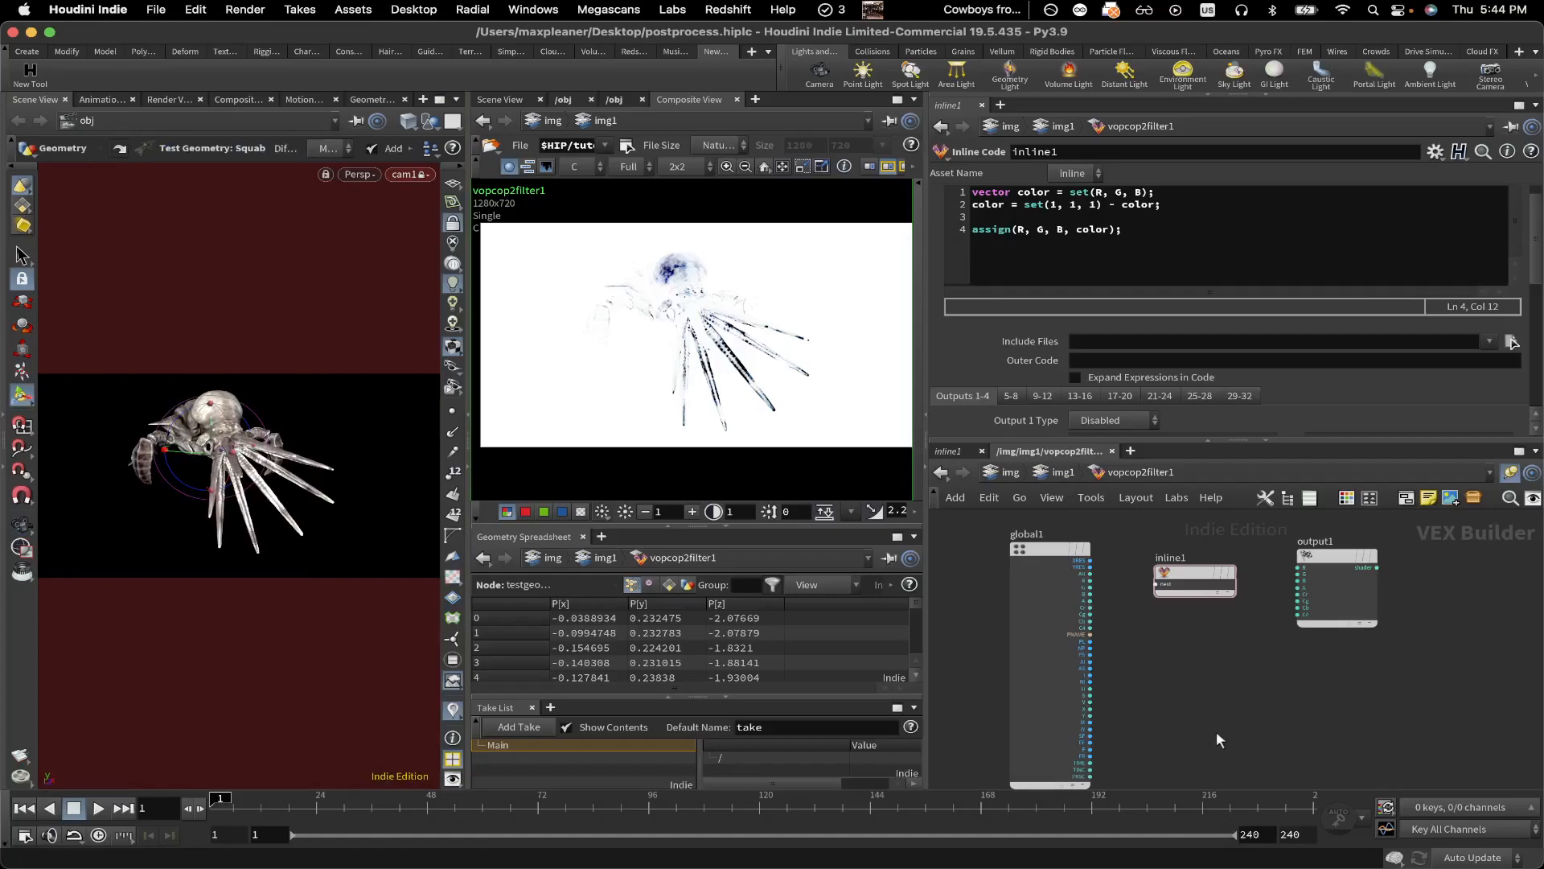
{"action": "scroll", "coordinate": [727, 384], "scroll_direction": "down", "scroll_amount": 2}
{"action": "scroll", "coordinate": [724, 382], "scroll_direction": "up", "scroll_amount": 2}
{"action": "scroll", "coordinate": [715, 377], "scroll_direction": "down", "scroll_amount": 1}
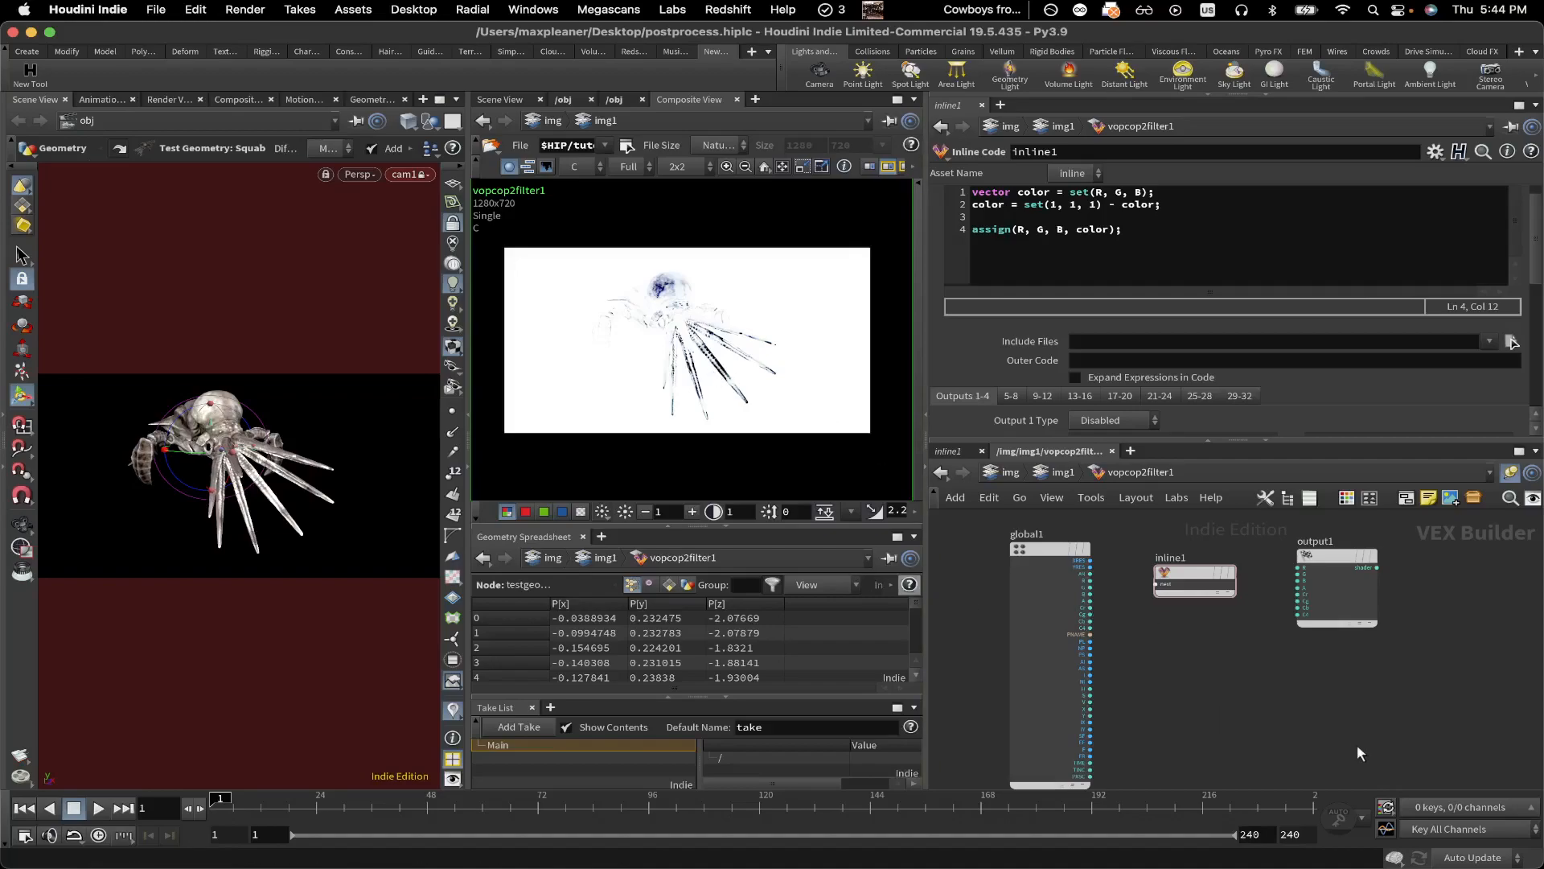
Step: Go to opengl1 in the out network and review the shelf tool's render and reload script, discarding any edits
{"action": "key", "text": "n"}
{"action": "left_click", "coordinate": [1401, 767]}
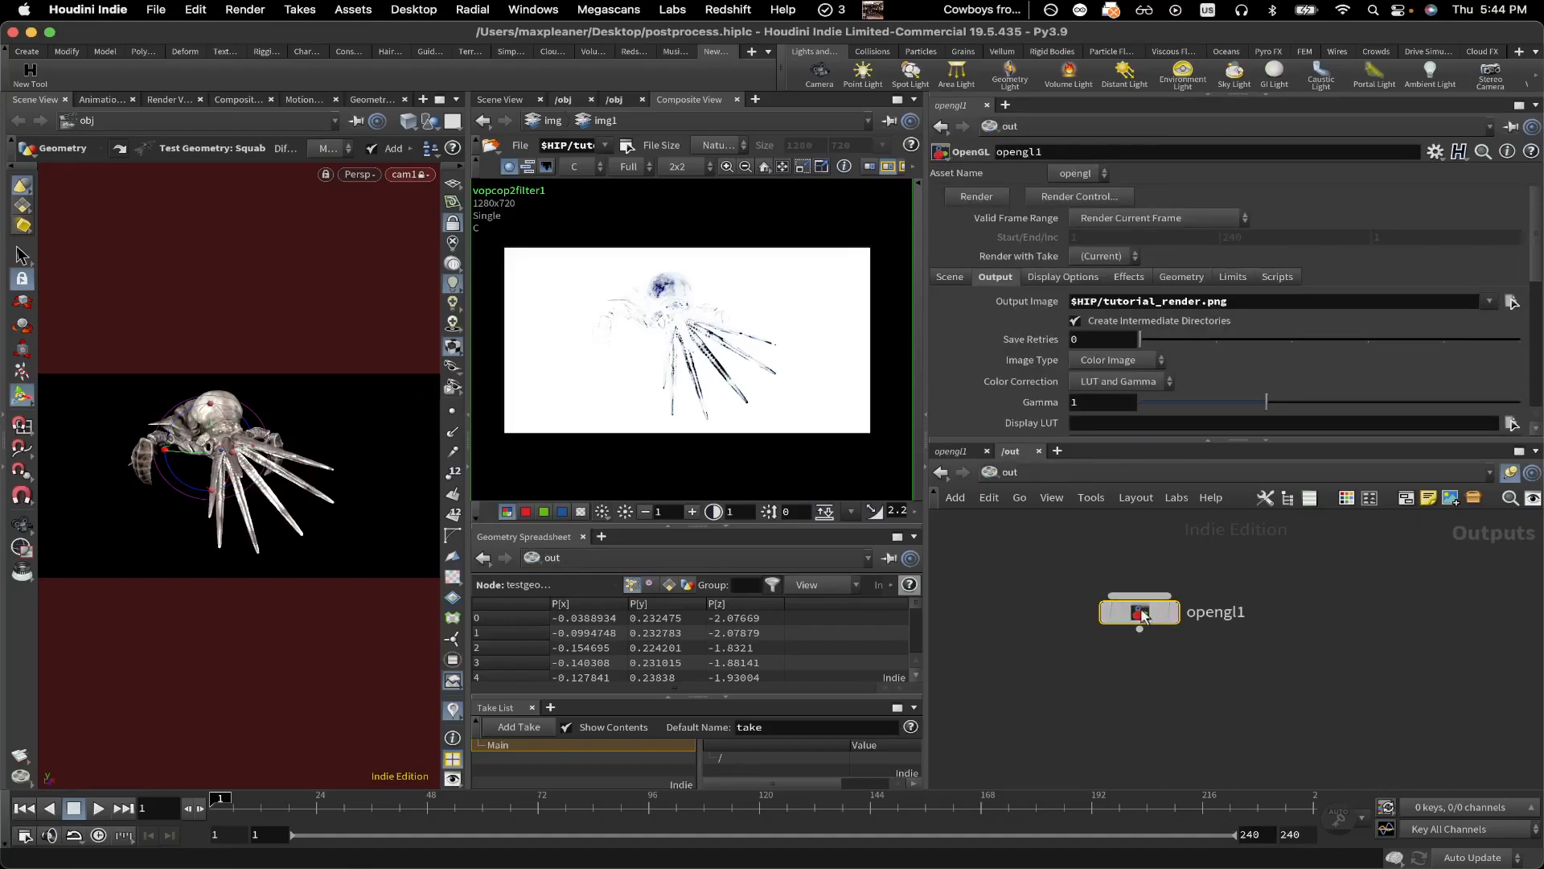
{"action": "right_click", "coordinate": [32, 76]}
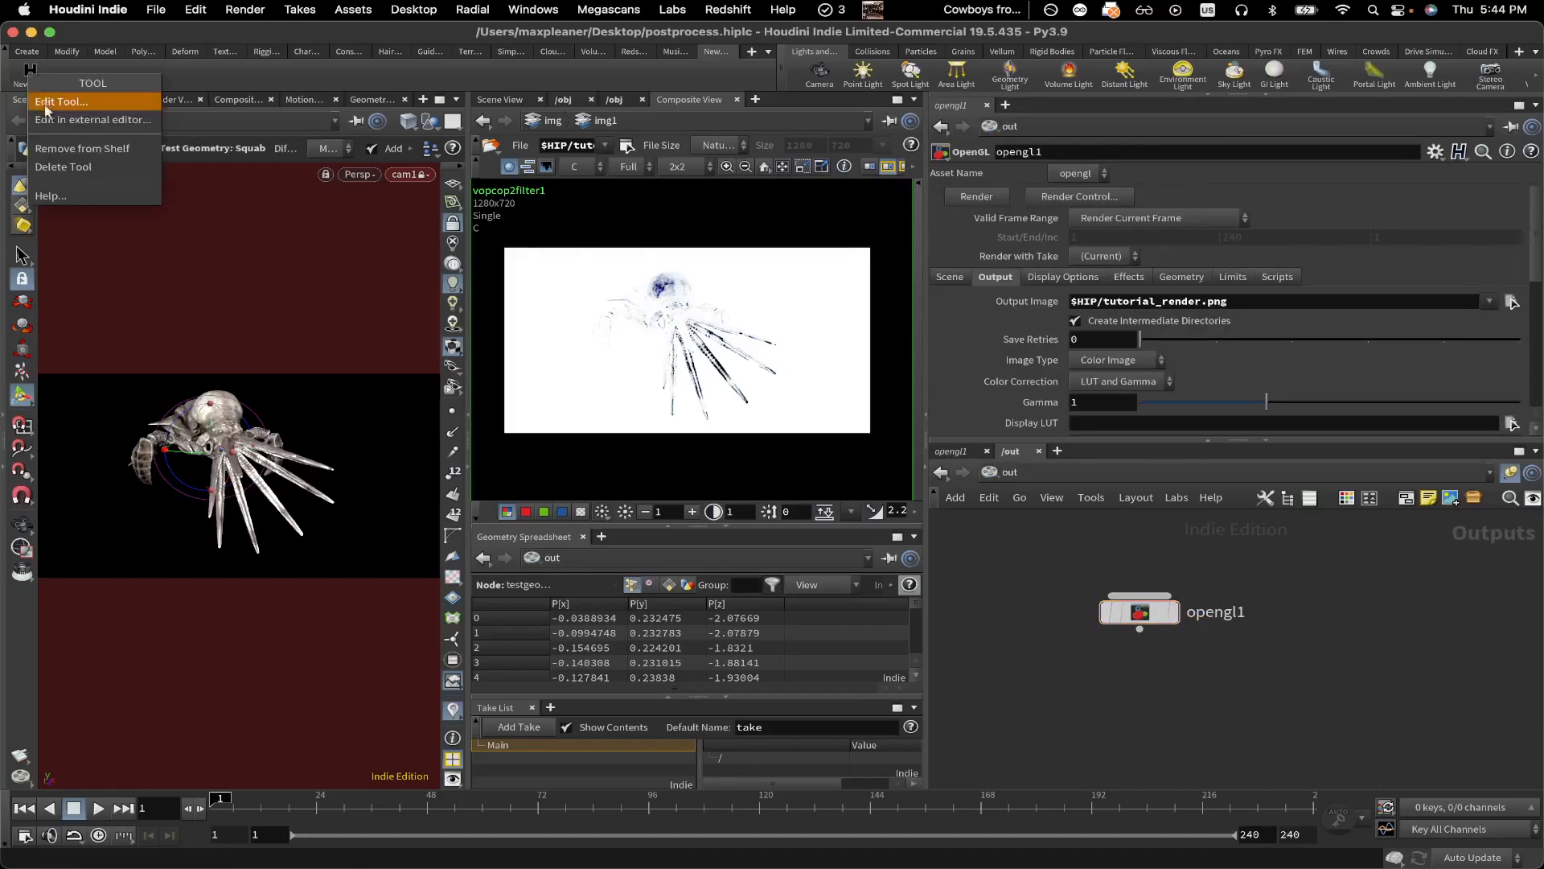
{"action": "left_click", "coordinate": [50, 102]}
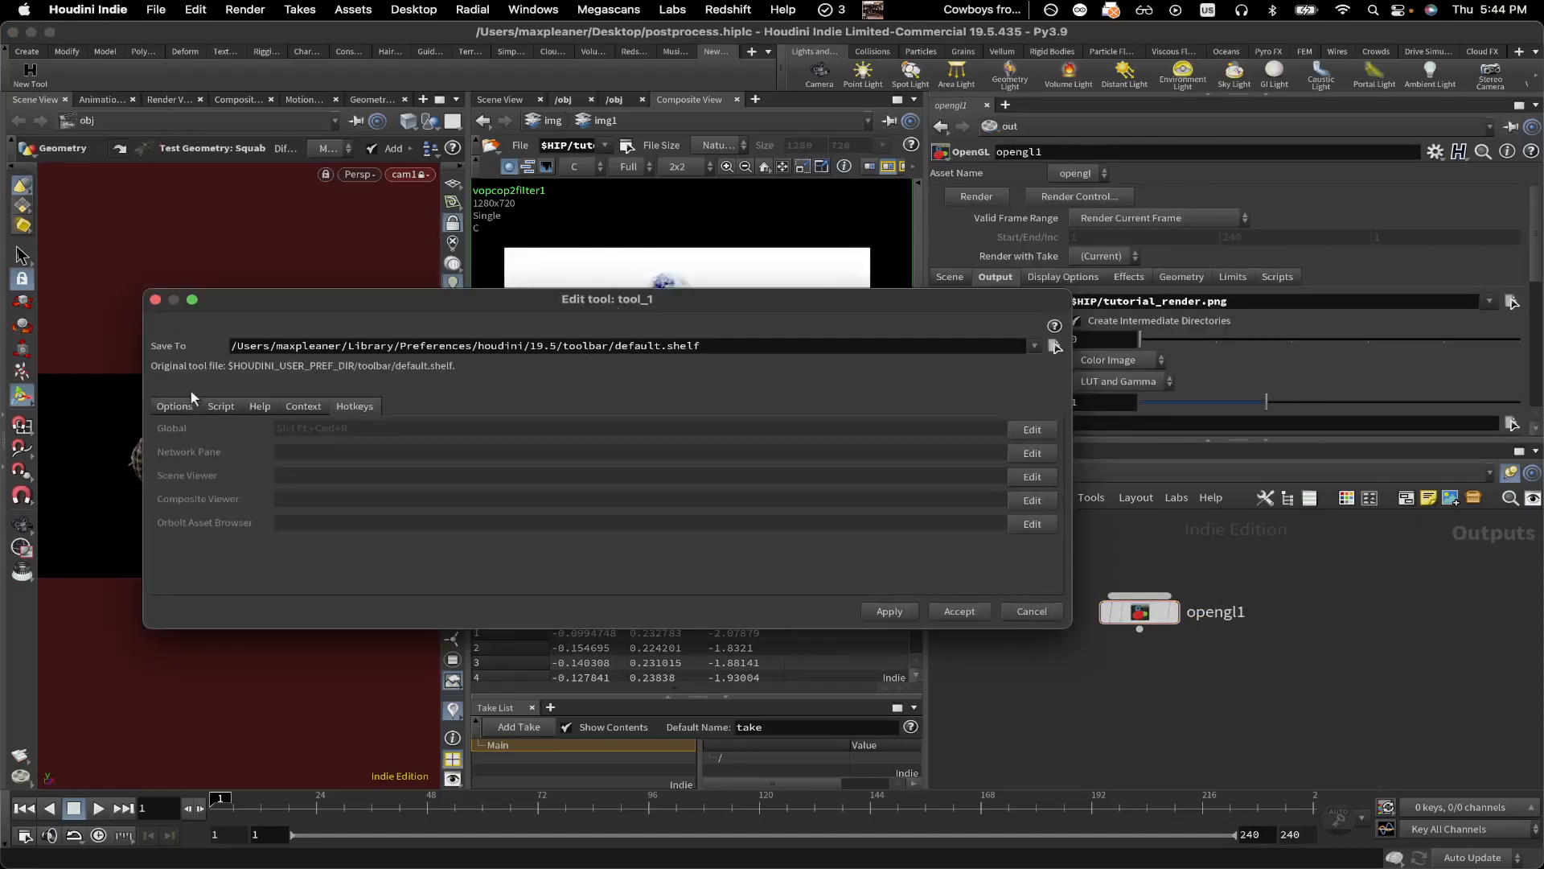
{"action": "left_click", "coordinate": [174, 406]}
{"action": "left_click", "coordinate": [221, 406]}
{"action": "double_click", "coordinate": [308, 447]}
{"action": "left_click", "coordinate": [324, 447]}
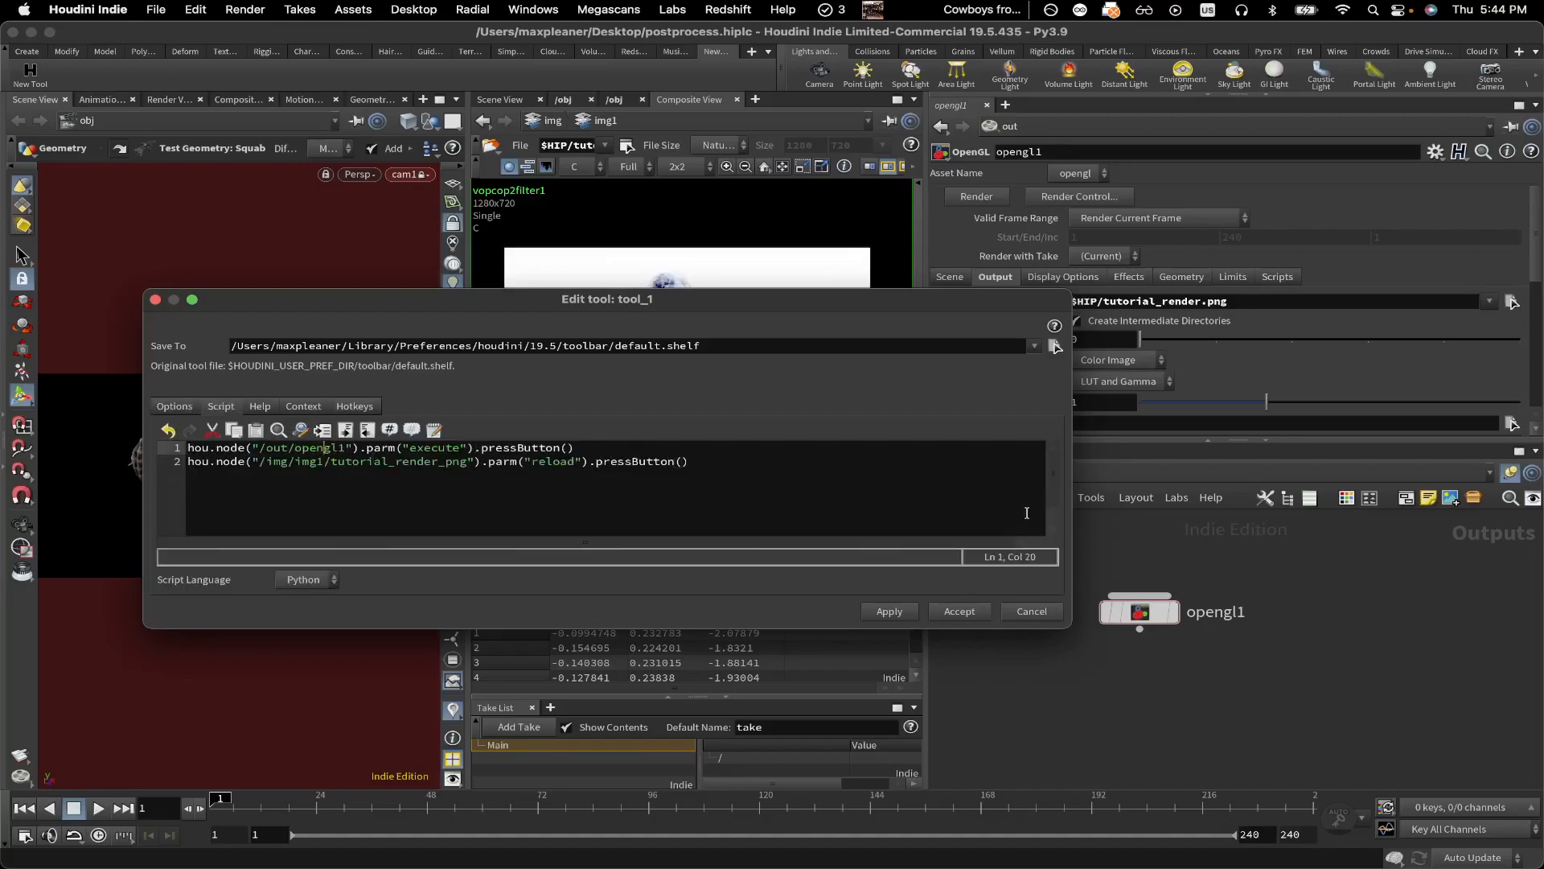
{"action": "left_click", "coordinate": [1031, 611]}
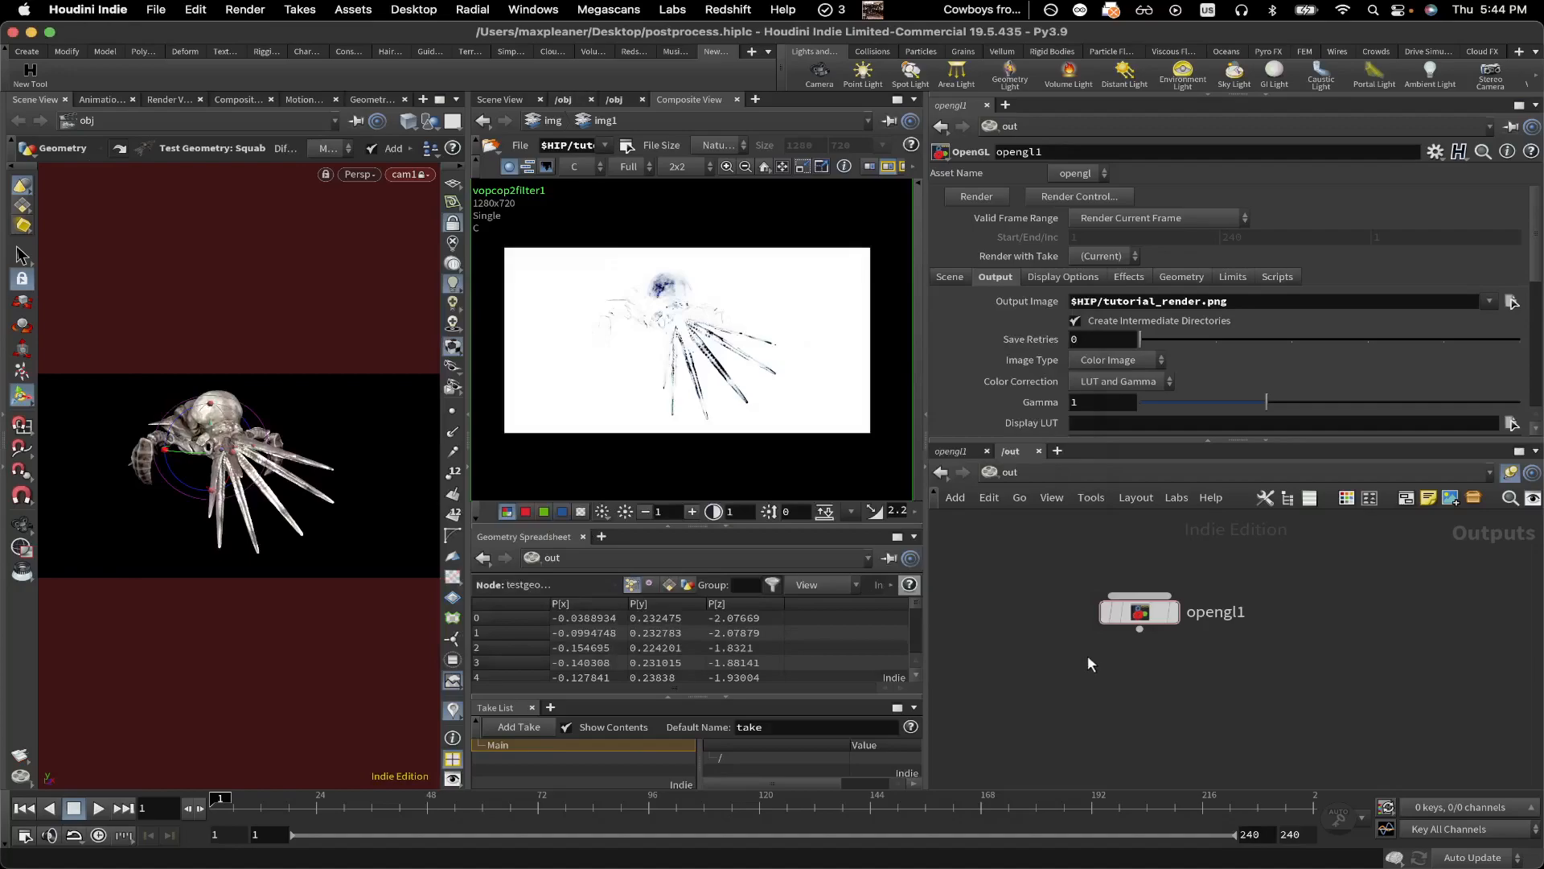